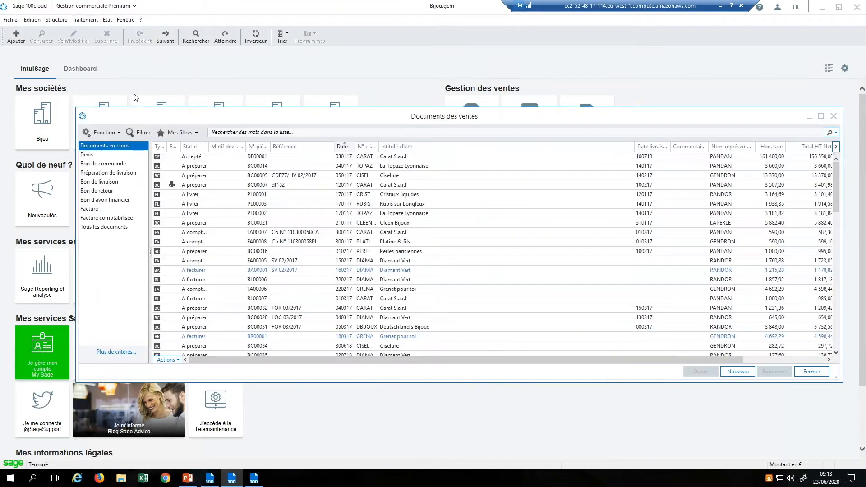
# Step: Create a new sales document of type Facture
pyautogui.click(747, 374)
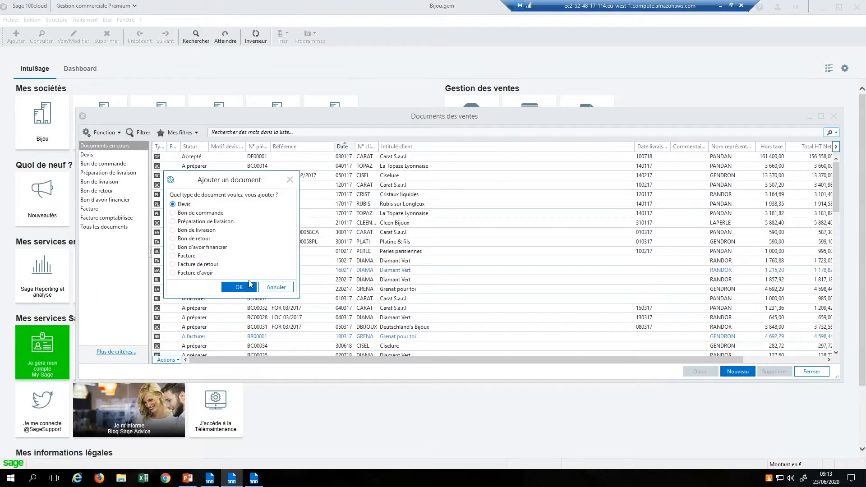
pyautogui.click(196, 256)
pyautogui.click(240, 288)
# Step: Set the client to DESREAUXSAS and the reference to red2, then validate the header
pyautogui.click(341, 149)
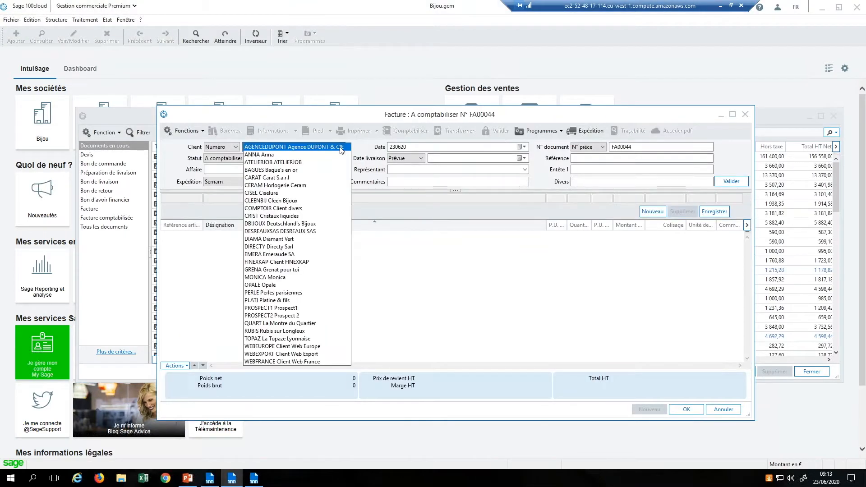
pyautogui.click(291, 231)
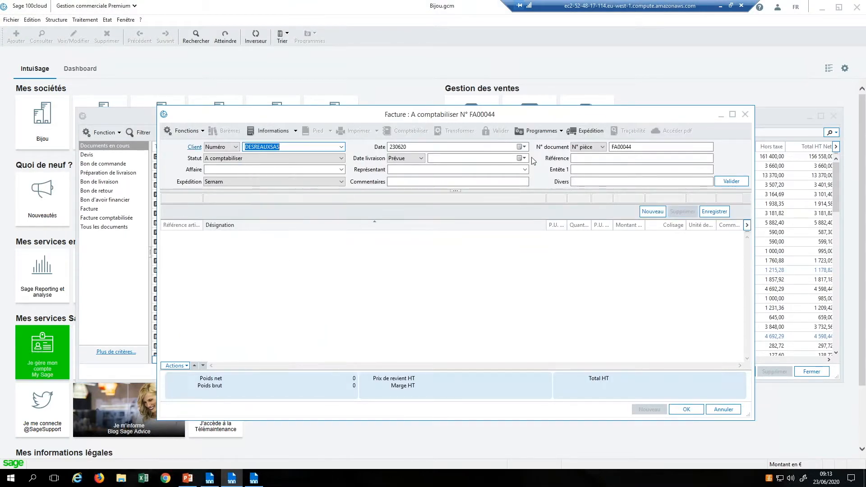
pyautogui.click(583, 162)
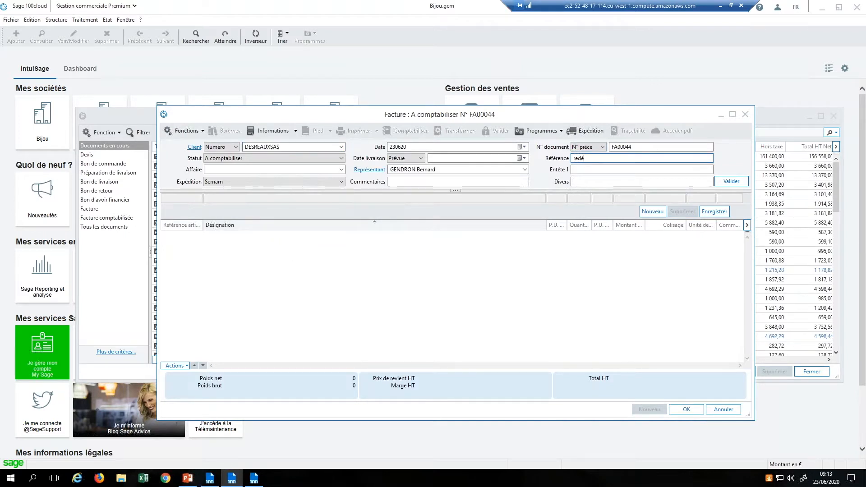
pyautogui.write('red2')
pyautogui.click(734, 180)
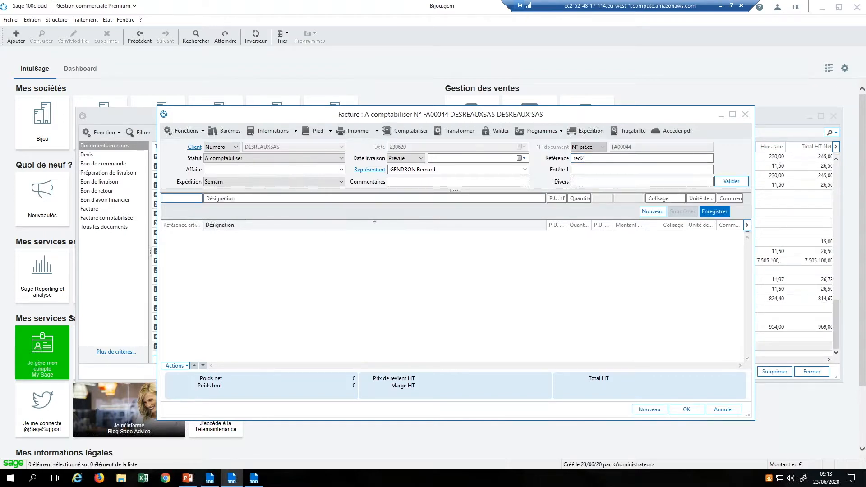
# Step: Add and save a line for article BAAR01 Bague Argent, quantity 1 at 304,00
pyautogui.doubleClick(195, 198)
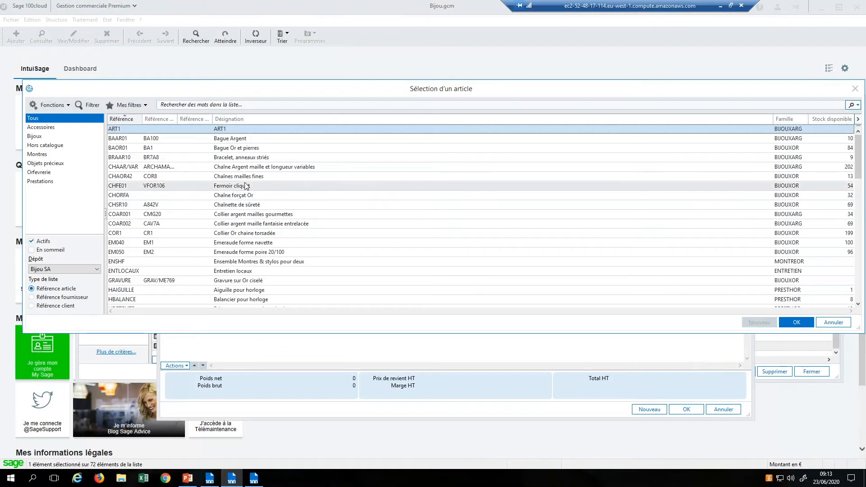
pyautogui.doubleClick(257, 140)
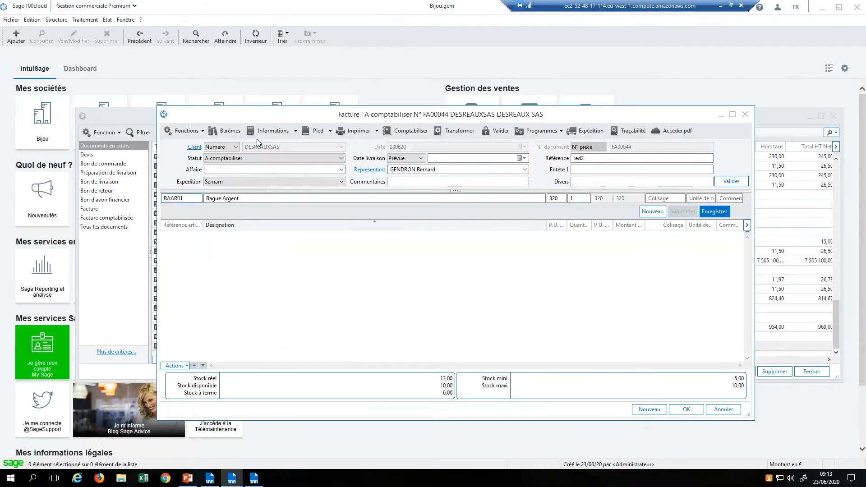
pyautogui.click(713, 216)
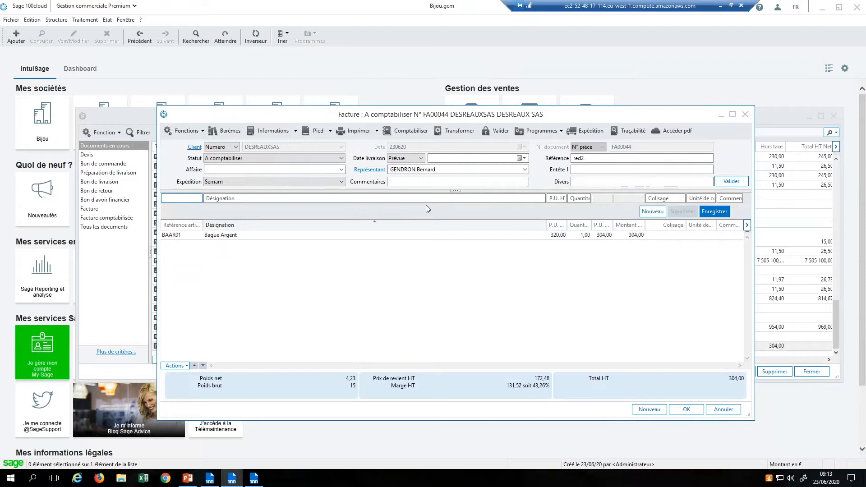
# Step: Print FA00044 with Facture client.bgc, no preview, sent to Office 365 storage
pyautogui.click(365, 133)
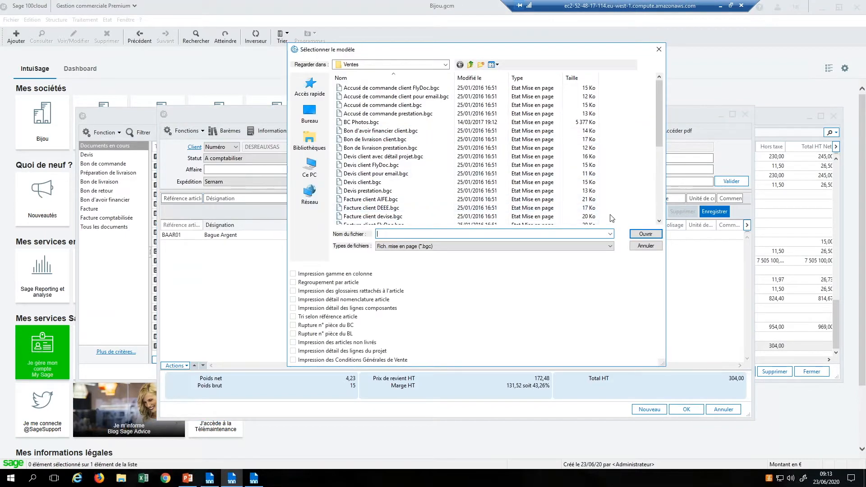
pyautogui.moveTo(659, 138); pyautogui.dragTo(659, 150)
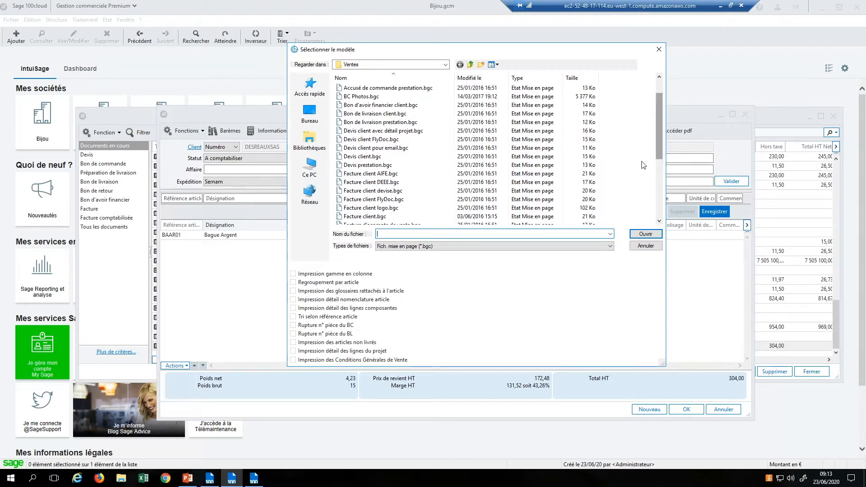
pyautogui.doubleClick(525, 217)
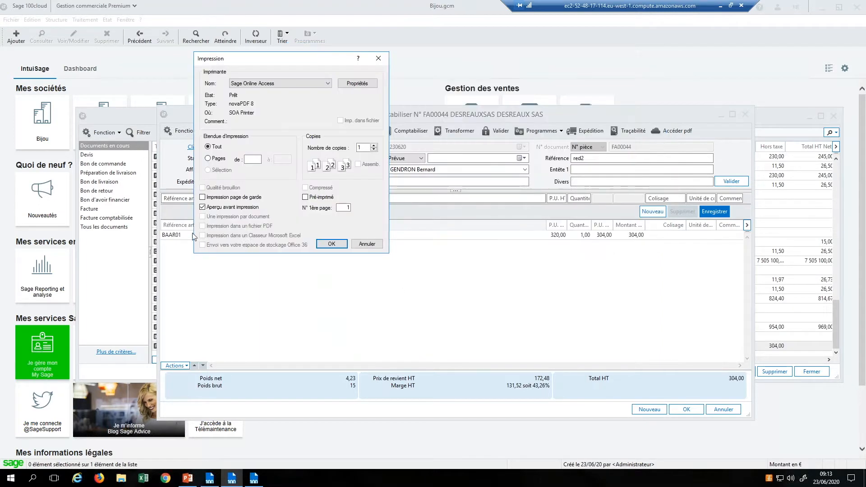
pyautogui.click(204, 207)
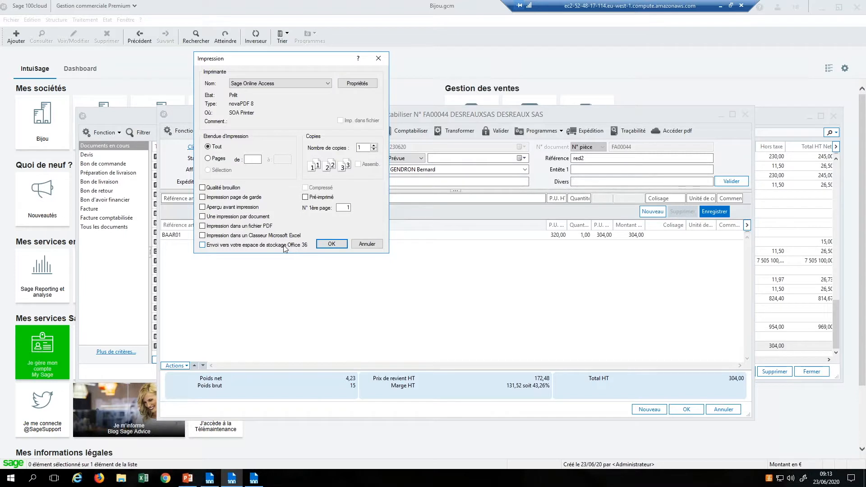
pyautogui.click(203, 246)
pyautogui.click(328, 245)
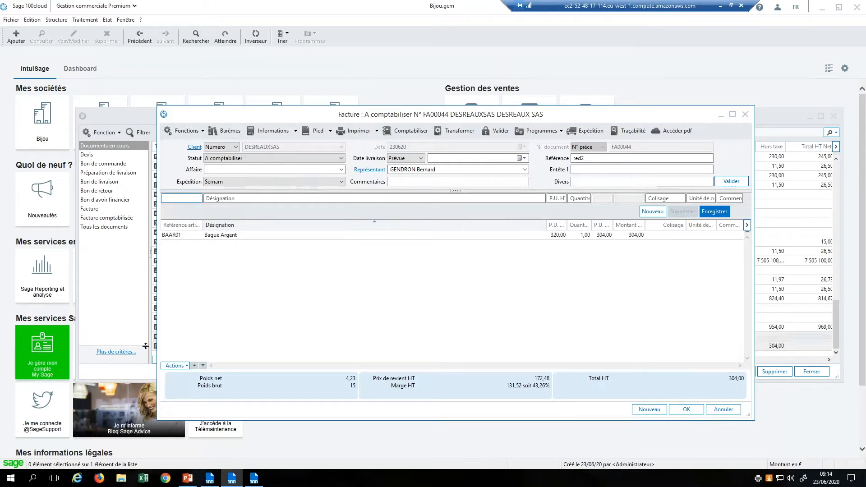
# Step: In the browser, show the Sage - Bijou SA library in the Vue Sage view
pyautogui.click(165, 479)
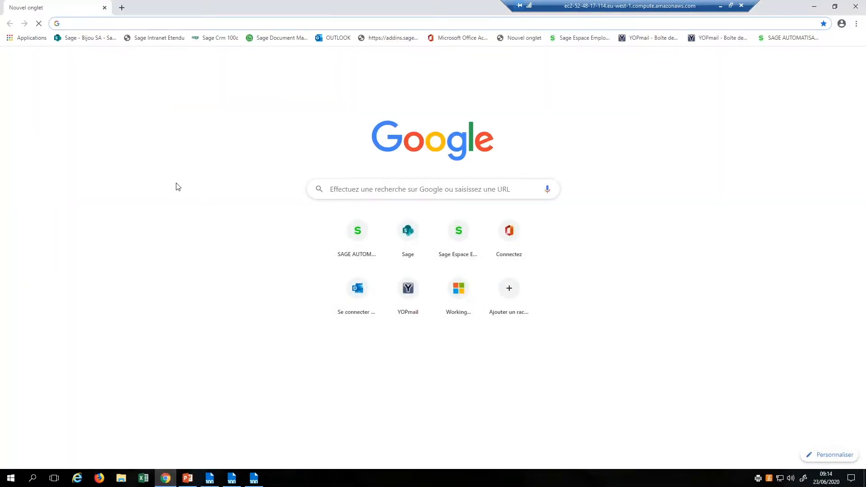
pyautogui.click(90, 39)
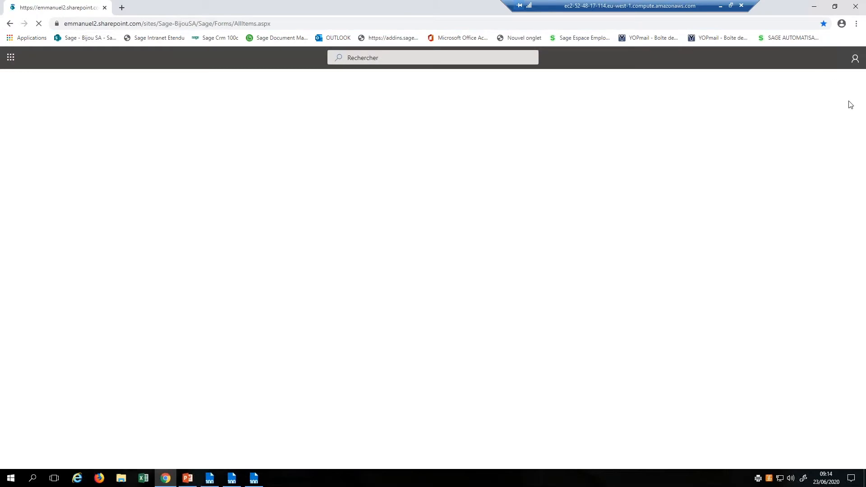
pyautogui.click(765, 127)
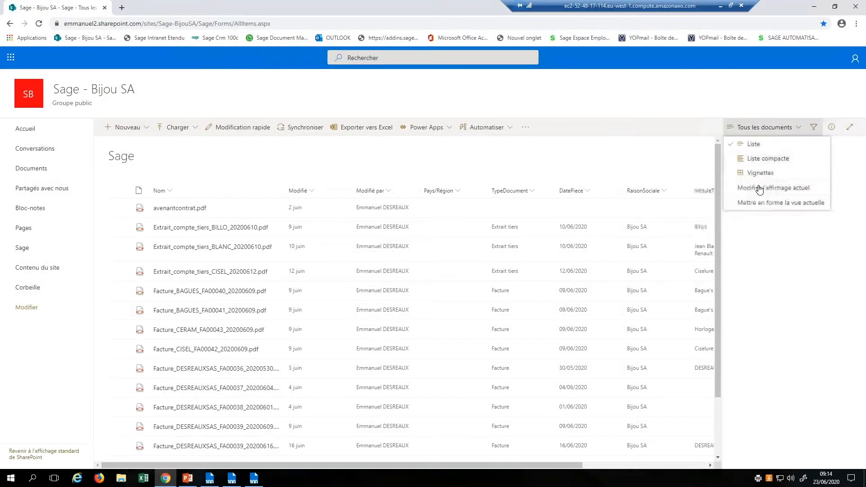
pyautogui.click(765, 127)
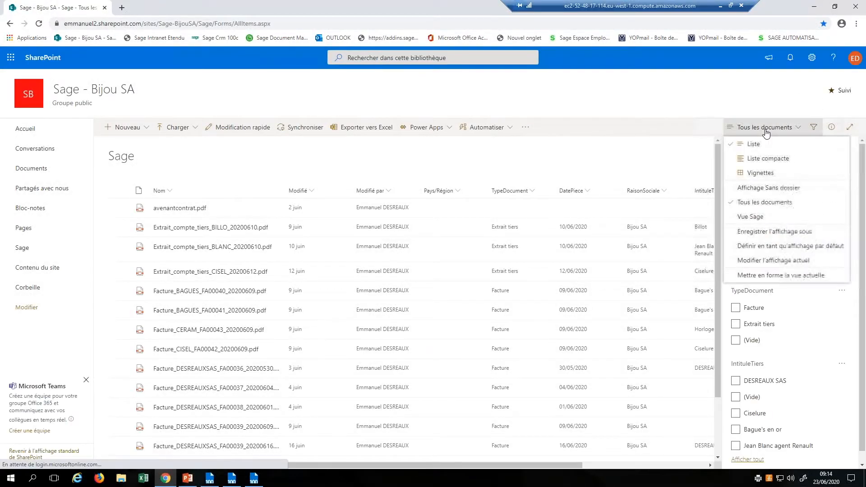
pyautogui.click(750, 217)
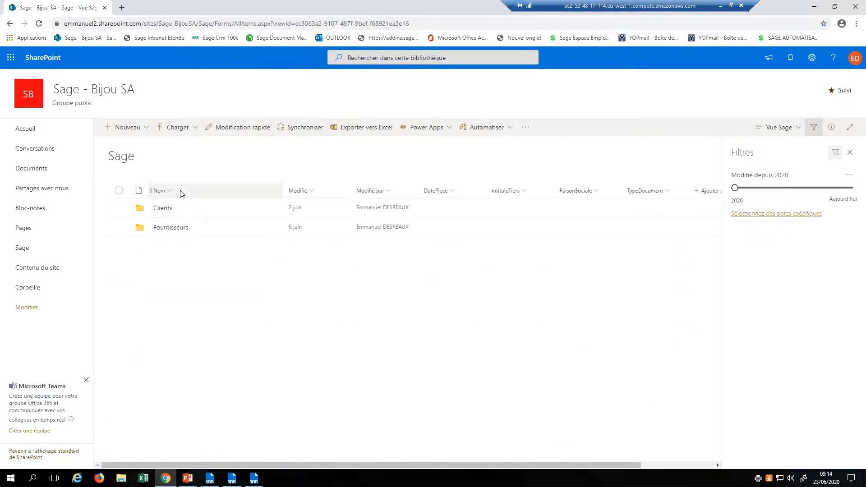
# Step: Browse Clients > DESREAUXSAS > Documents ventes > 202006 > Facture_FA00044 to see the invoice PDF
pyautogui.click(163, 208)
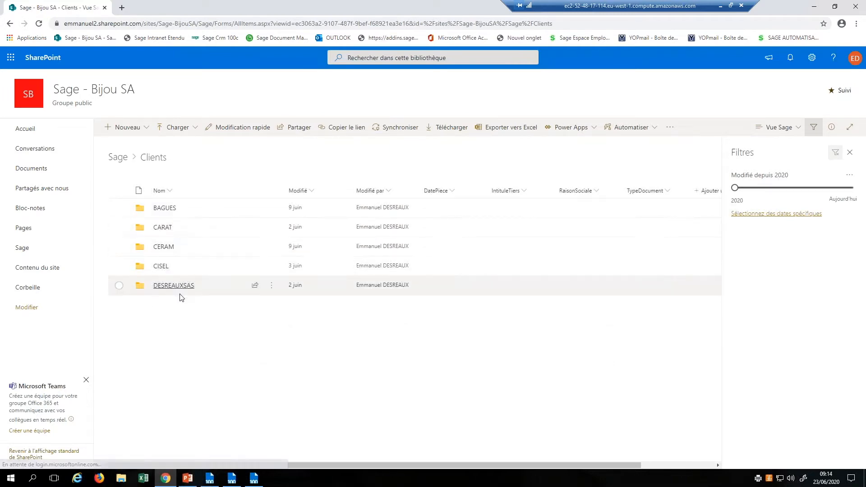
pyautogui.click(178, 289)
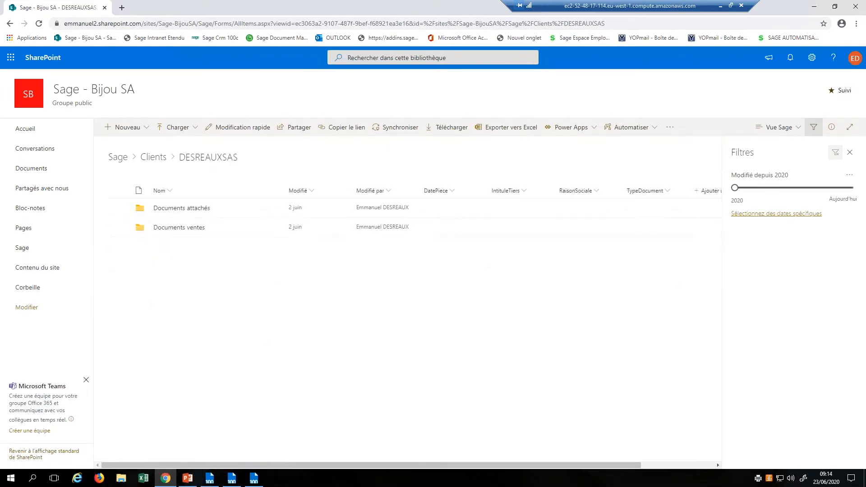
pyautogui.click(188, 228)
pyautogui.click(175, 227)
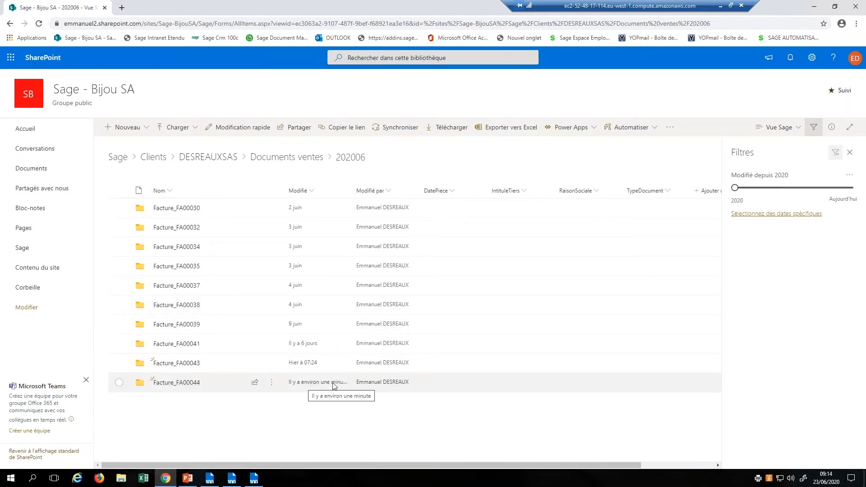
pyautogui.click(183, 383)
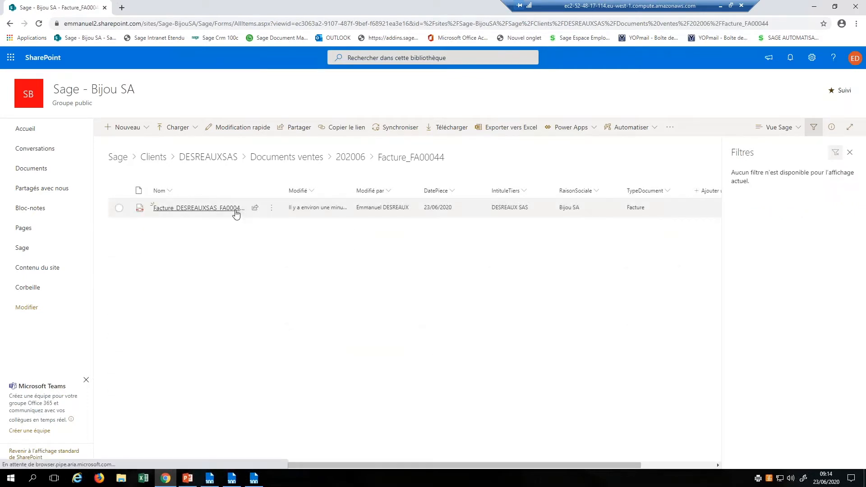
pyautogui.moveTo(236, 214)
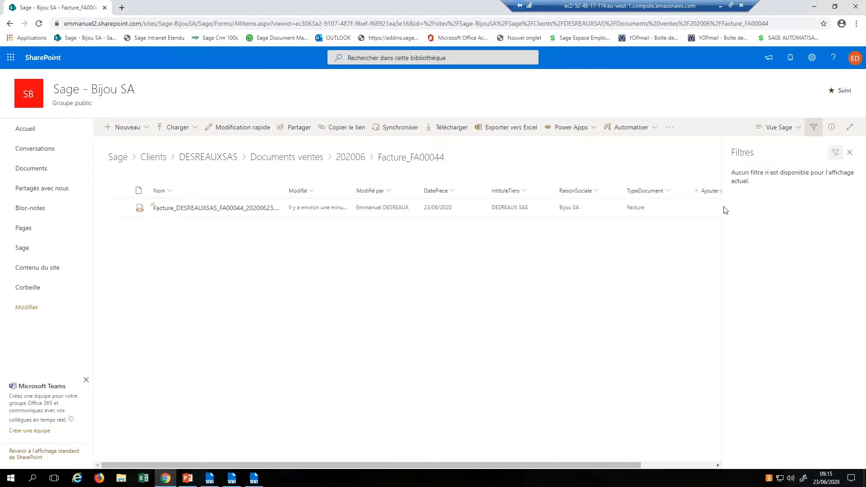
pyautogui.click(796, 131)
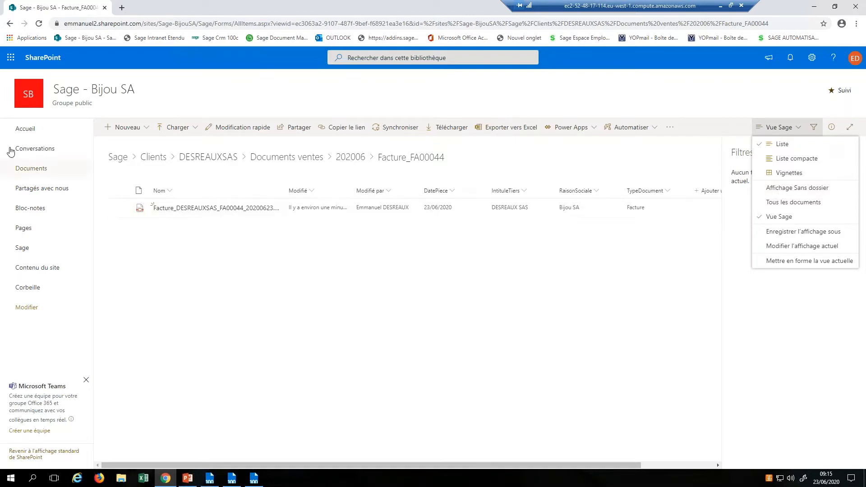
# Step: Return to the Sage library root and switch to the Affichage Sans dossier view
pyautogui.click(118, 157)
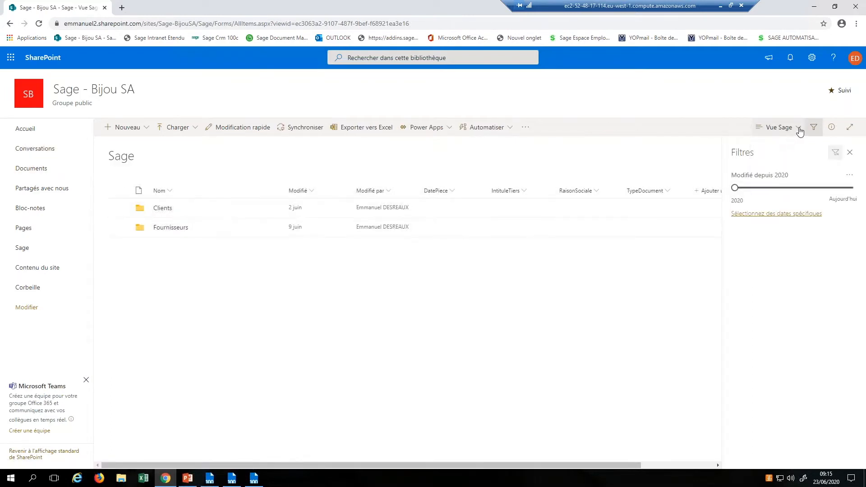
pyautogui.click(798, 128)
pyautogui.click(787, 189)
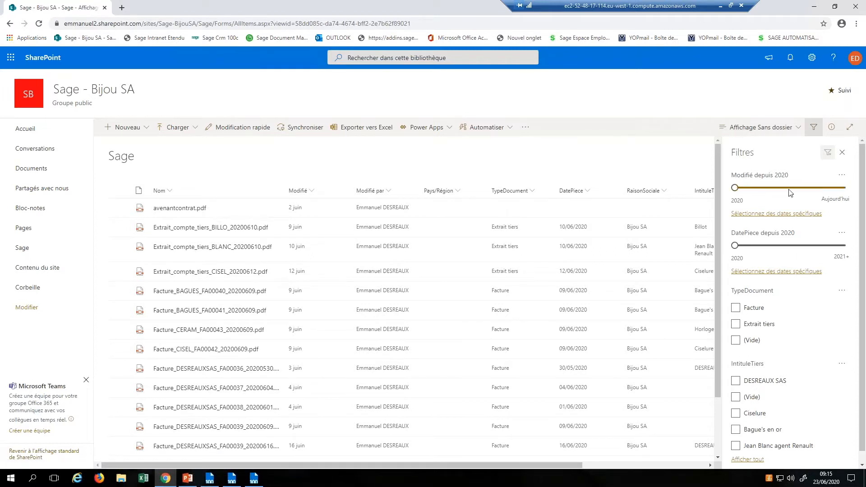
# Step: Filter the list to Facture documents for DESREAUX SAS, leaving the Modifié date at since 2020
pyautogui.click(736, 188)
pyautogui.moveTo(736, 188); pyautogui.dragTo(779, 192)
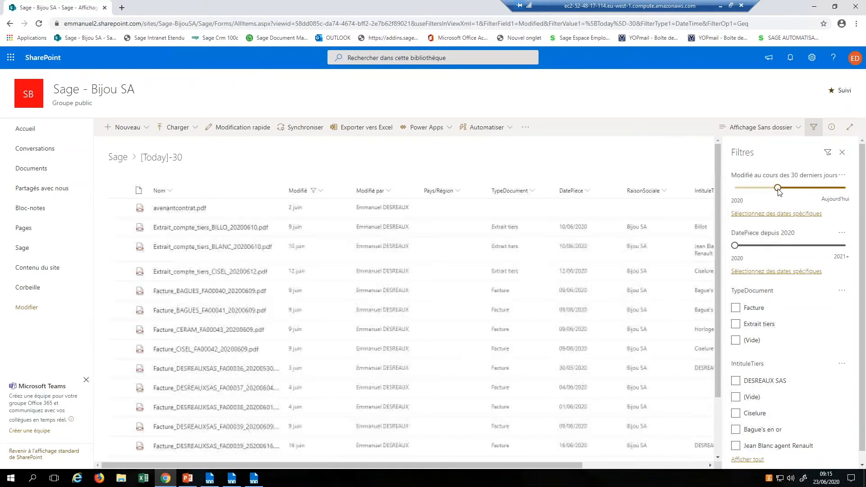
pyautogui.moveTo(779, 192); pyautogui.dragTo(738, 195)
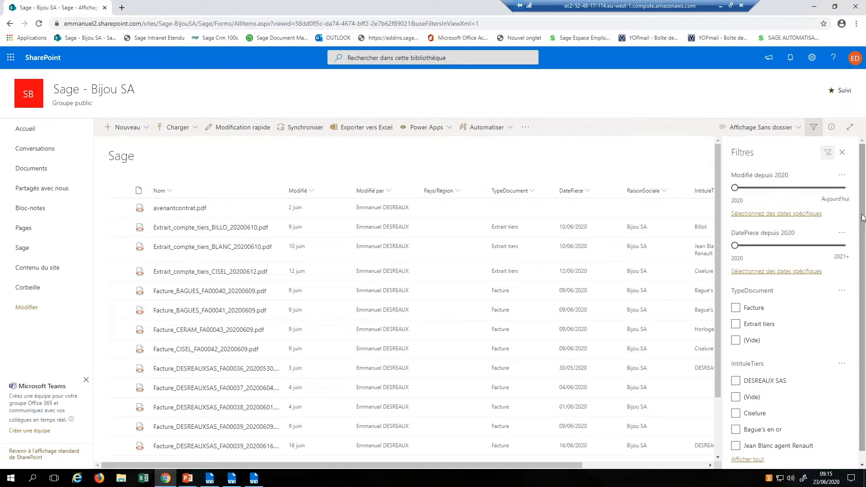
pyautogui.scroll(-1, 863, 225)
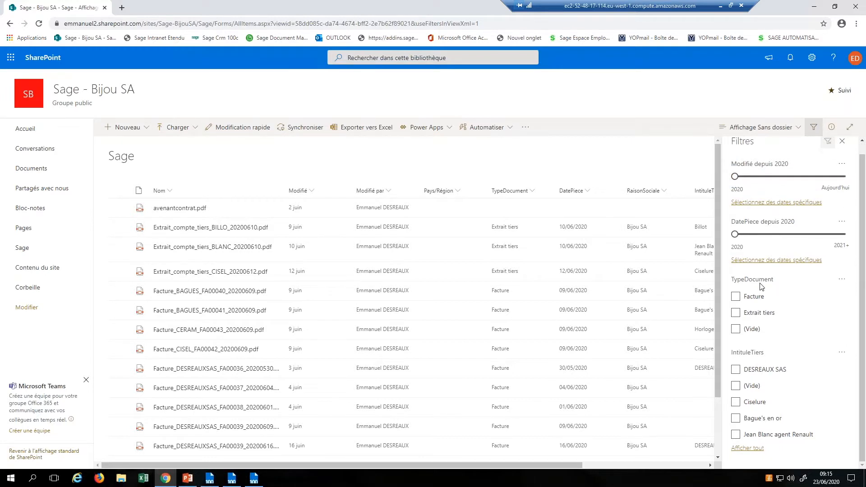
pyautogui.click(735, 297)
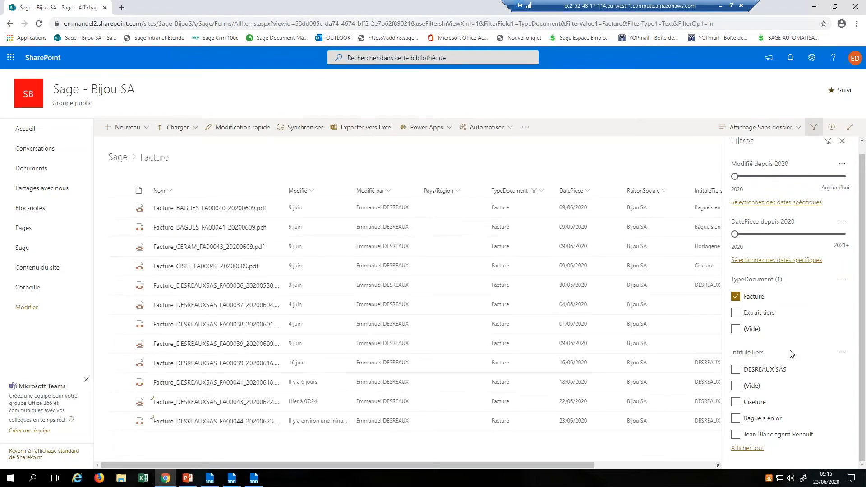
pyautogui.click(736, 369)
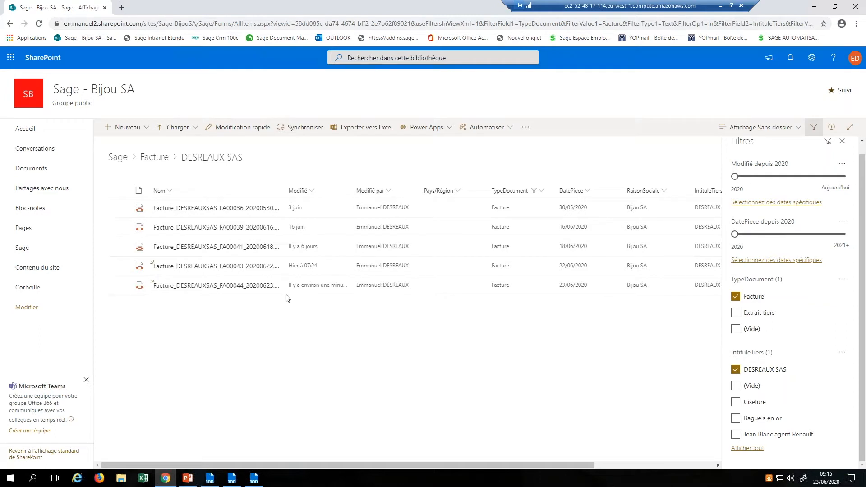
pyautogui.moveTo(228, 291)
# Step: Check the FA00044 file's actions menu, then go back to the Sage library root
pyautogui.rightClick(204, 290)
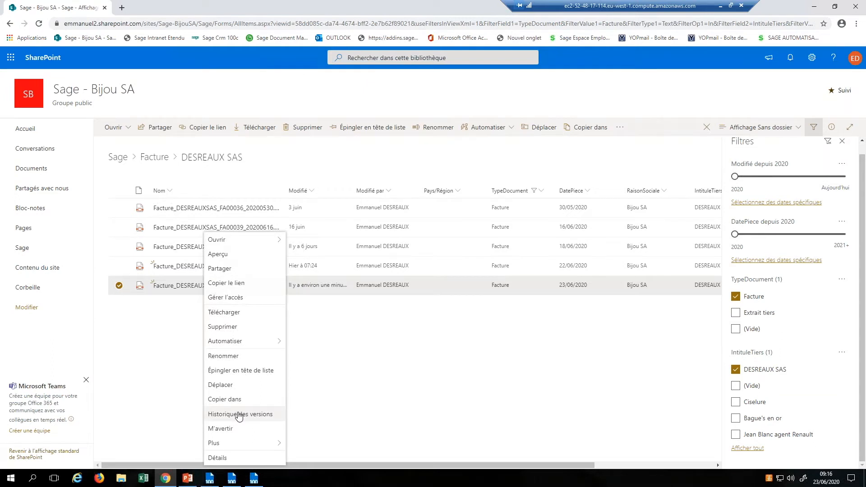
pyautogui.click(451, 348)
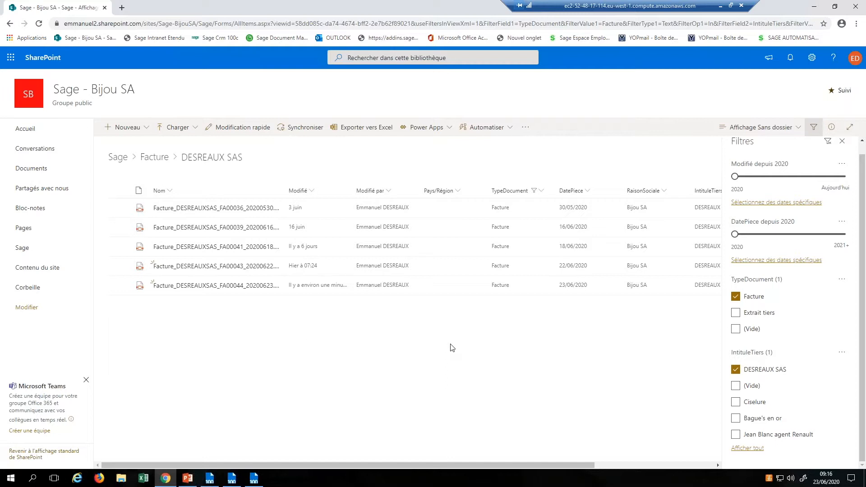
pyautogui.click(22, 249)
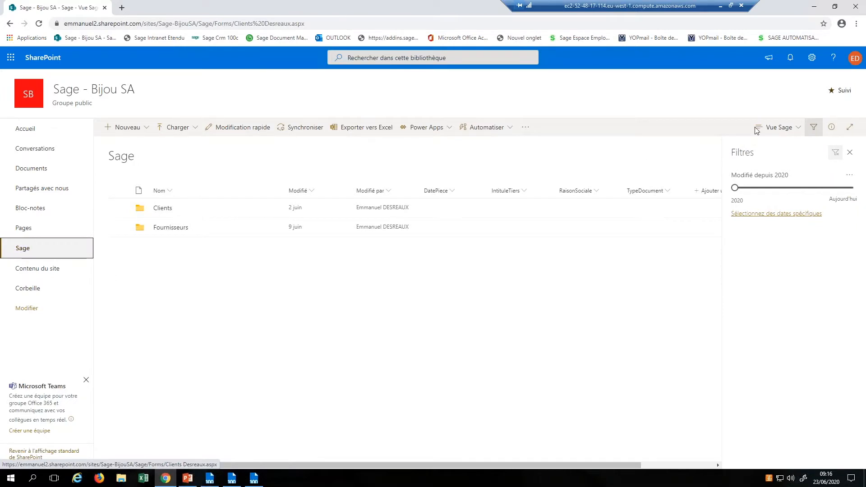
# Step: From library settings, edit the Affichage Sans dossier view, then bring PowerPoint forward
pyautogui.click(811, 58)
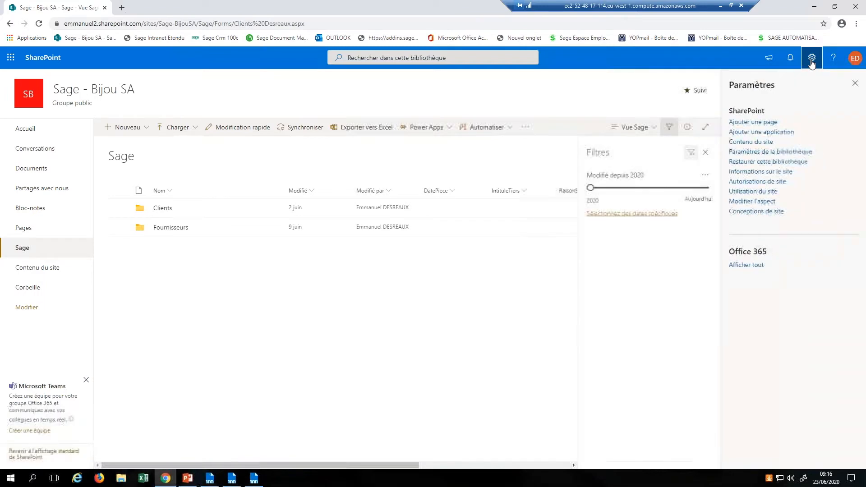
pyautogui.click(771, 152)
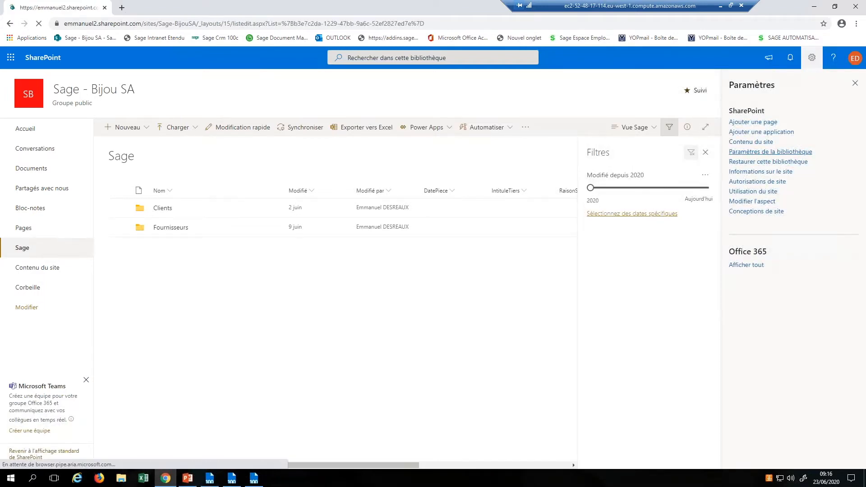
pyautogui.moveTo(862, 171); pyautogui.dragTo(862, 328)
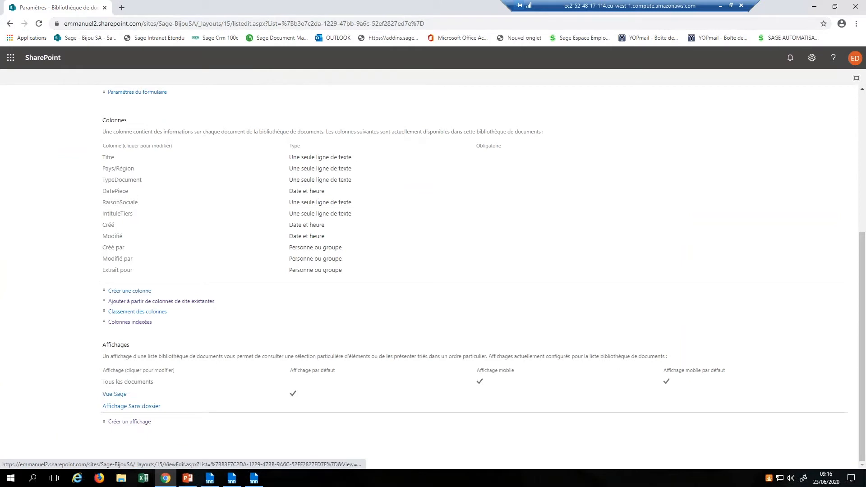
pyautogui.click(119, 407)
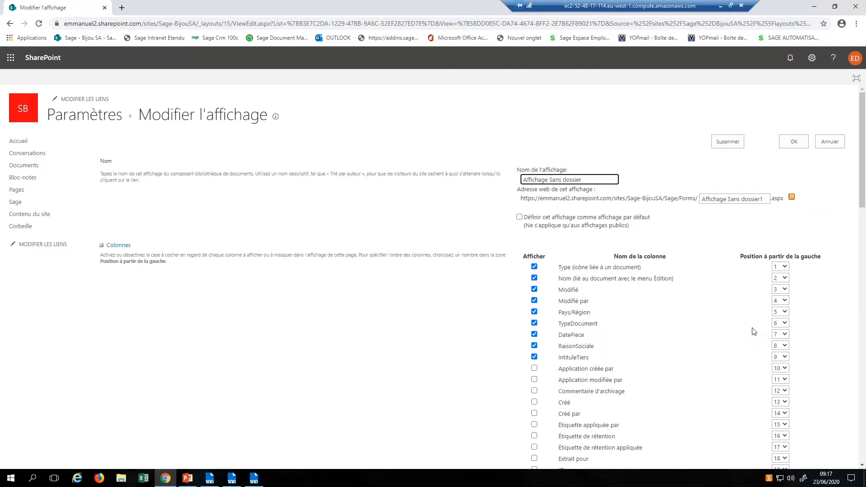
pyautogui.click(187, 479)
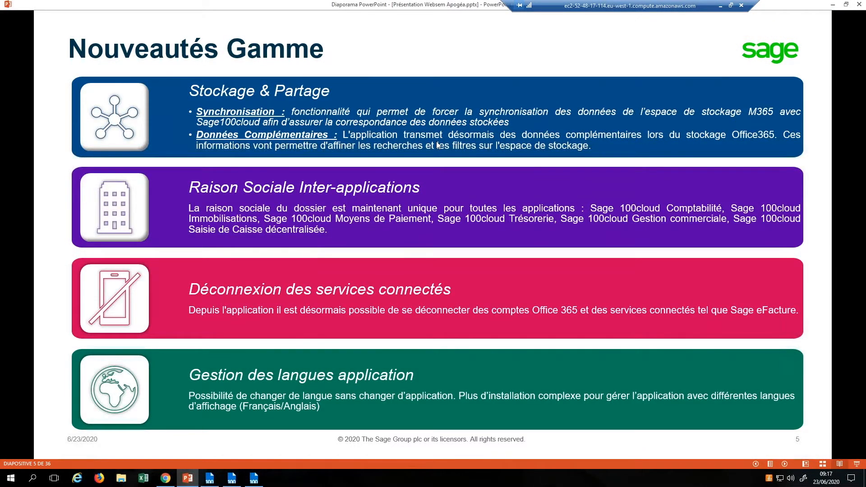
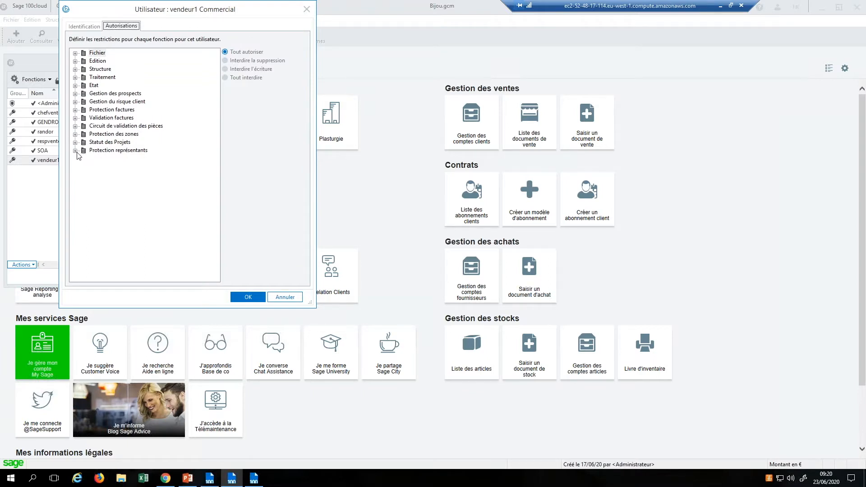
# Step: Confirm vendeur1's Protection représentants is Tout interdire, then open the Collaborateurs list
pyautogui.click(76, 150)
pyautogui.click(111, 159)
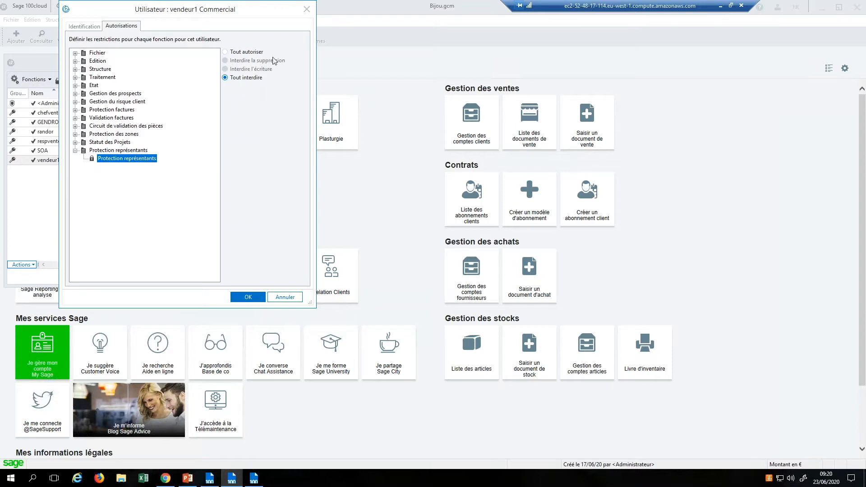
pyautogui.click(307, 9)
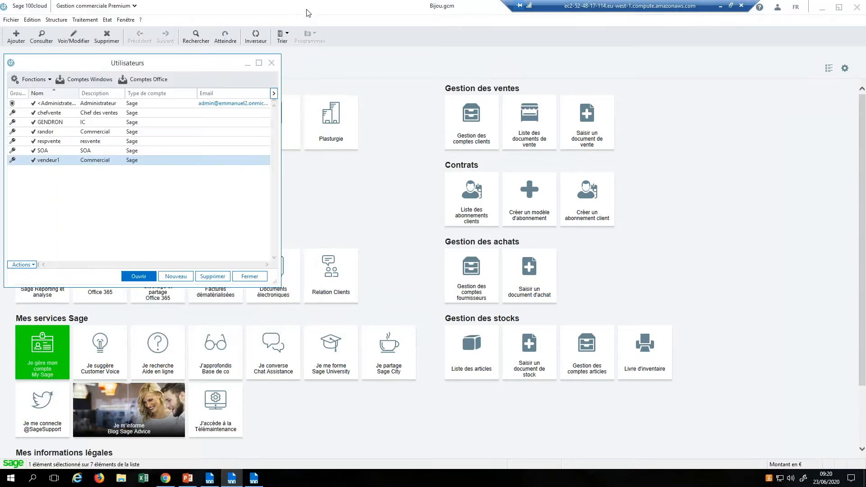
pyautogui.click(56, 20)
pyautogui.click(86, 156)
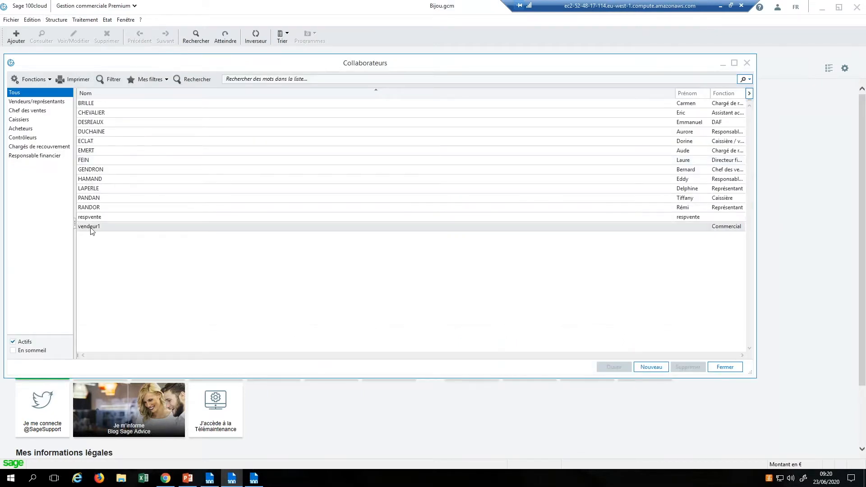
# Step: Check vendeur1's collaborator profile, then close the record without saving
pyautogui.doubleClick(92, 227)
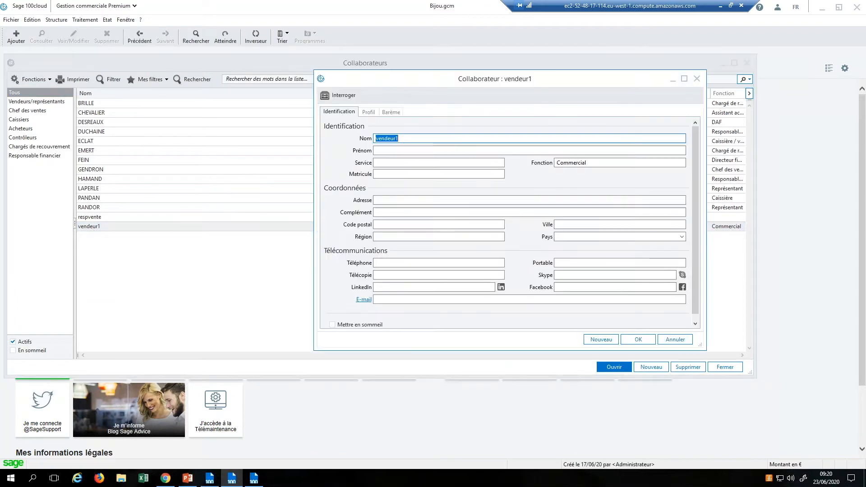
pyautogui.click(368, 112)
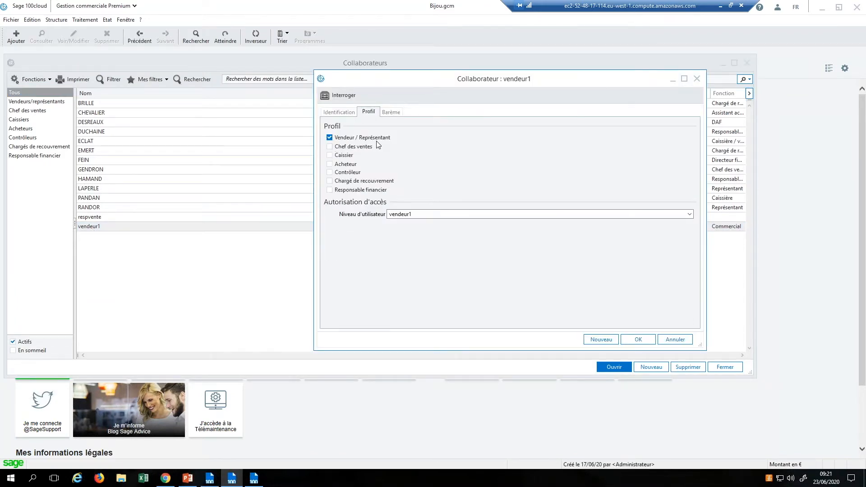
pyautogui.click(342, 146)
pyautogui.click(665, 339)
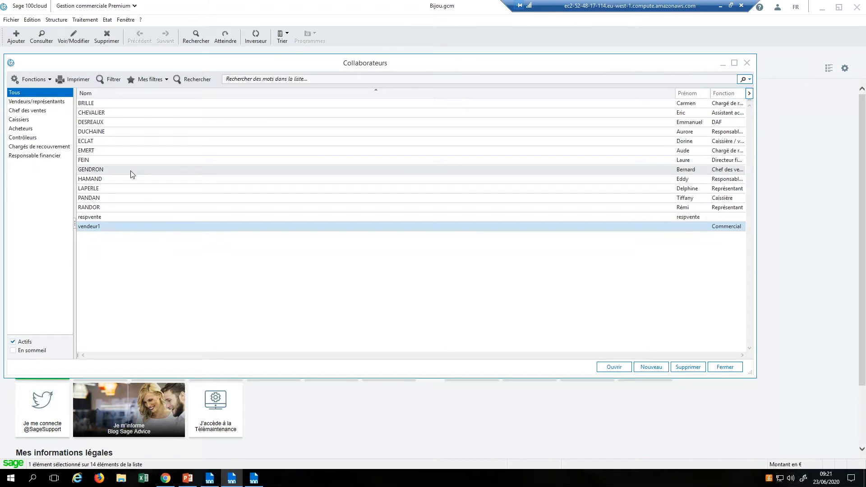
# Step: Confirm respvente's Vendeur tab lists vendeur1, then close the record and Collaborateurs list
pyautogui.doubleClick(105, 217)
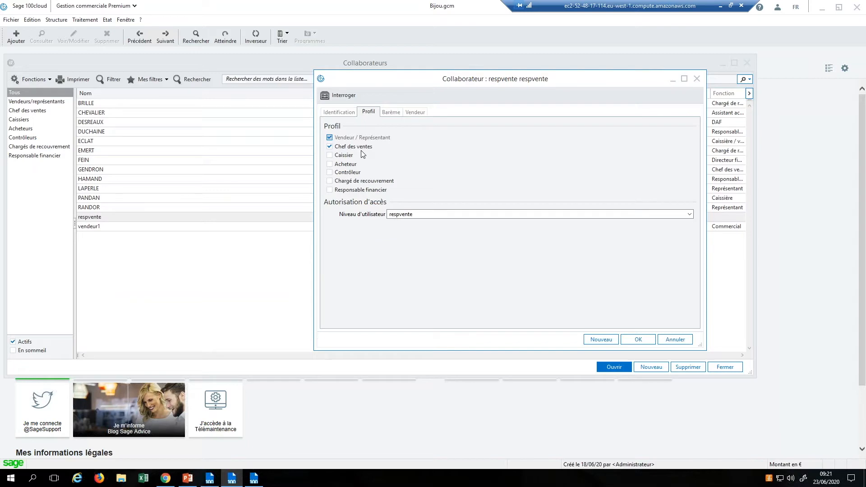
pyautogui.click(414, 113)
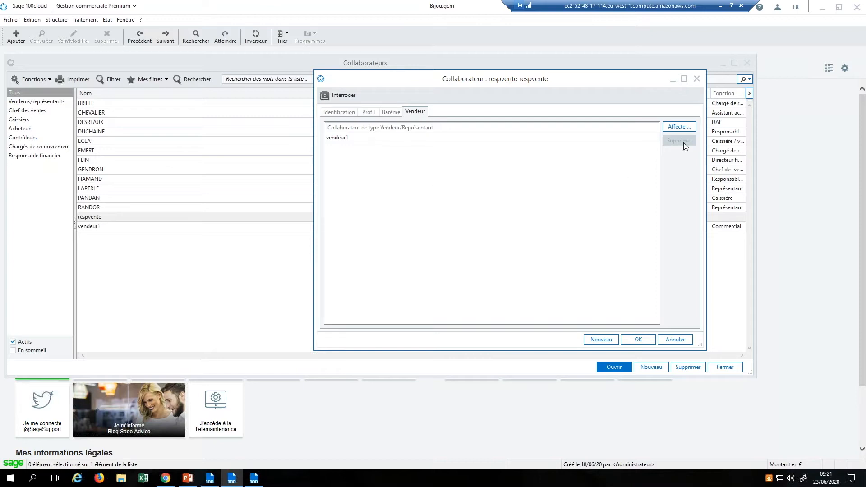
pyautogui.click(698, 79)
pyautogui.click(747, 62)
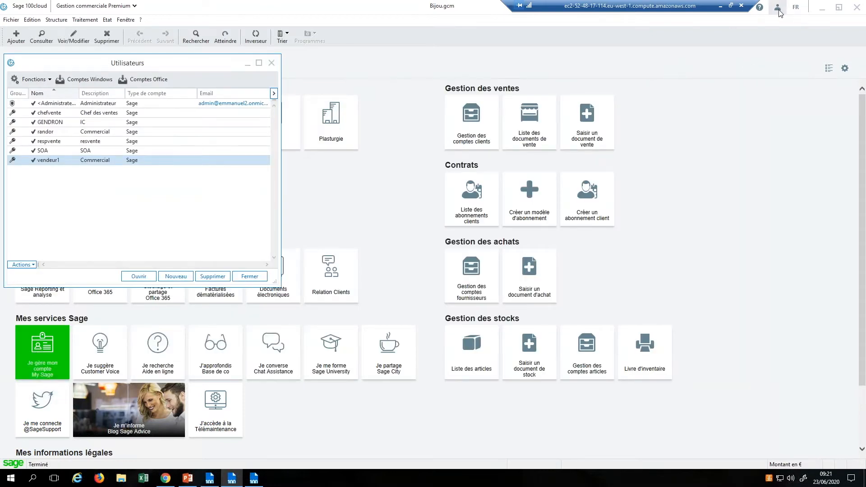
# Step: Log out of the administrator session and reconnect to Bijou as vendeur1
pyautogui.click(271, 63)
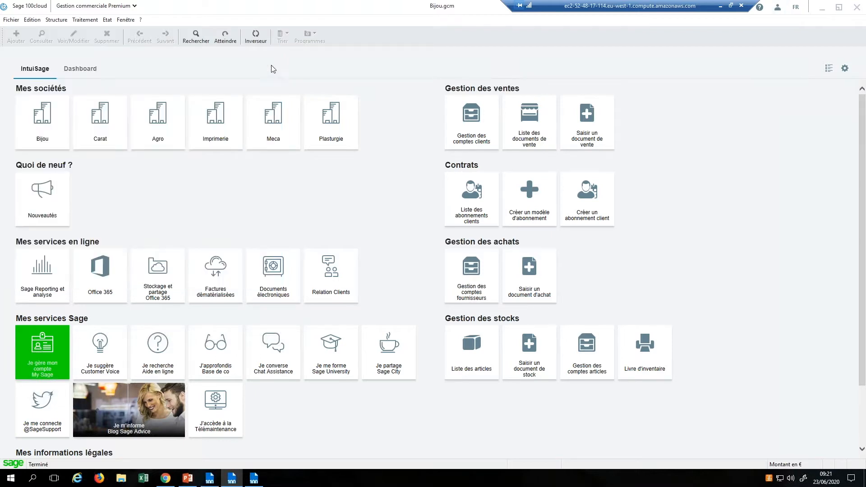
pyautogui.click(778, 8)
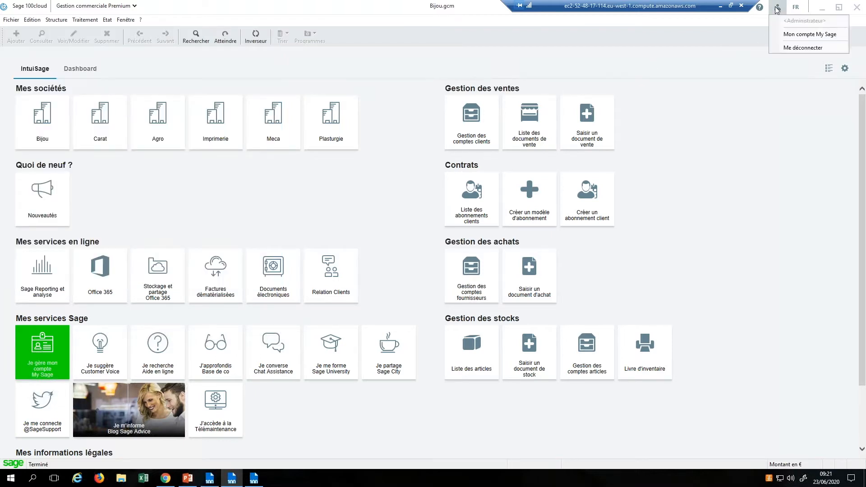
pyautogui.click(790, 47)
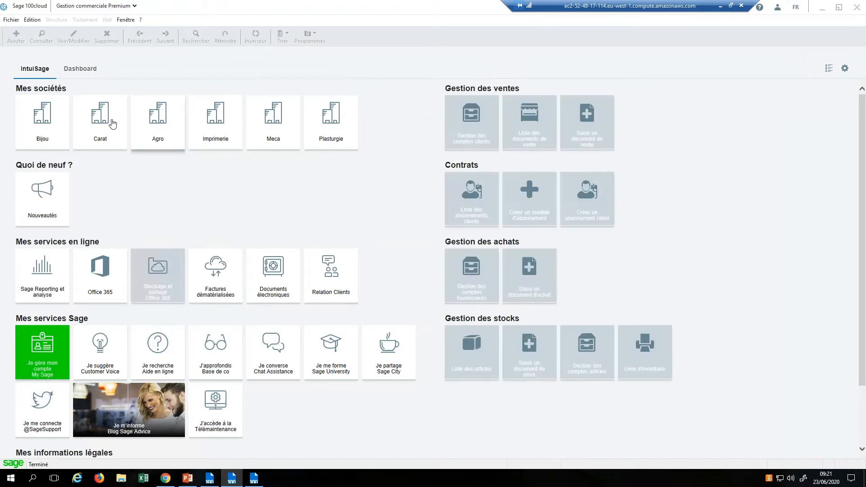
pyautogui.click(46, 134)
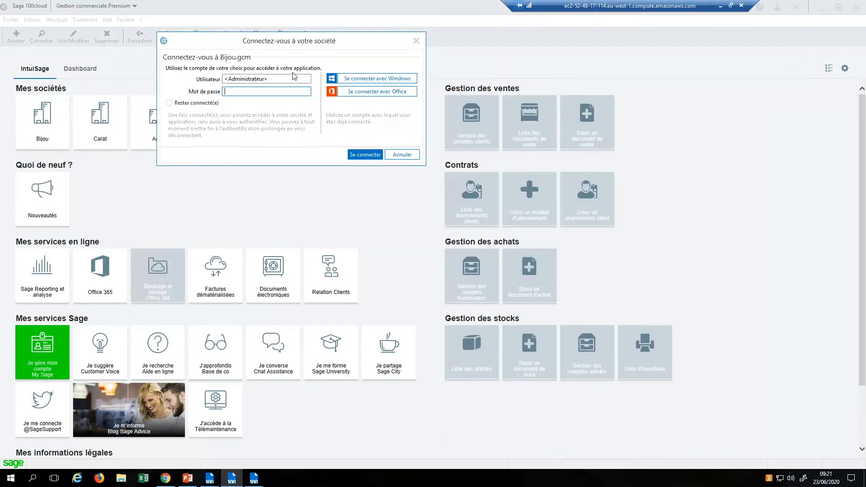
pyautogui.write('v')
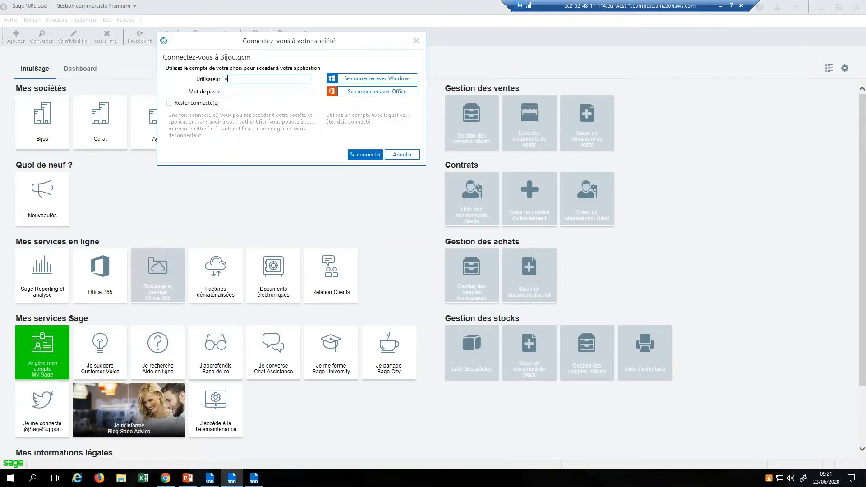
pyautogui.write('endeur1')
pyautogui.press('Return')
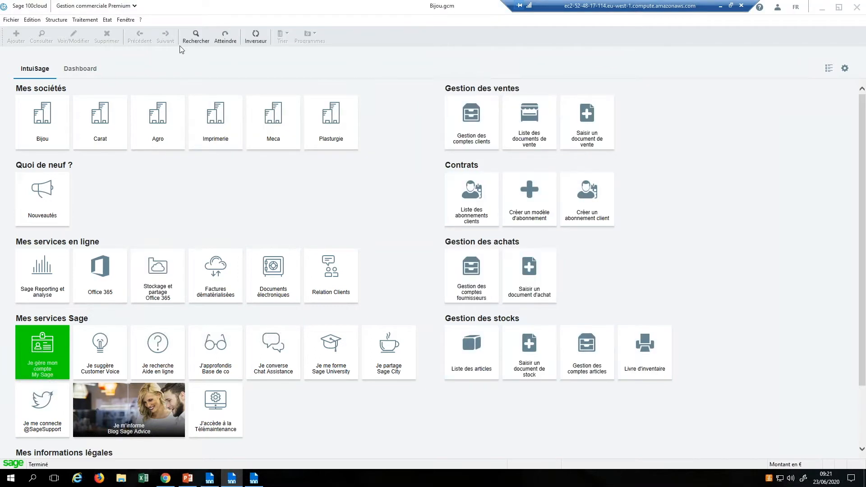
# Step: Review vendeur1's sales documents and the Clients list (CRIST, DIAMA), then close both
pyautogui.click(84, 20)
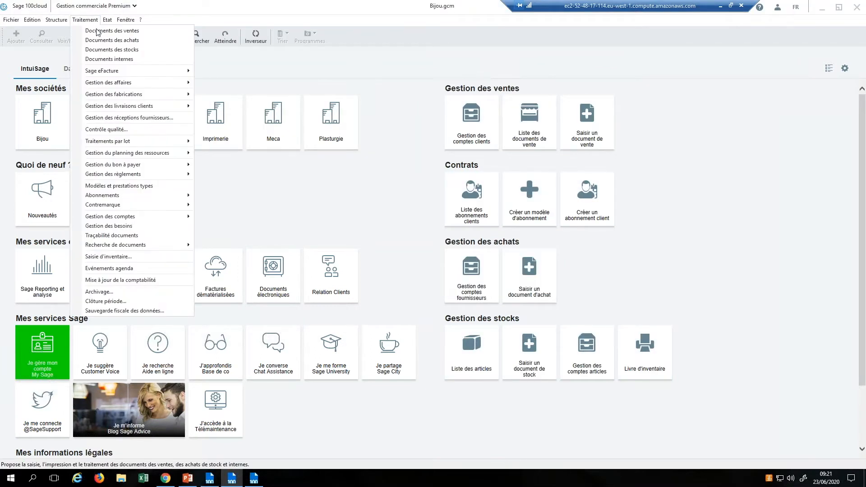
pyautogui.click(97, 31)
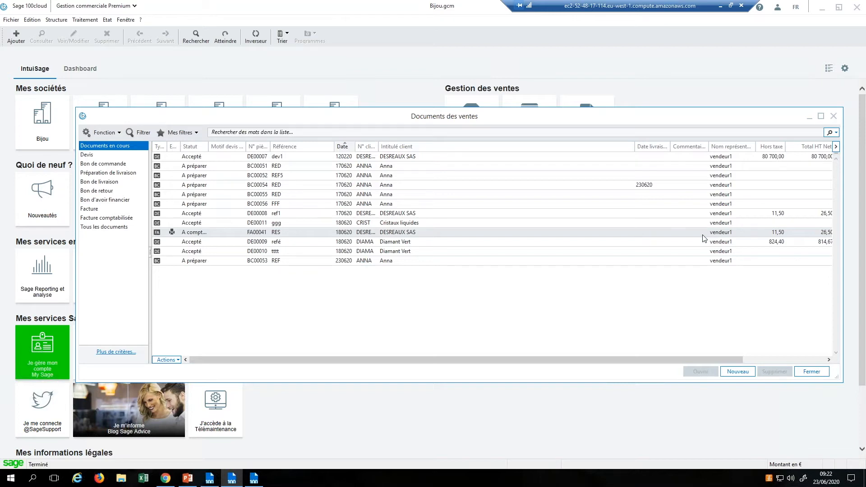
pyautogui.click(833, 116)
pyautogui.click(56, 19)
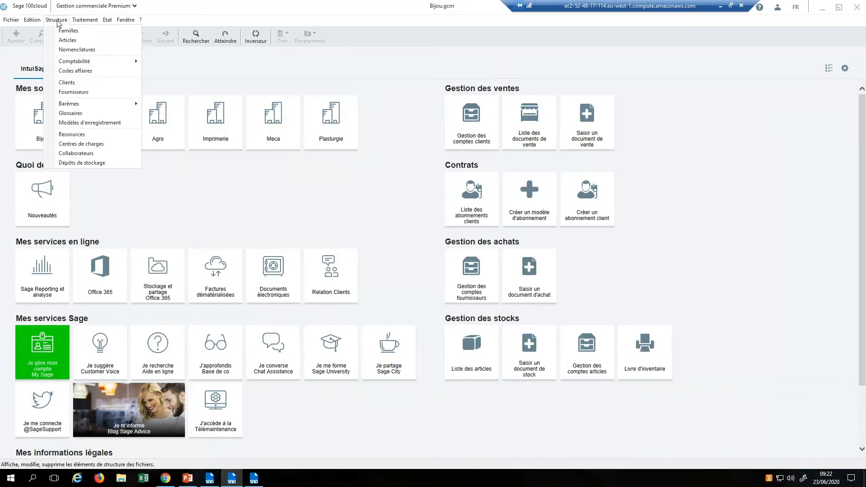
pyautogui.click(71, 83)
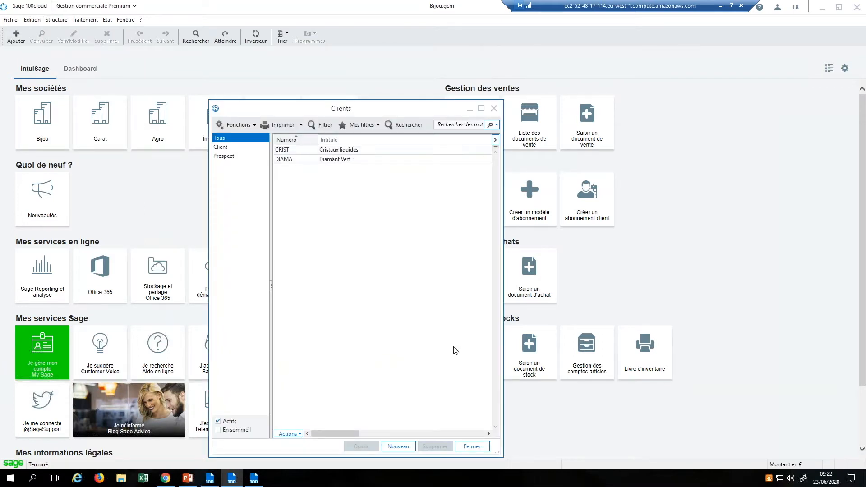
pyautogui.click(472, 446)
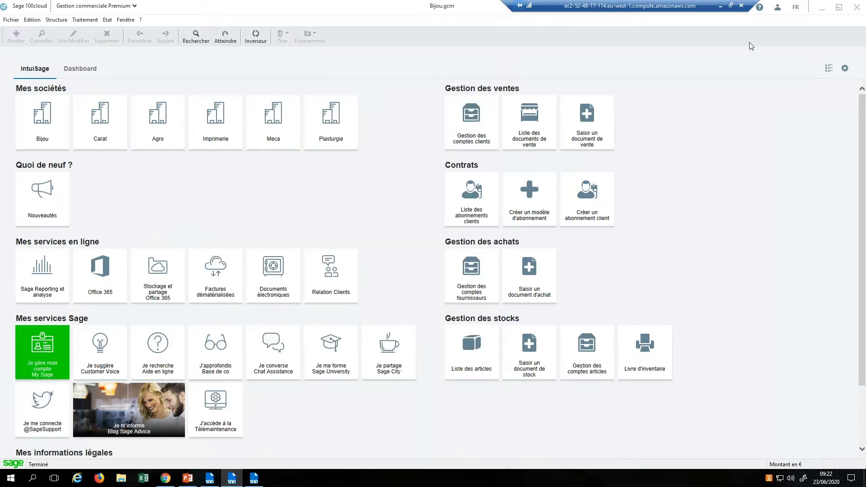
# Step: Sign vendeur1 out and log back into Bijou as the sales manager respvente
pyautogui.click(778, 9)
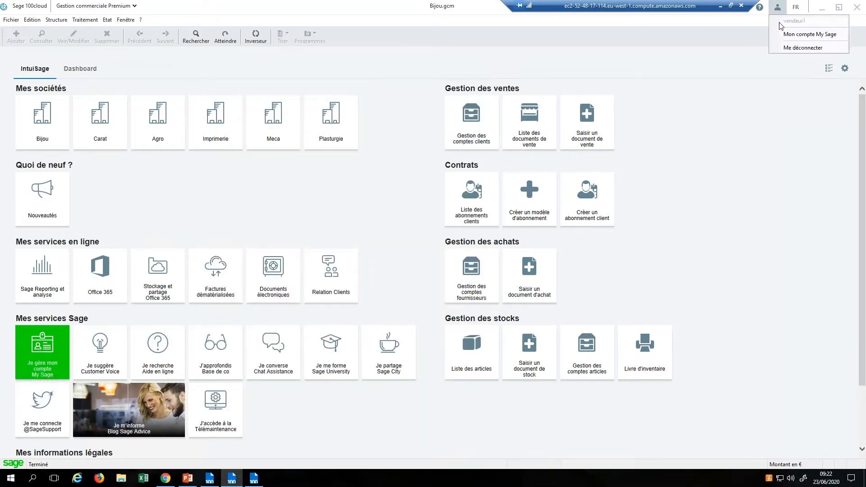
pyautogui.click(789, 48)
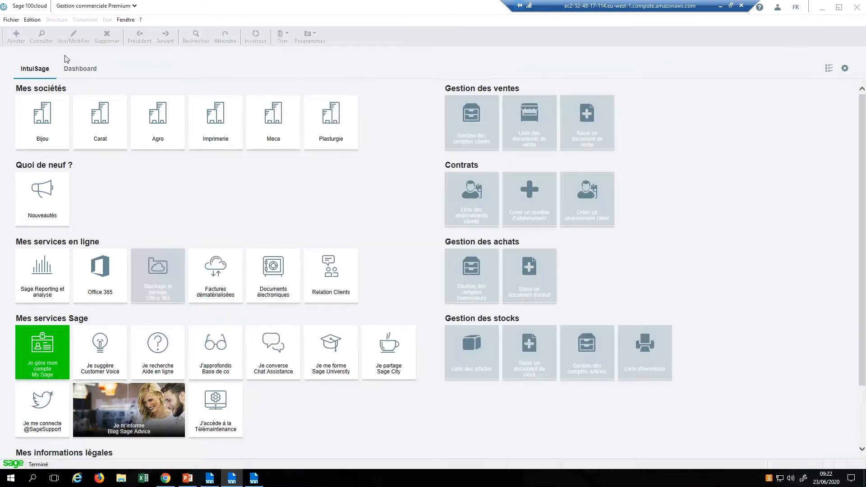
pyautogui.click(42, 118)
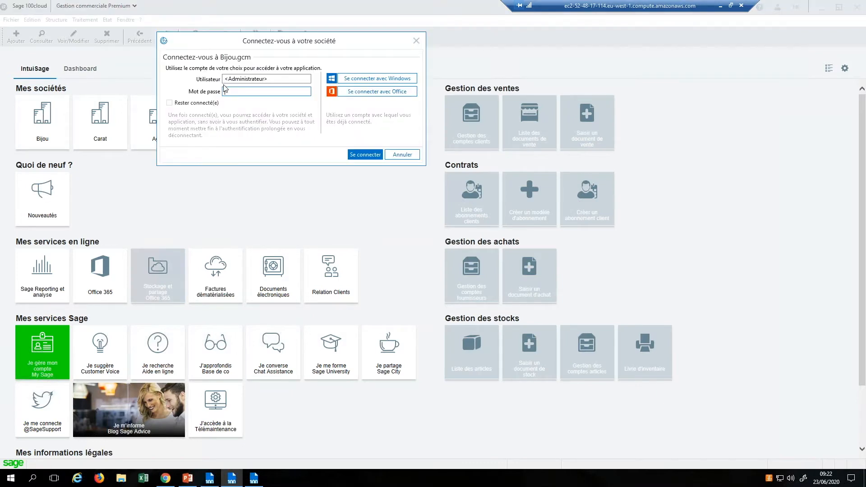
pyautogui.doubleClick(229, 78)
pyautogui.write('res')
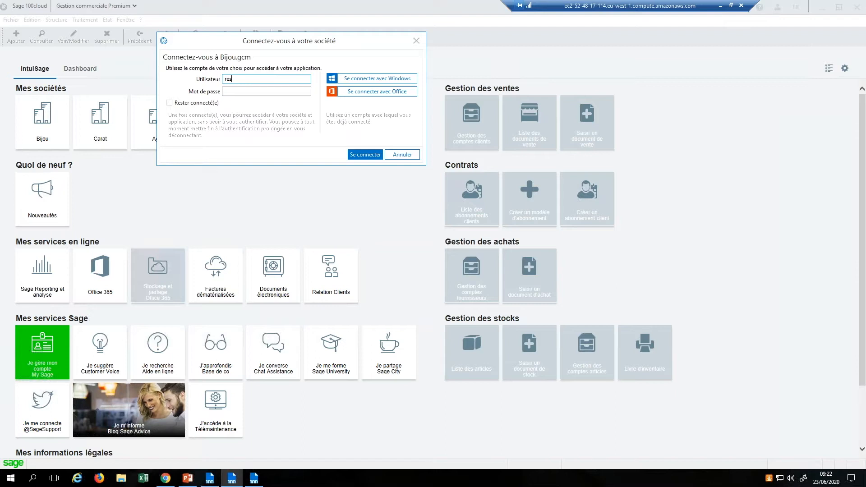
pyautogui.write('ponsable')
pyautogui.press('Return')
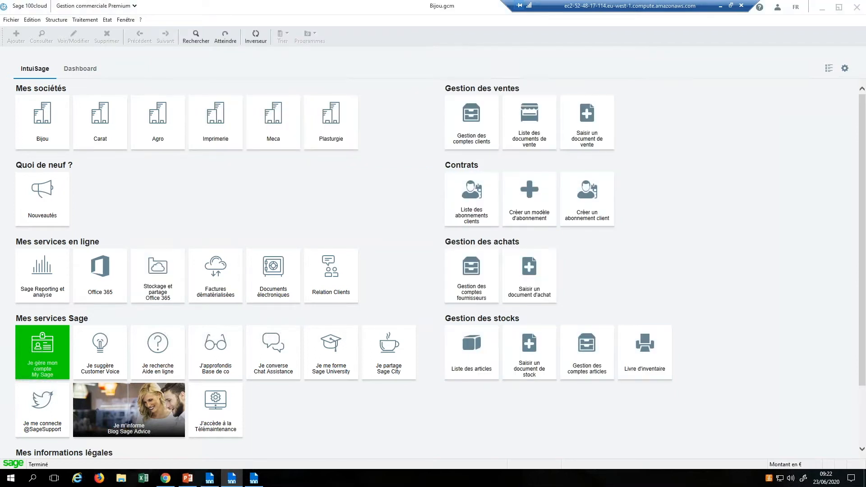
pyautogui.click(86, 20)
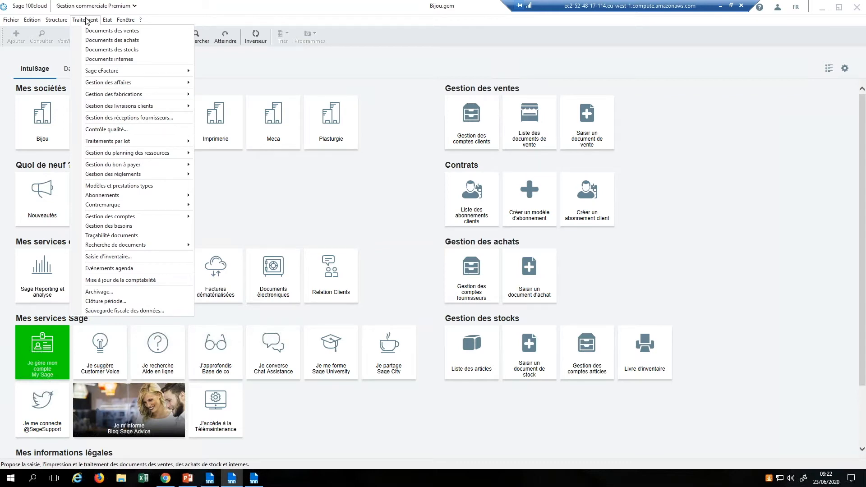
# Step: Review Documents des ventes showing documents from both vendeur1 and respvente, then close it
pyautogui.click(112, 31)
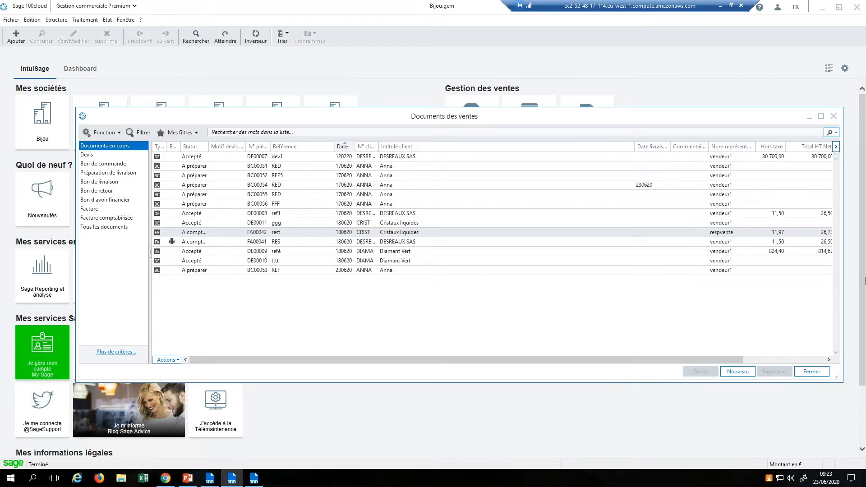
pyautogui.click(808, 373)
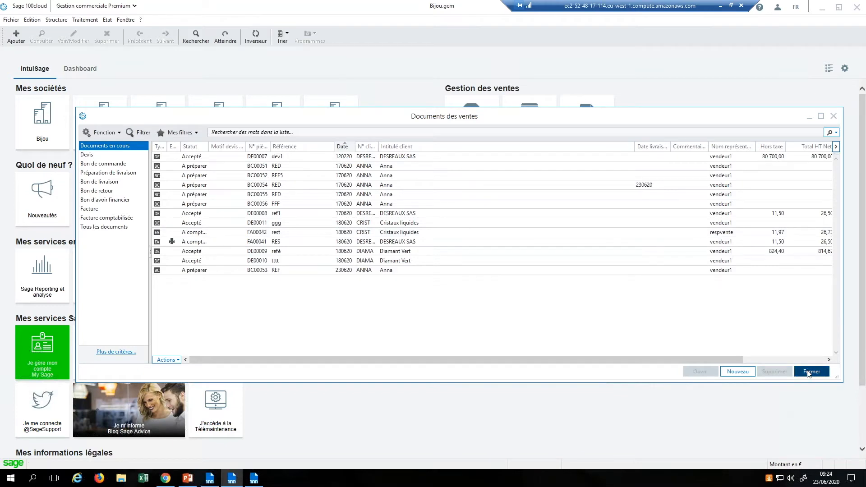
# Step: Review Calendrier standard's order, delivery days and working hours in company settings
pyautogui.click(12, 21)
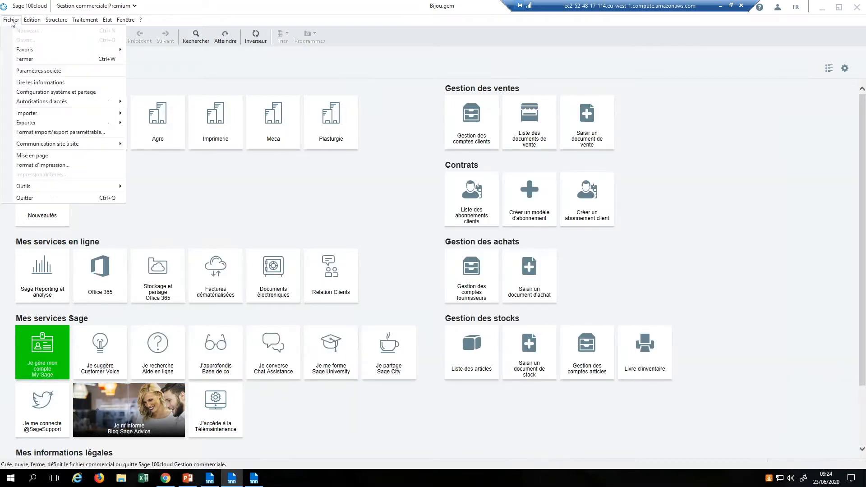
pyautogui.click(38, 70)
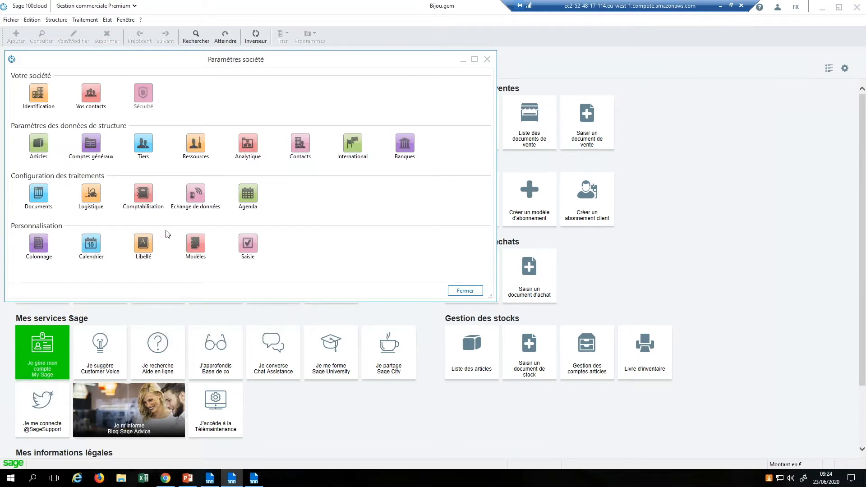
pyautogui.click(95, 246)
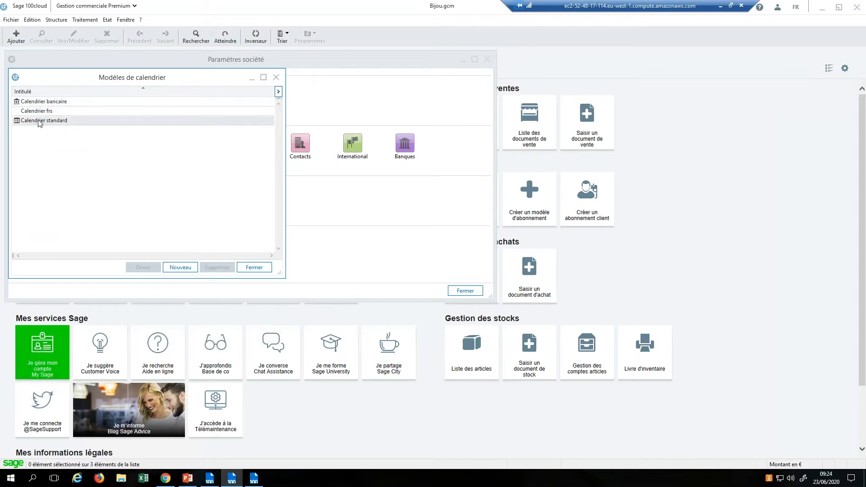
pyautogui.click(39, 121)
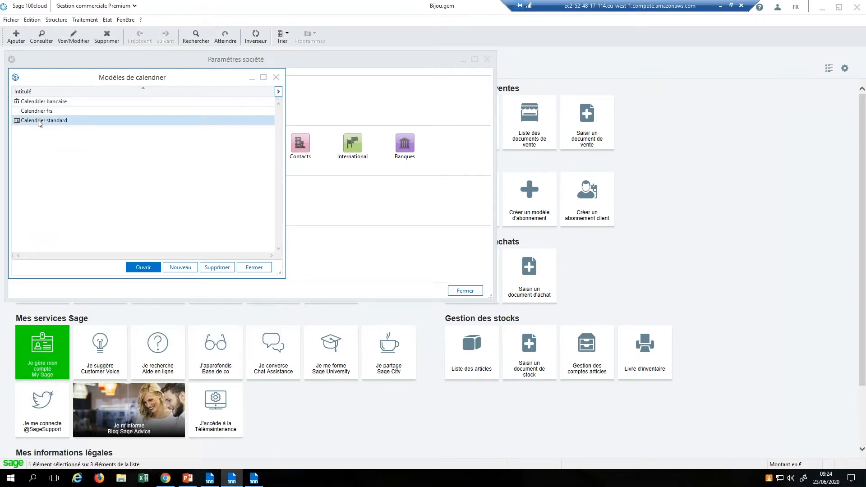
pyautogui.doubleClick(39, 121)
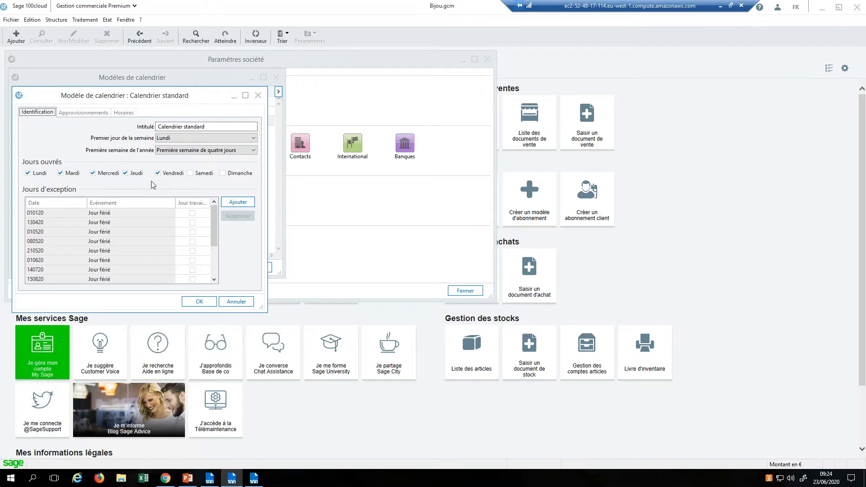
pyautogui.click(88, 114)
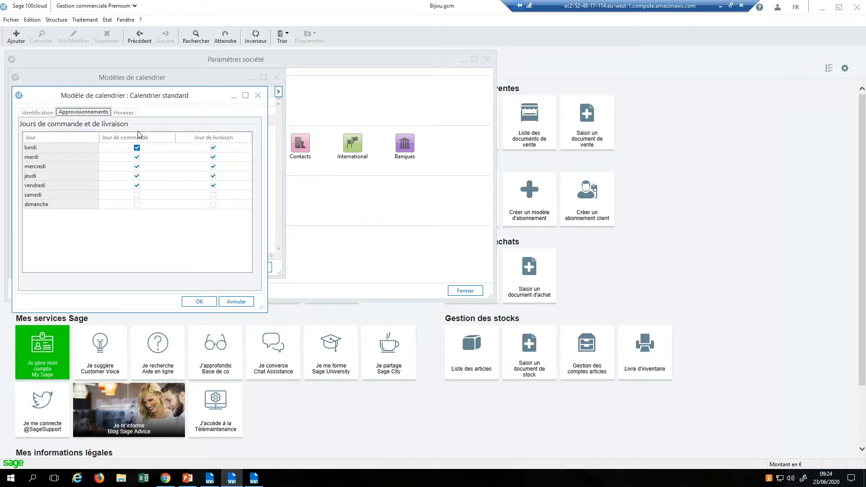
pyautogui.click(129, 114)
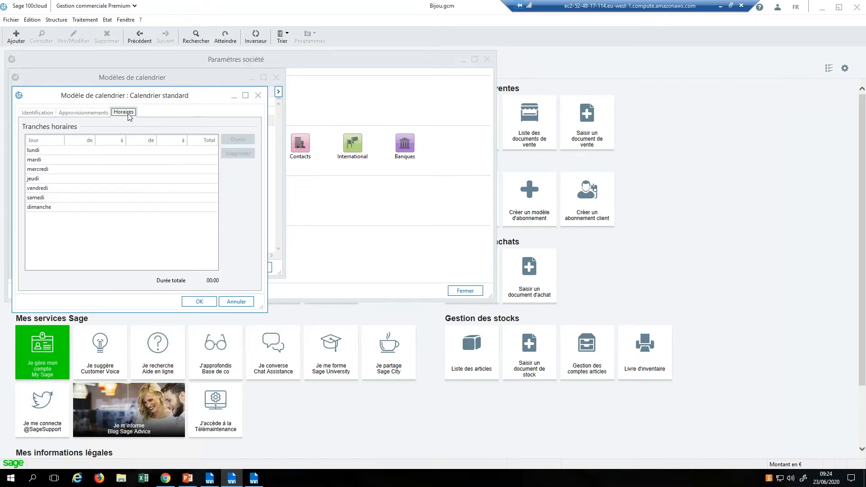
pyautogui.click(231, 302)
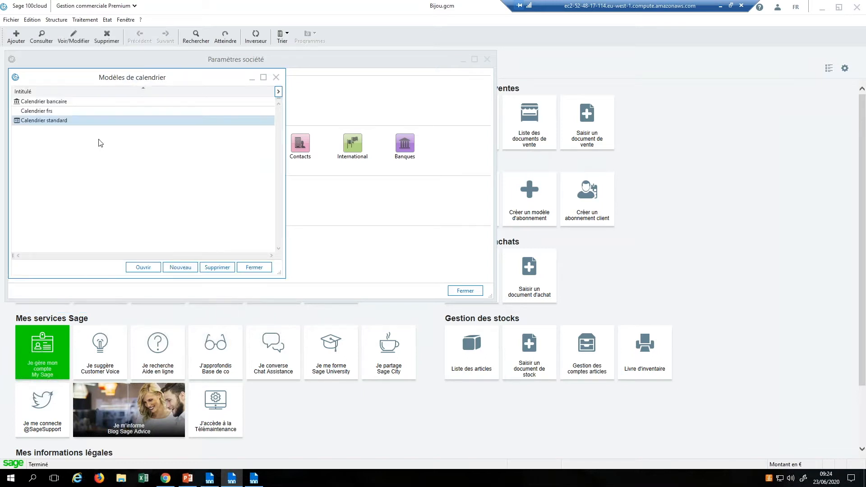
# Step: Check Calendrier frs: orders Monday–Friday, deliveries Monday and Friday, then close company settings
pyautogui.click(133, 112)
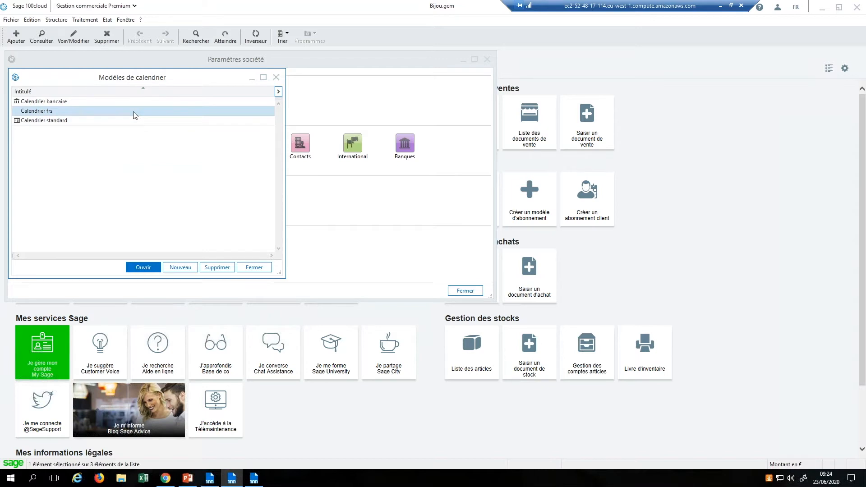
pyautogui.doubleClick(133, 112)
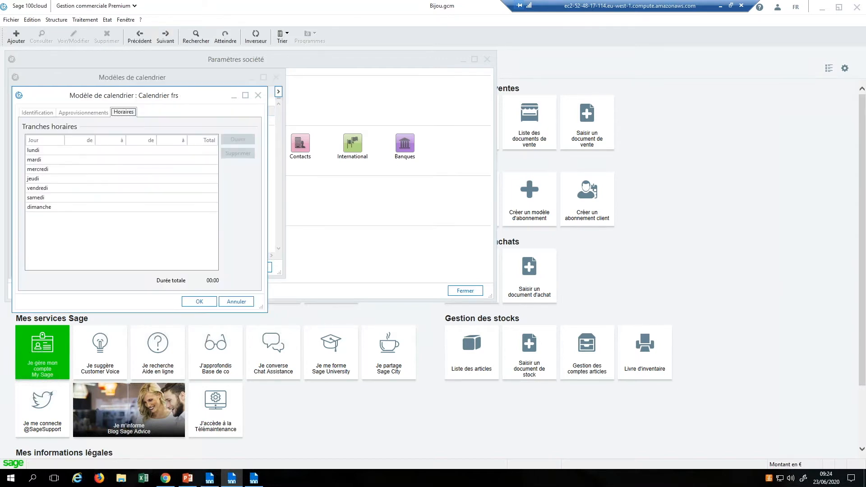
pyautogui.click(88, 114)
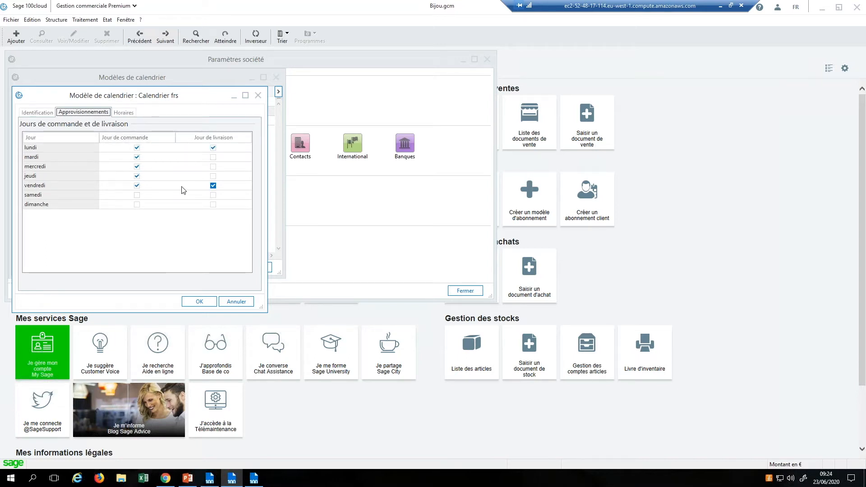
pyautogui.click(236, 301)
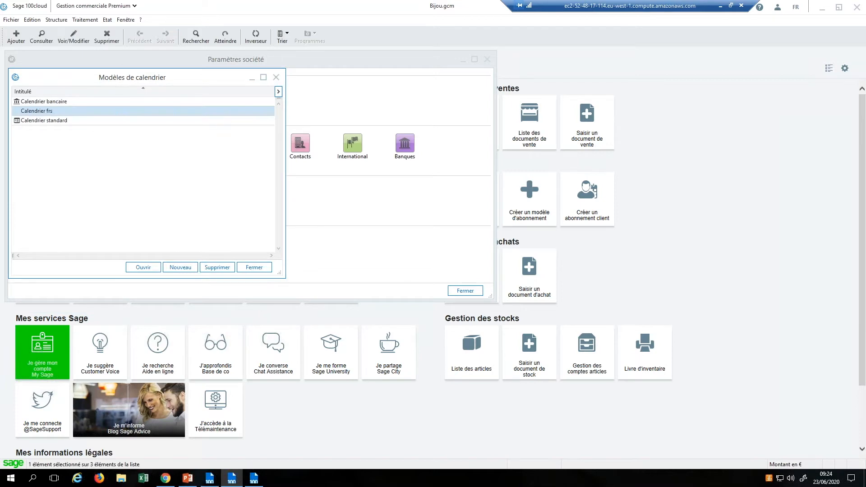
pyautogui.click(254, 267)
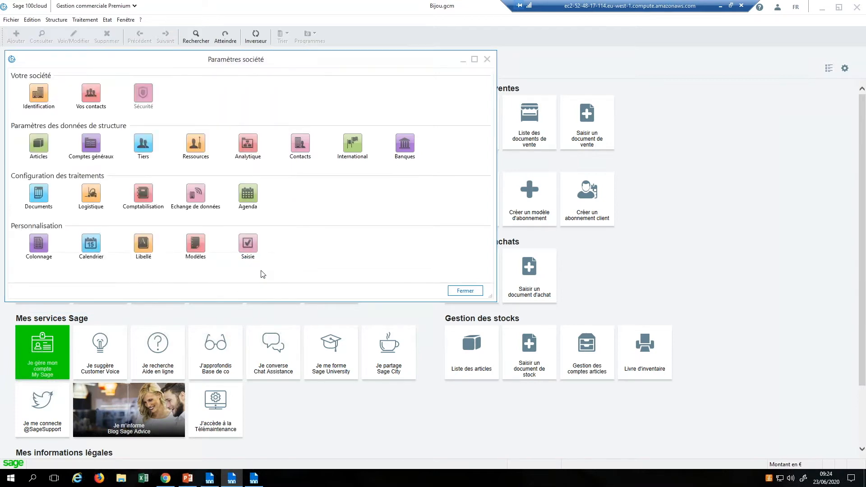
pyautogui.click(461, 291)
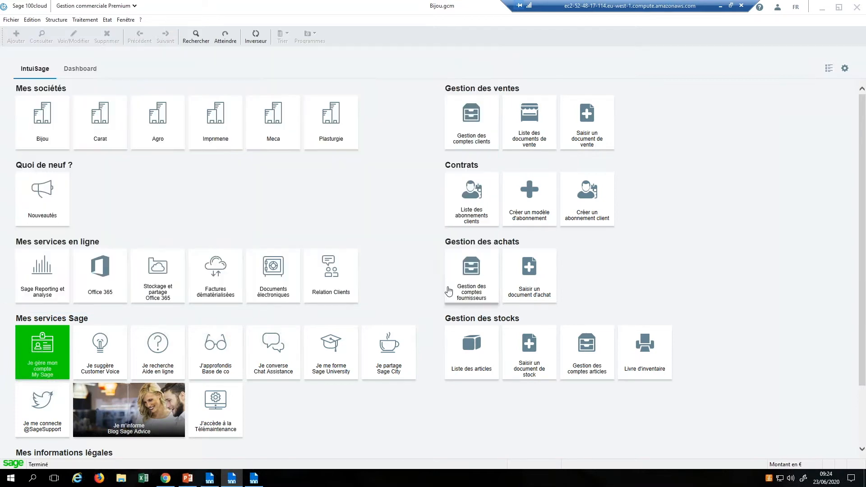
pyautogui.click(63, 21)
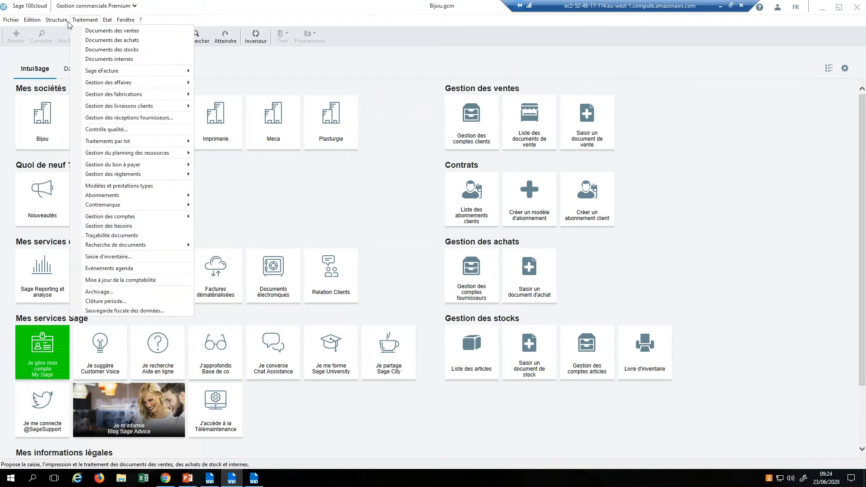
pyautogui.click(73, 92)
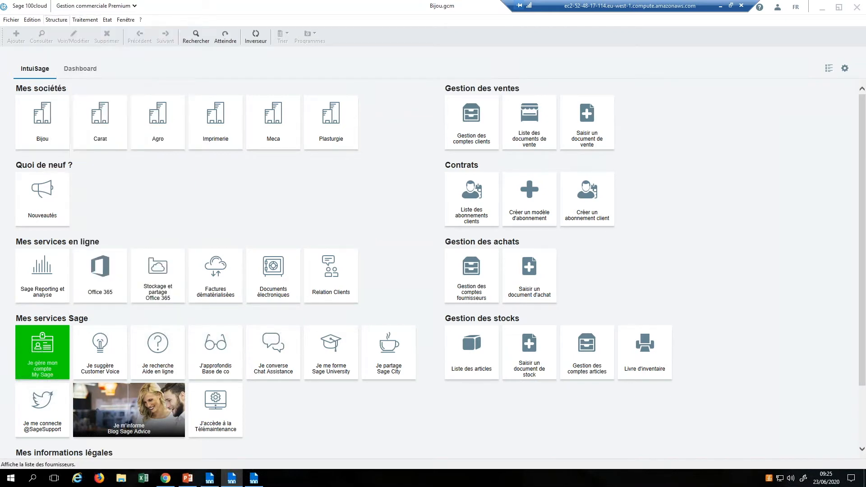
# Step: Set supplier BILLO's calendar to Calendrier frs under Paramètres and save the record
pyautogui.doubleClick(107, 113)
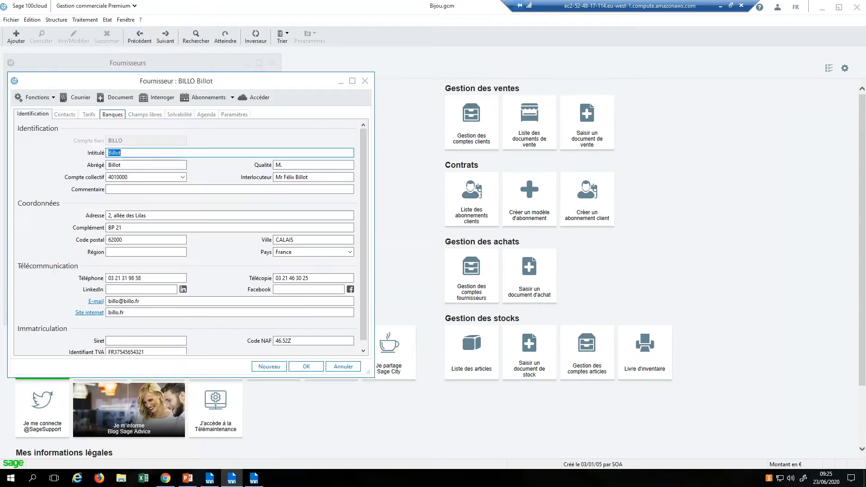
pyautogui.click(234, 115)
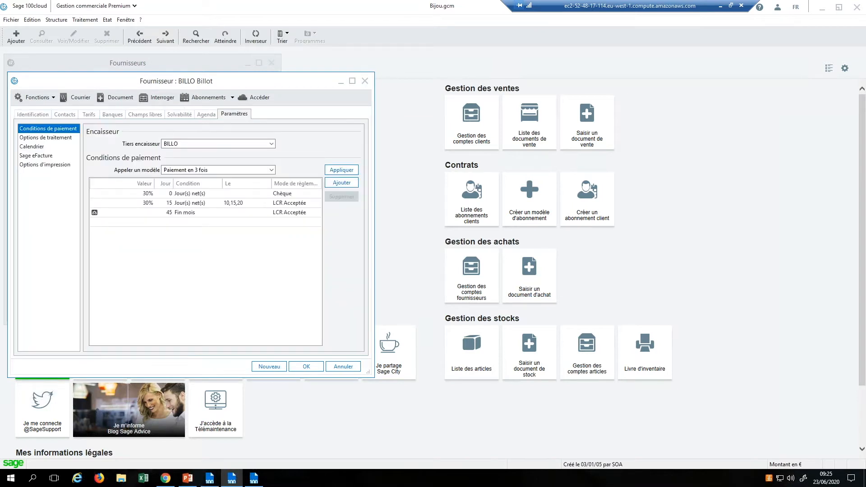
pyautogui.click(27, 147)
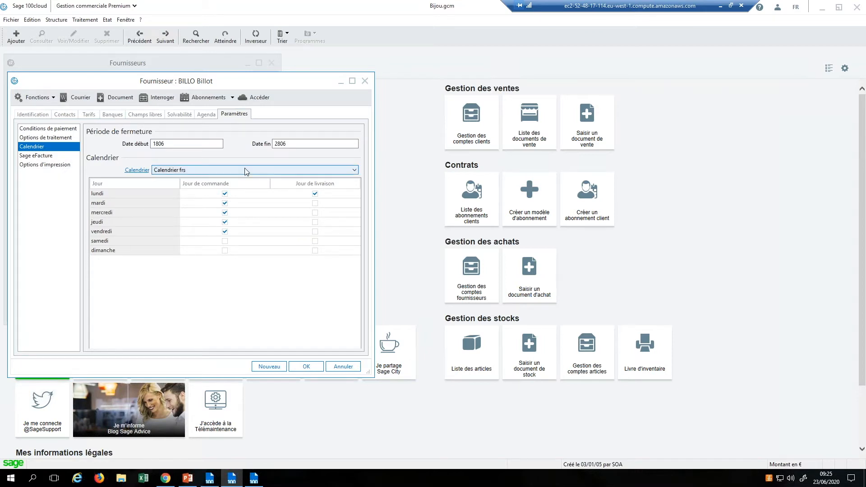
pyautogui.click(355, 170)
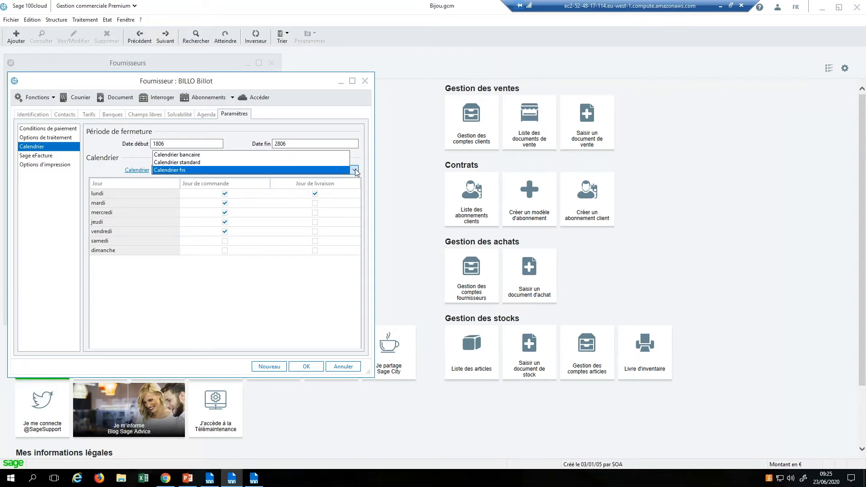
pyautogui.click(216, 303)
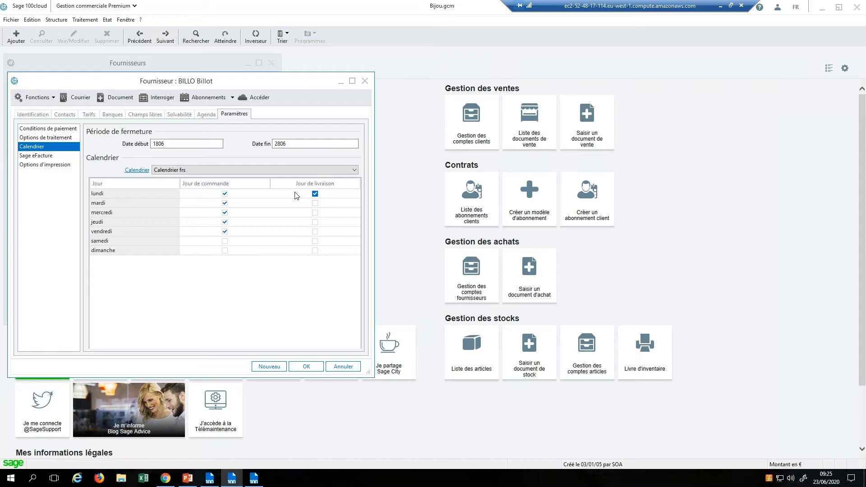
pyautogui.click(312, 366)
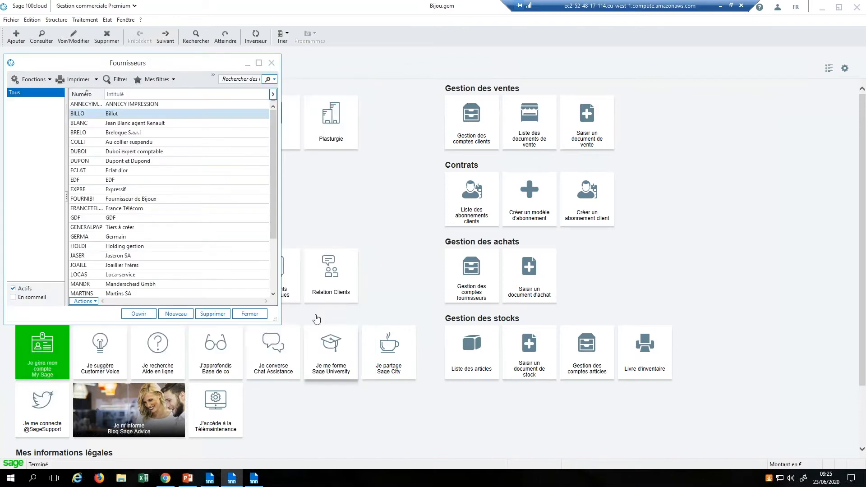
# Step: Close the supplier list and start a new Bon de commande in Documents des ventes
pyautogui.click(249, 314)
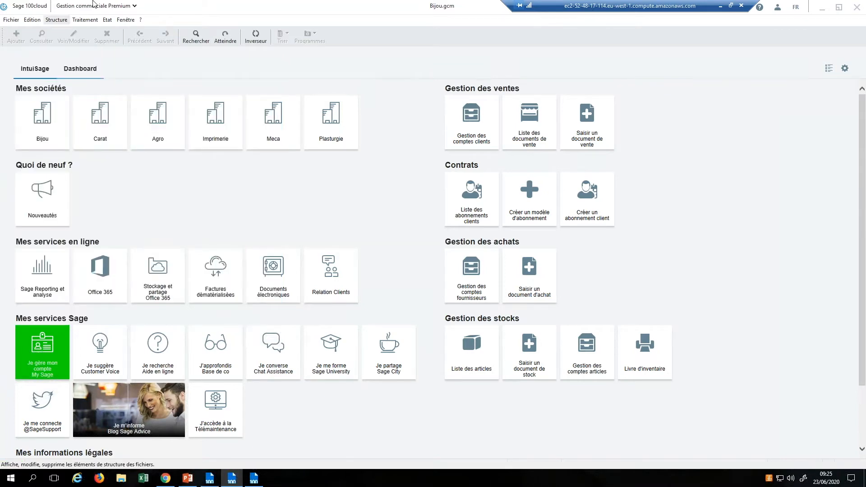
pyautogui.click(84, 20)
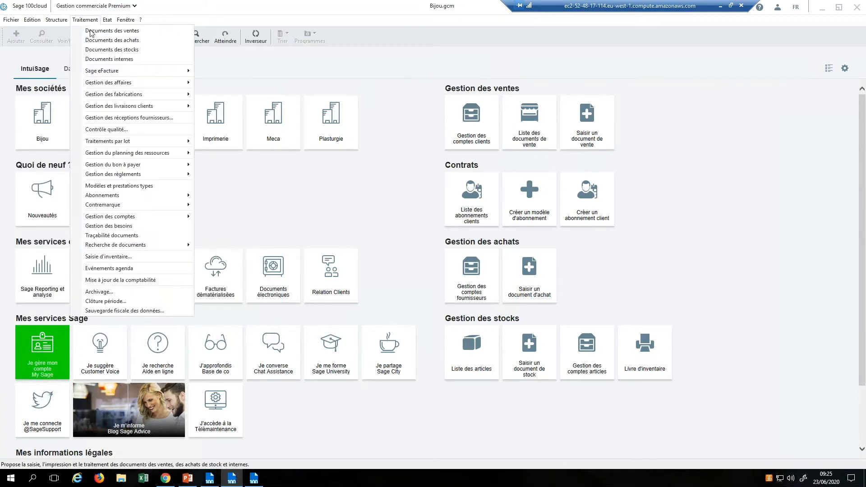
pyautogui.click(93, 31)
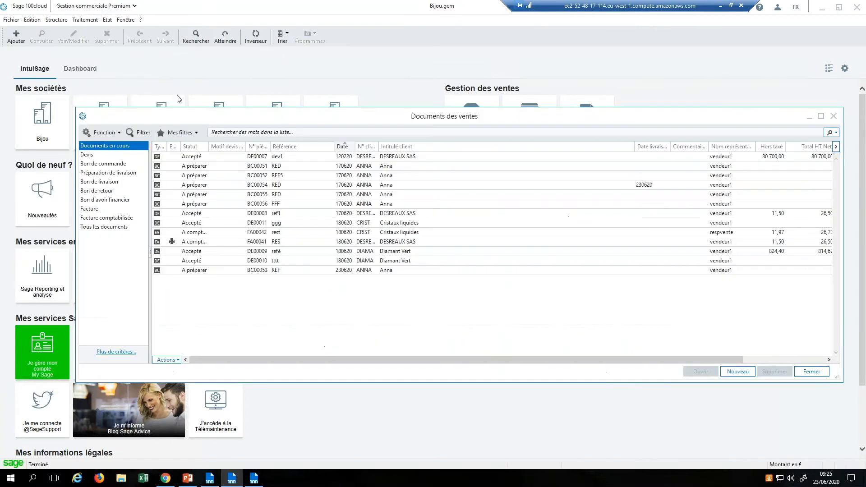
pyautogui.click(106, 165)
pyautogui.click(736, 372)
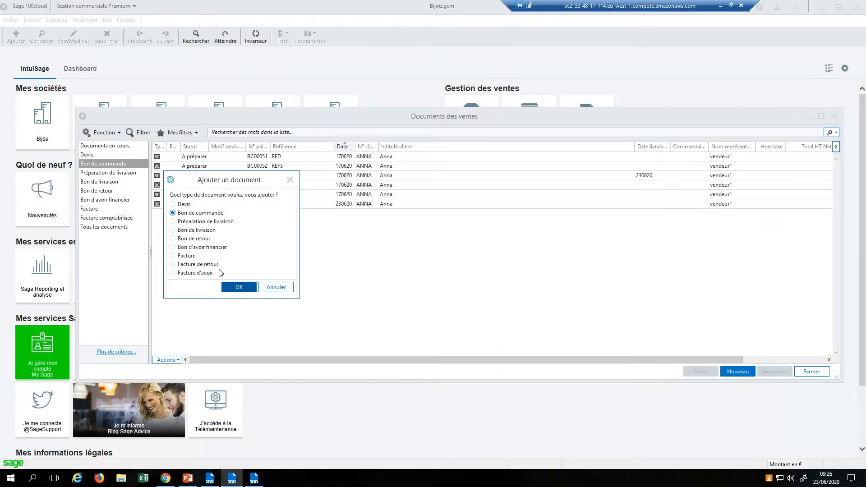
pyautogui.click(239, 288)
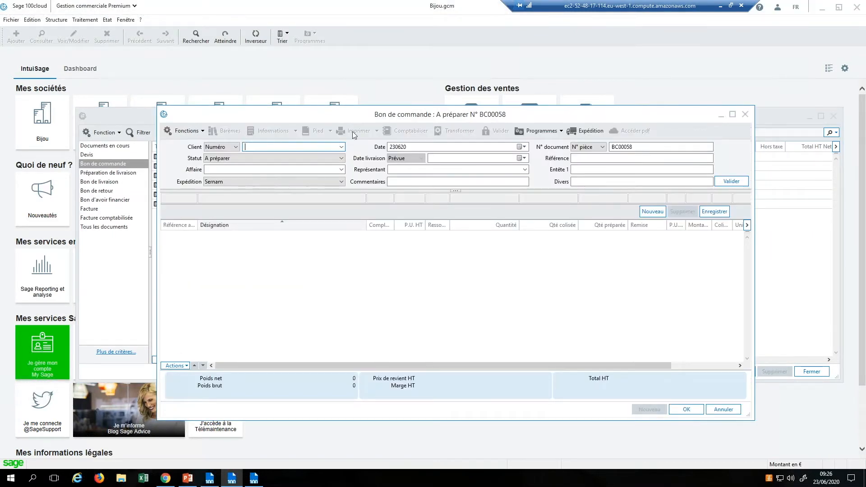
# Step: Check the limited customer choices, then cancel order BC00058 and close the list
pyautogui.click(342, 147)
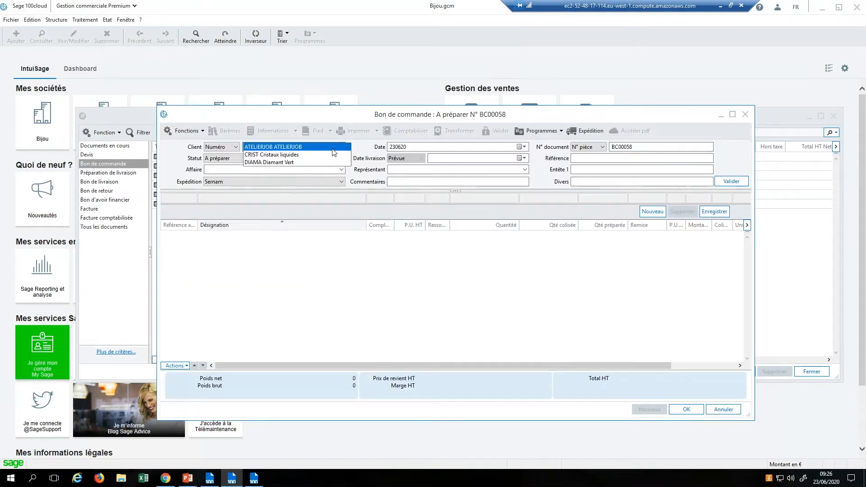
pyautogui.click(319, 259)
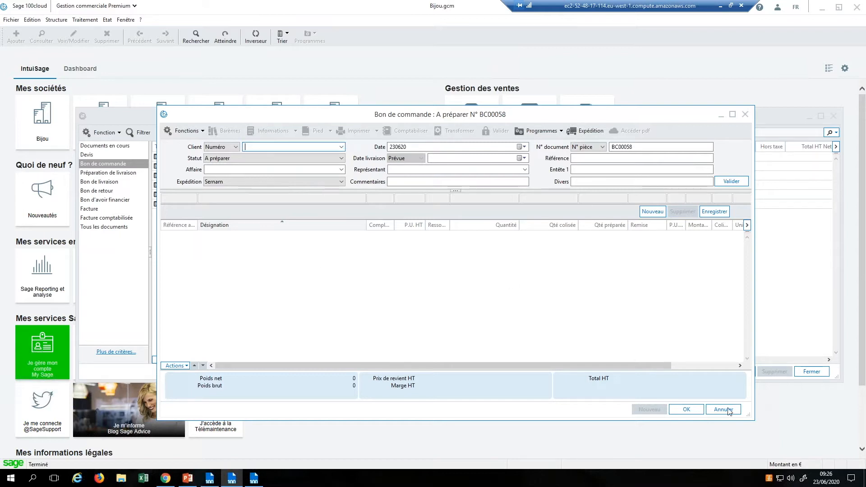
pyautogui.click(726, 410)
pyautogui.click(834, 117)
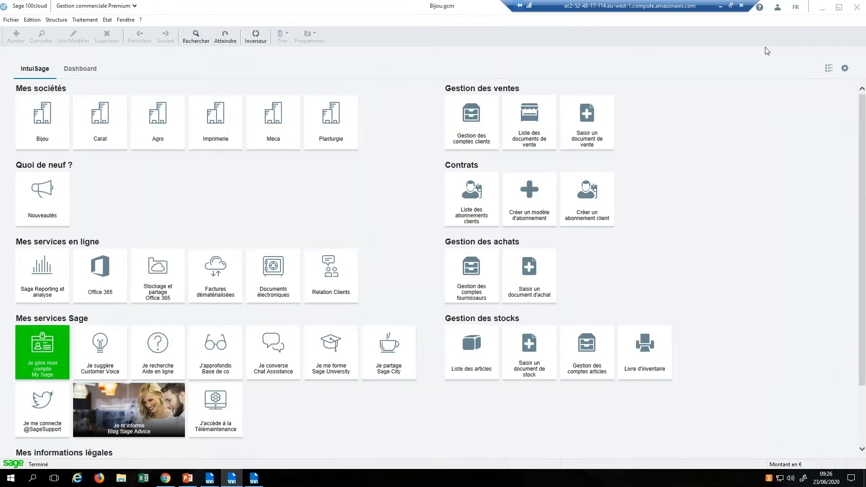
# Step: Reconnect to Bijou as Administrateur and start a new Bon de commande
pyautogui.click(778, 11)
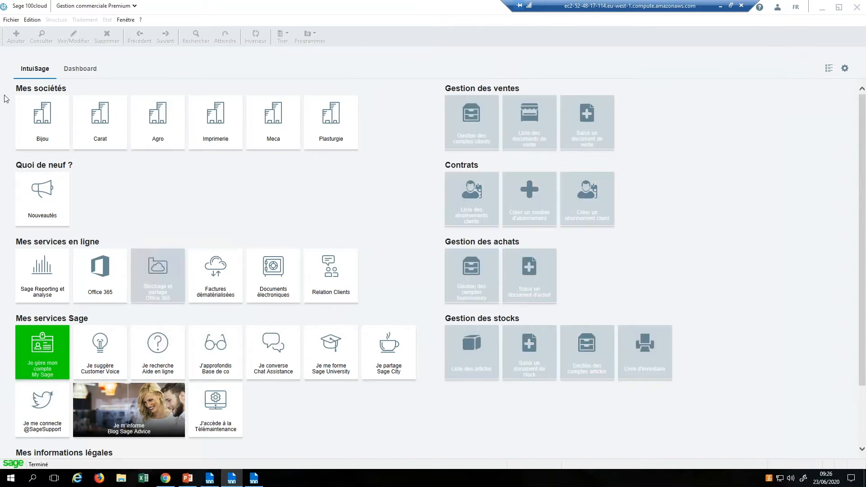
pyautogui.click(38, 120)
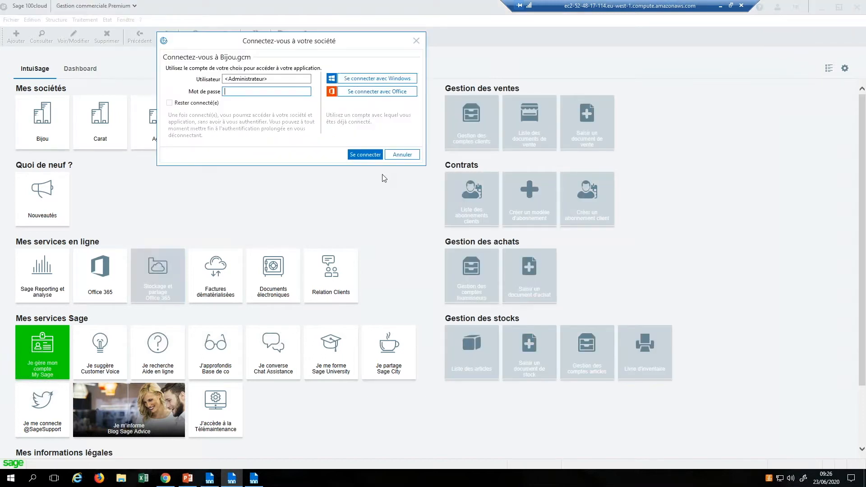
pyautogui.click(374, 157)
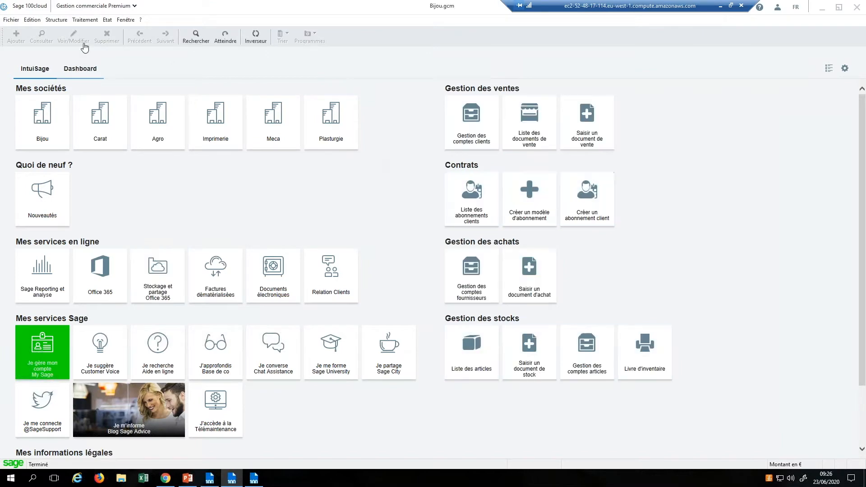
pyautogui.click(76, 20)
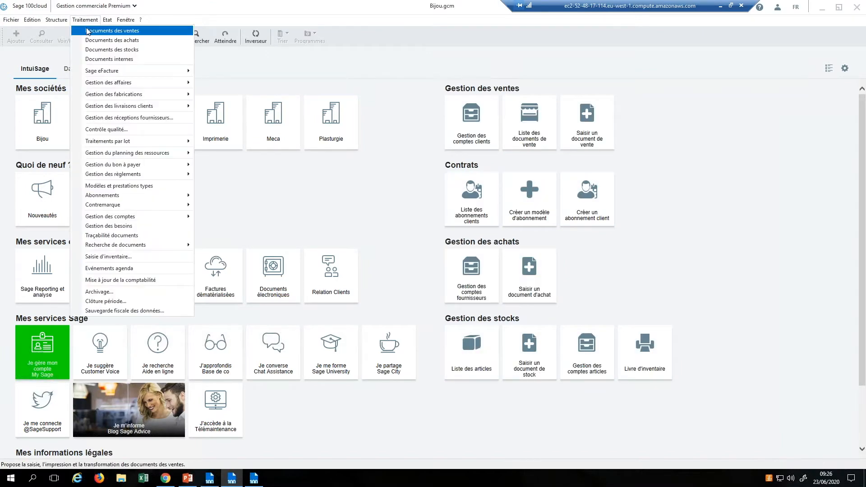
pyautogui.click(89, 30)
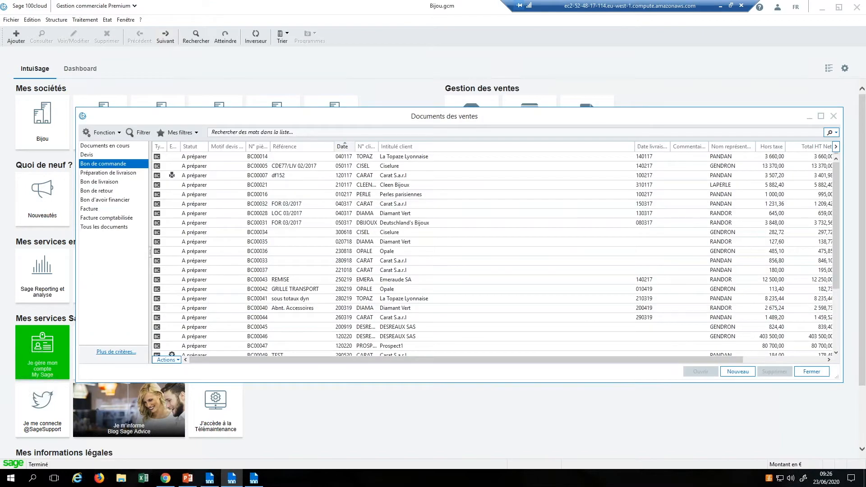
pyautogui.click(749, 375)
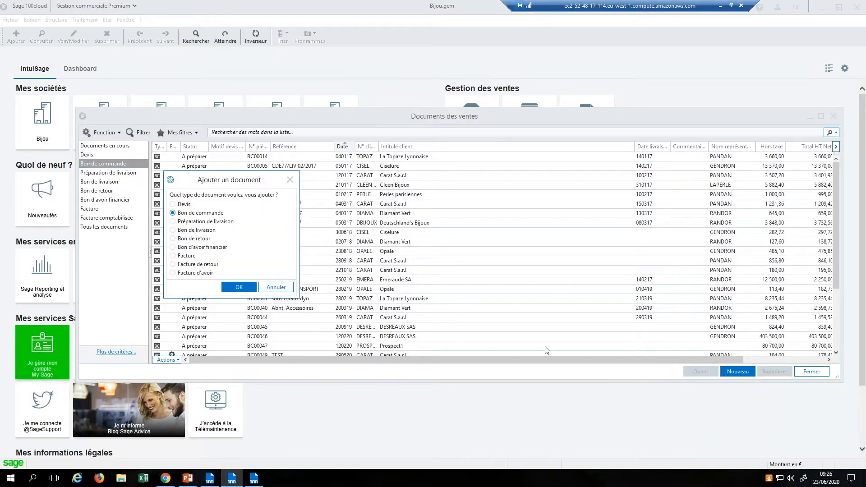
pyautogui.click(239, 287)
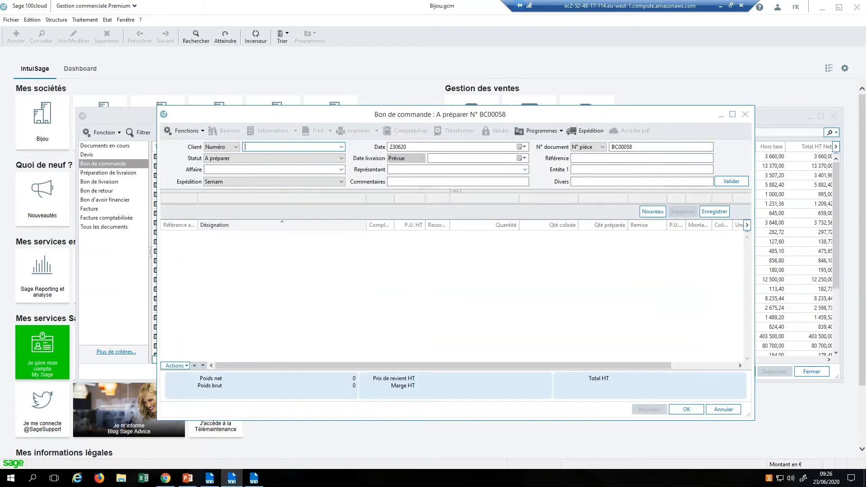
# Step: Set client DESREAUXSAS and reference redsq, then look up articles matching LING
pyautogui.click(342, 148)
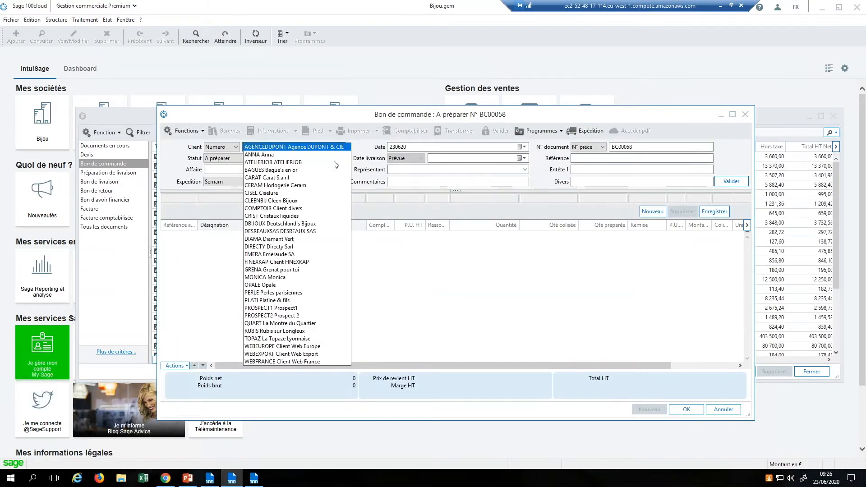
pyautogui.click(306, 231)
pyautogui.click(623, 159)
pyautogui.write('redsq')
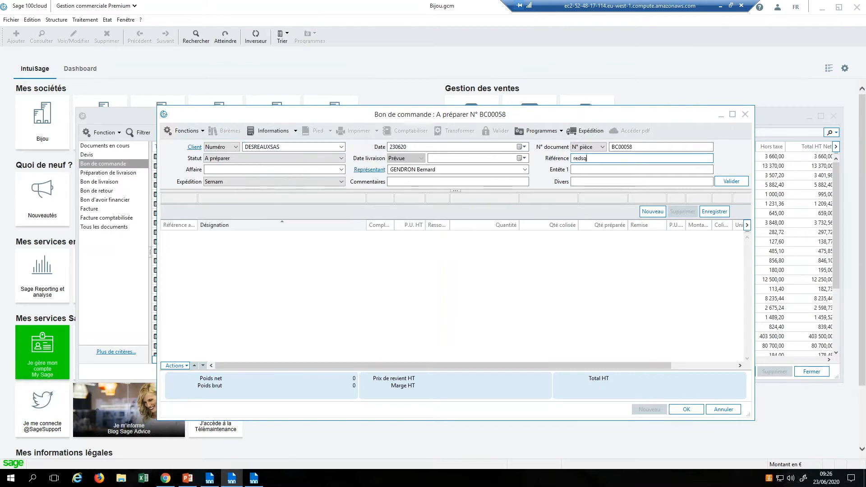
pyautogui.press('Return')
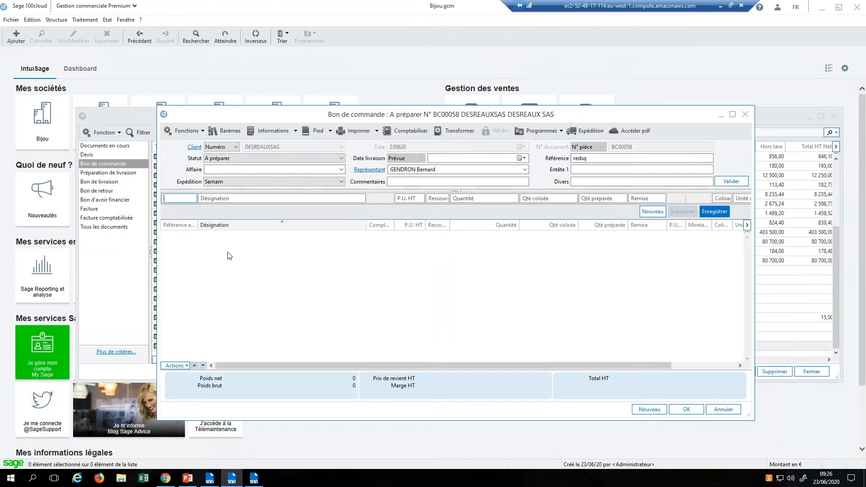
pyautogui.write('LING')
pyautogui.press('Tab')
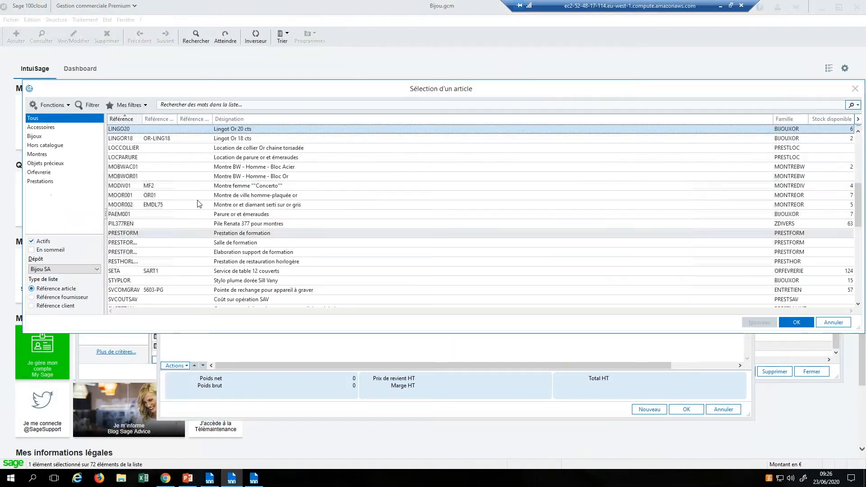
# Step: Add LINGO20 Lingot Or 20 cts with quantity 10, triggering the stock-unavailability notice
pyautogui.doubleClick(252, 129)
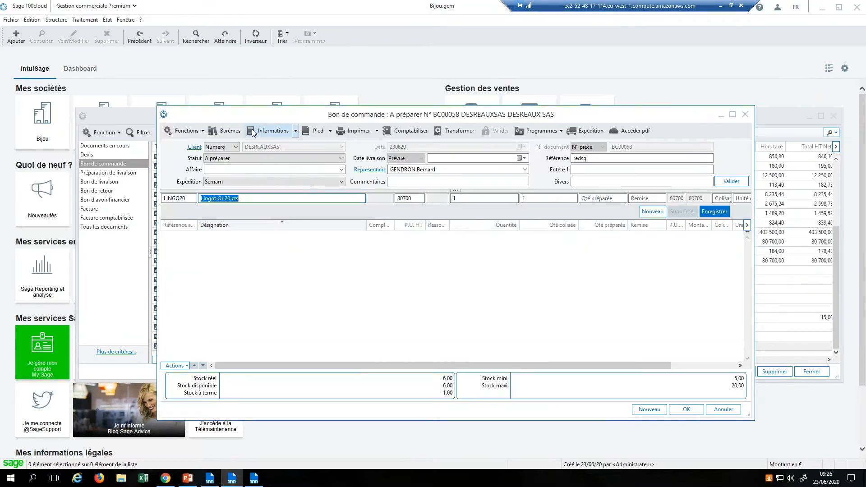
pyautogui.click(457, 197)
pyautogui.press('Tab')
pyautogui.click(457, 197)
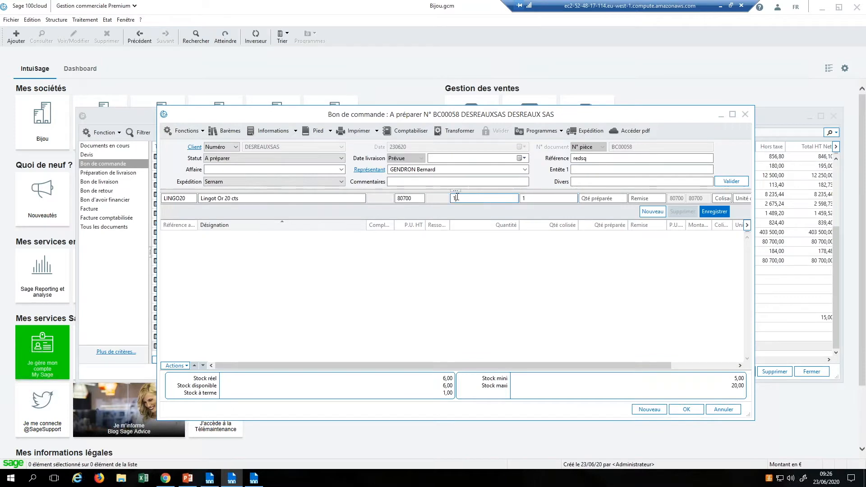
pyautogui.write('0')
pyautogui.press('Tab')
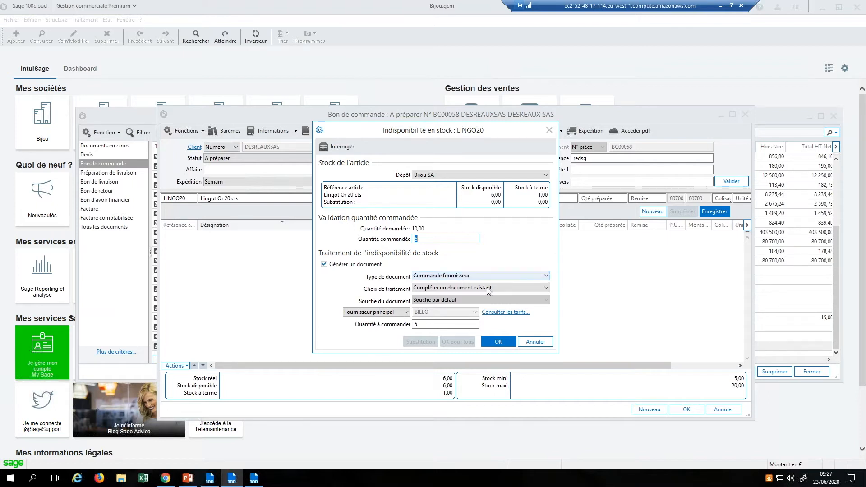
# Step: Review supplier BILLO's prices for the LINGO20 shortage in a widened supplier aid, checking today's date
pyautogui.click(506, 313)
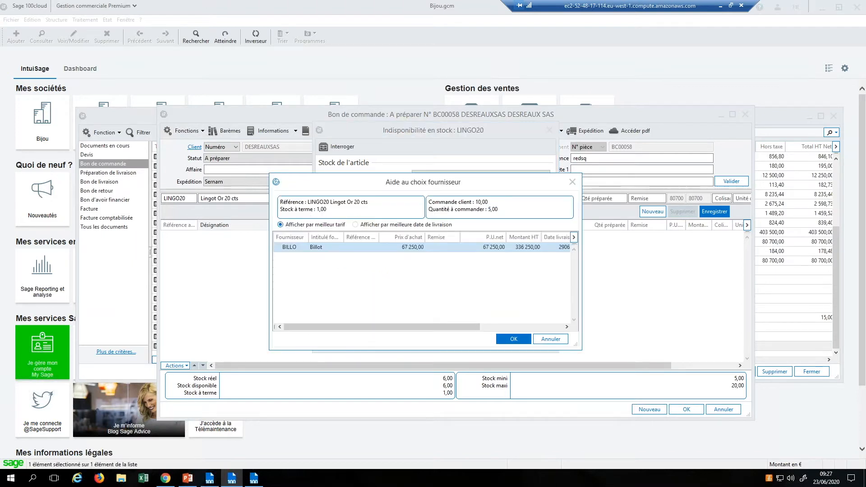
pyautogui.moveTo(580, 253); pyautogui.dragTo(712, 270)
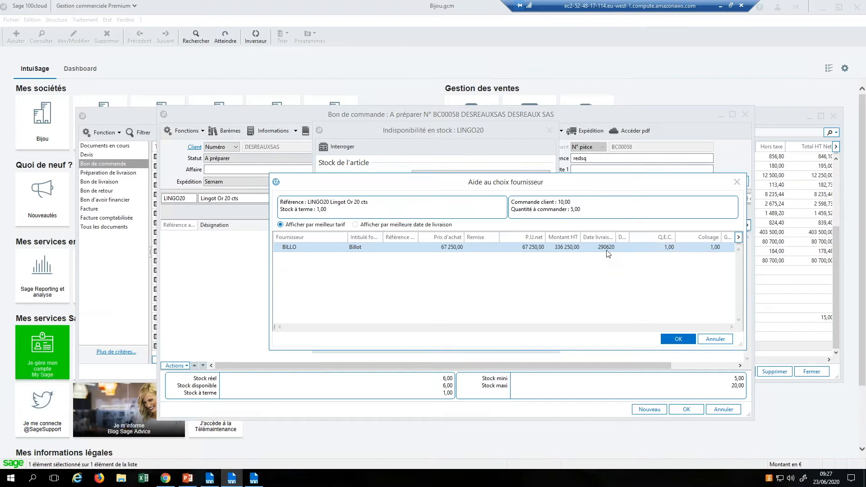
pyautogui.click(822, 482)
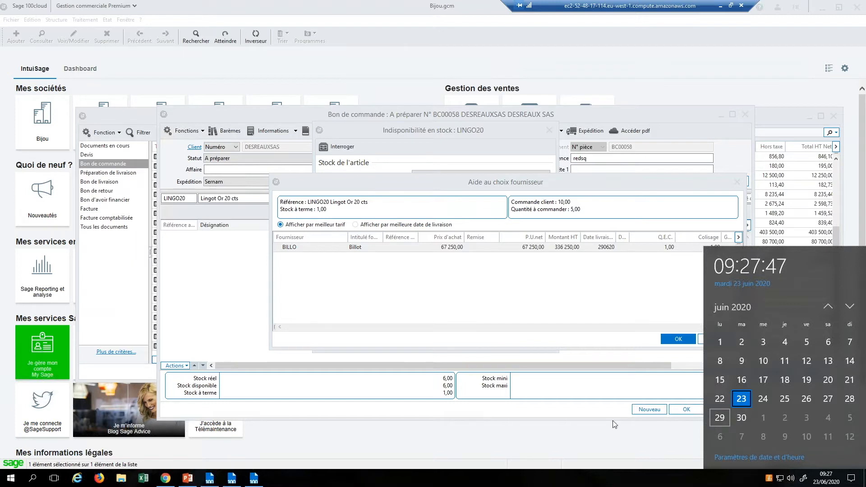
pyautogui.click(551, 439)
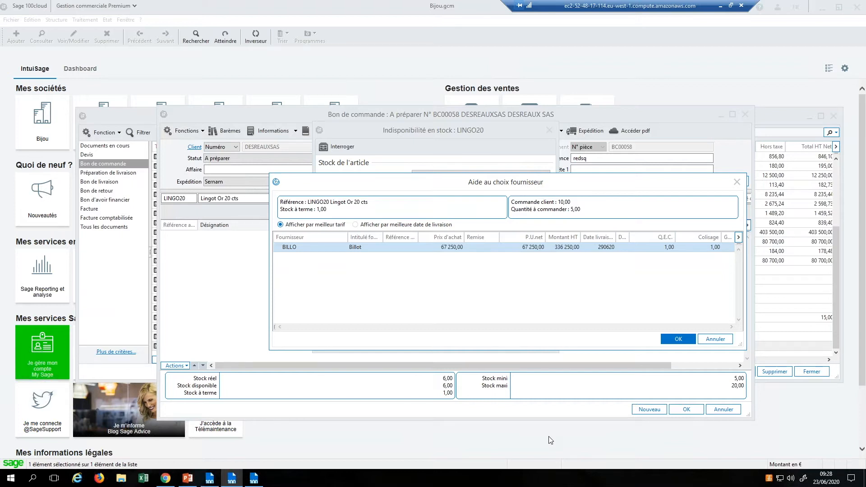
# Step: Cancel the supplier aid and stock-shortage handling, leaving the line empty, and return to PowerPoint
pyautogui.click(717, 340)
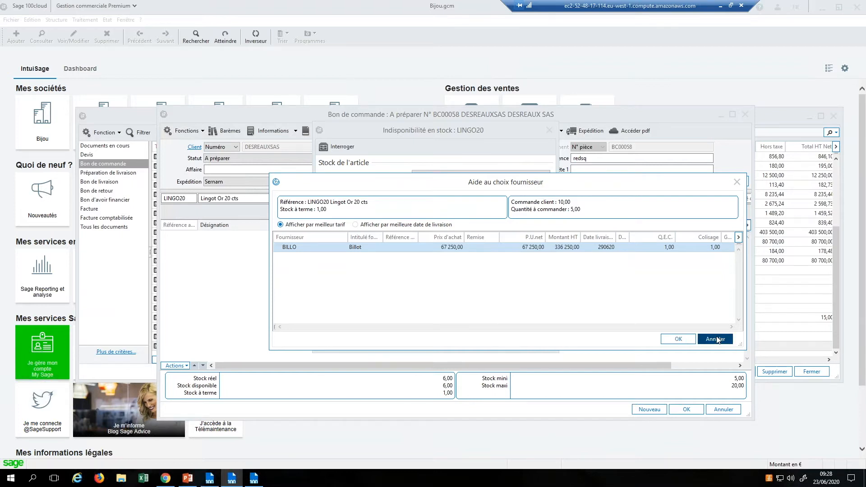
pyautogui.click(536, 343)
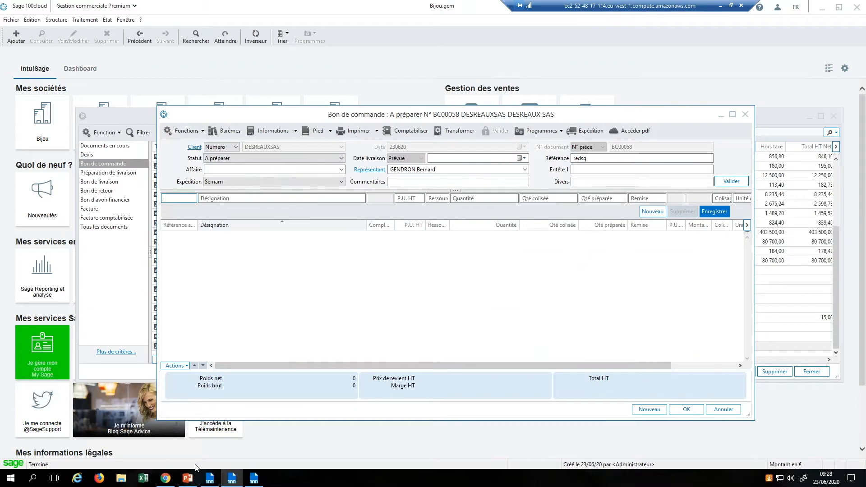
pyautogui.click(190, 481)
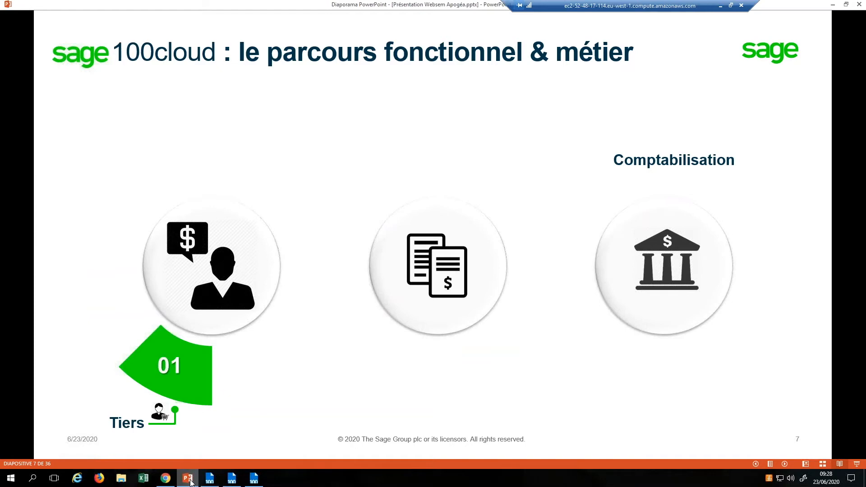
# Step: Advance slide 7's animation to reveal step 02 'Articles' beside 01 'Tiers'
pyautogui.press('Right')
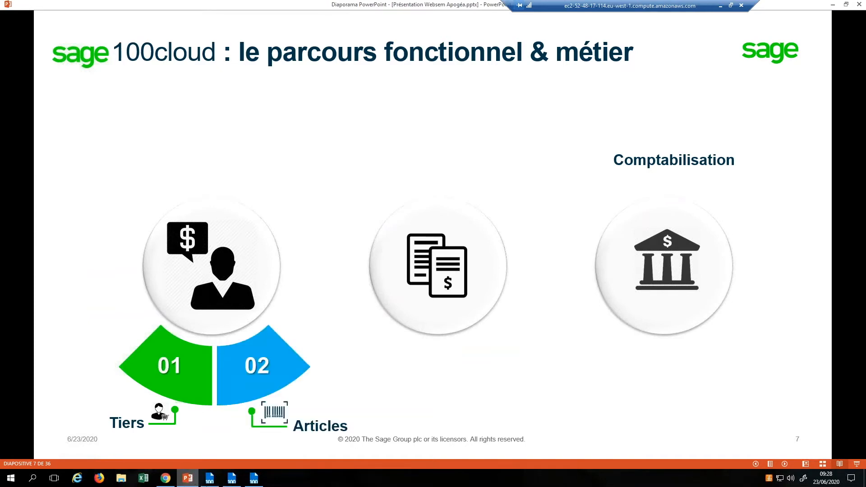
pyautogui.moveTo(263, 485)
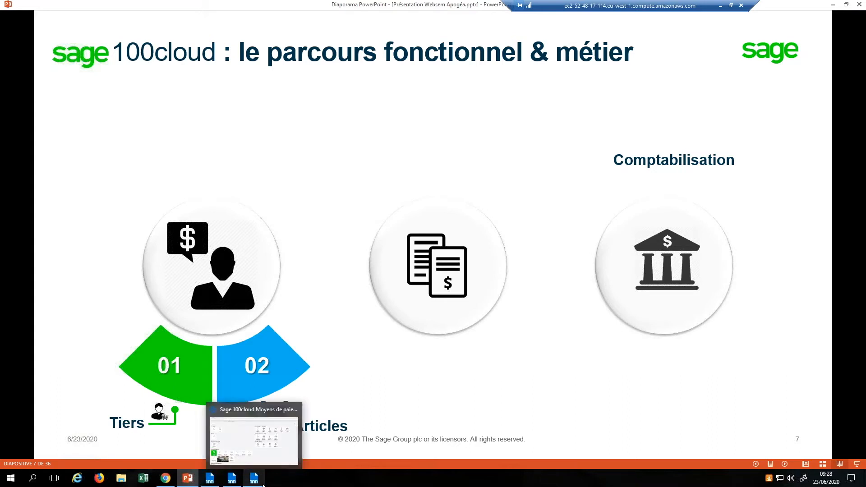
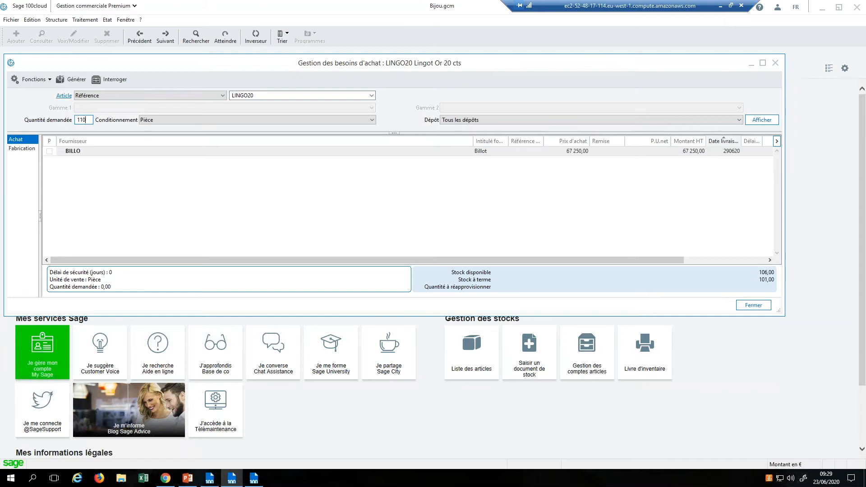
# Step: Calculate LINGO20's need for 110 units (9 from BILLO), cancel generation, and return to PowerPoint
pyautogui.click(770, 122)
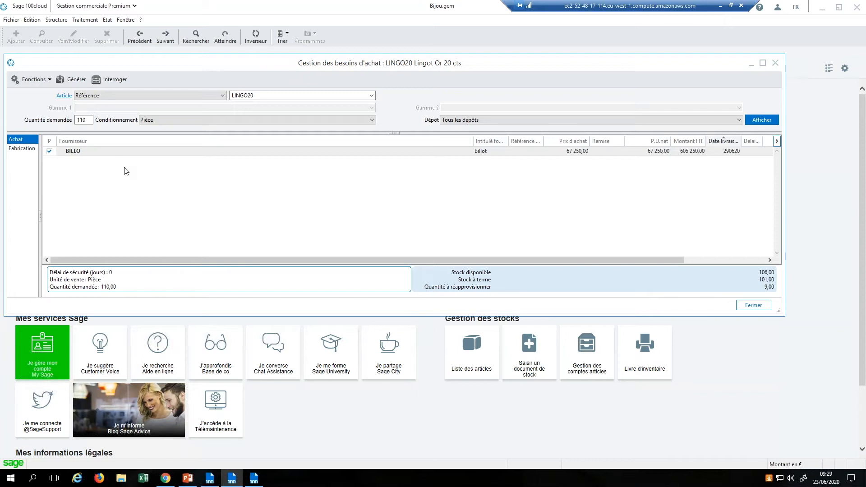
pyautogui.click(72, 80)
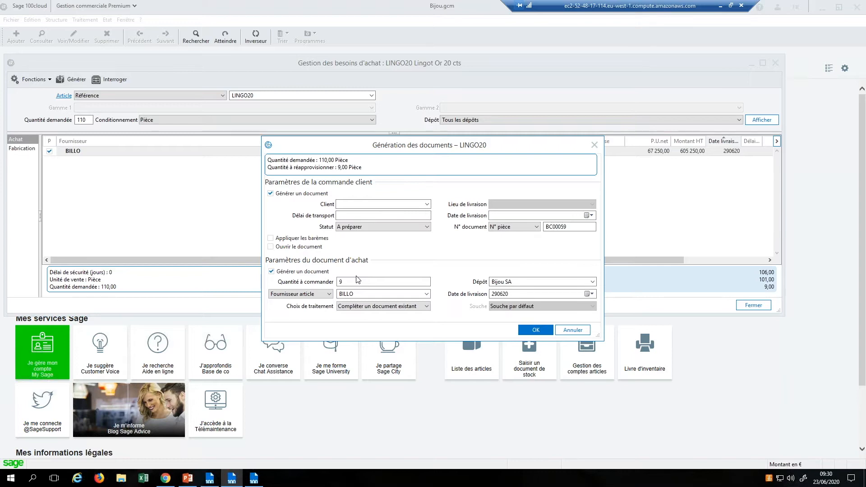
pyautogui.click(584, 330)
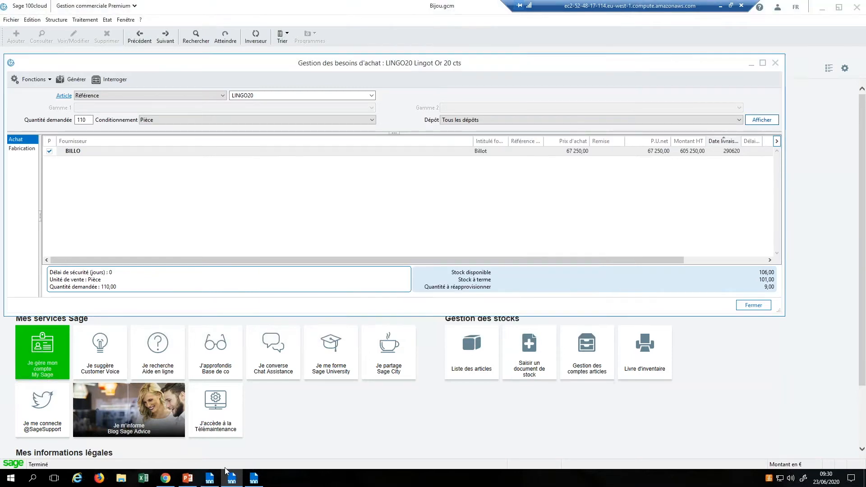
pyautogui.click(188, 479)
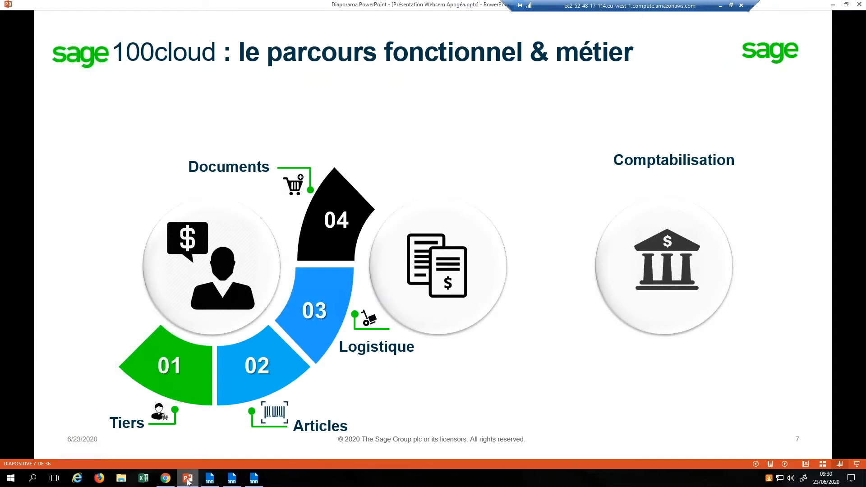
pyautogui.press('Right')
pyautogui.press('Left')
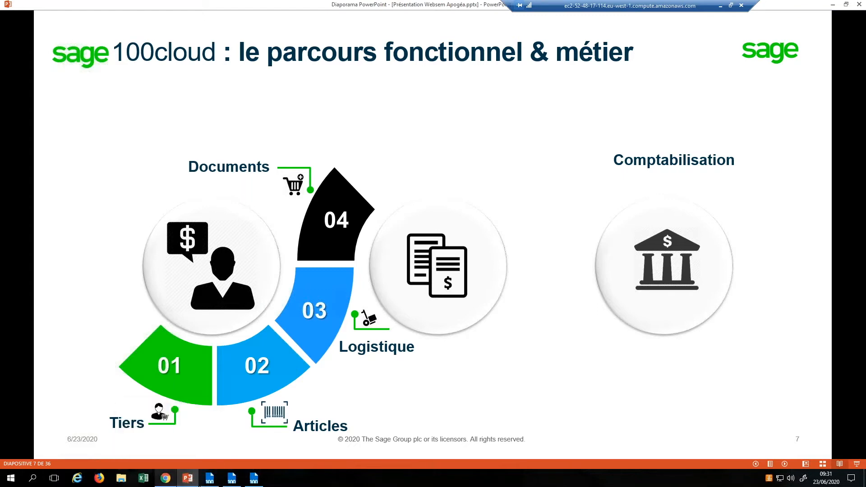
pyautogui.moveTo(237, 482)
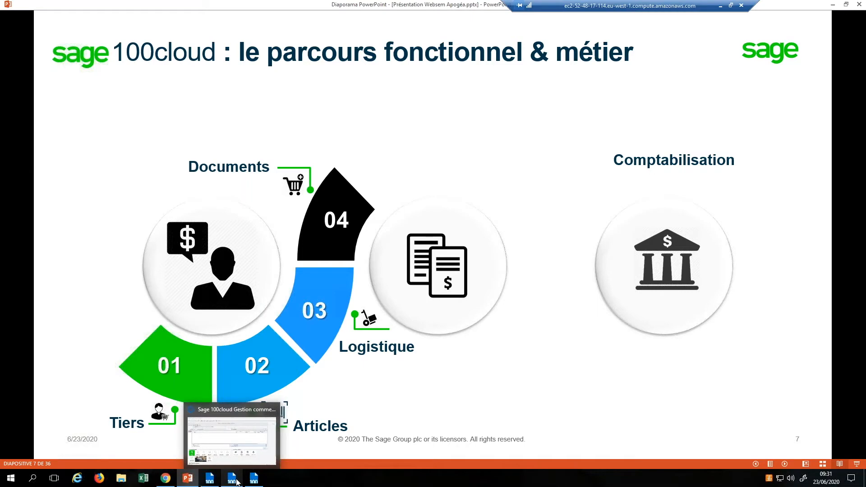
# Step: Close the purchase needs window and open internal document CA000001 from Documents internes
pyautogui.click(267, 440)
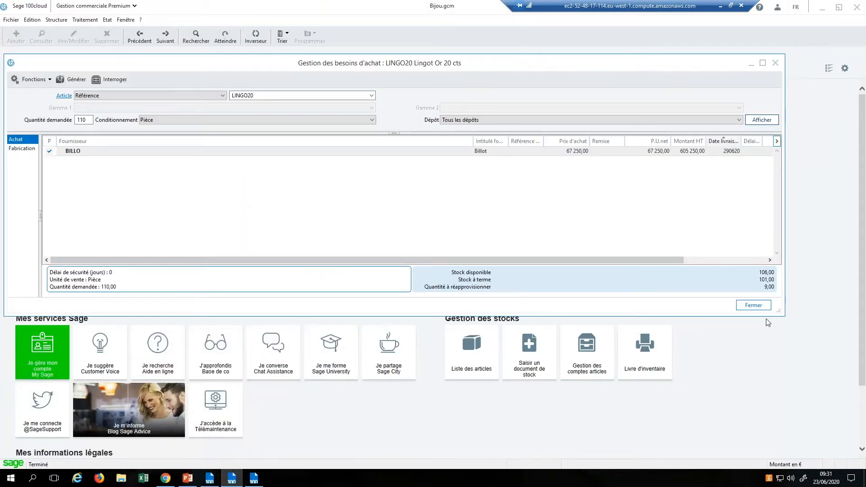
pyautogui.click(753, 306)
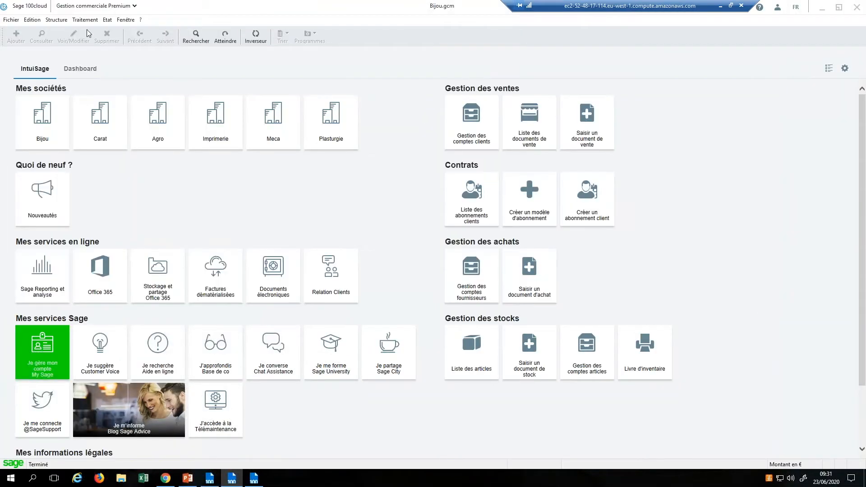
pyautogui.click(94, 22)
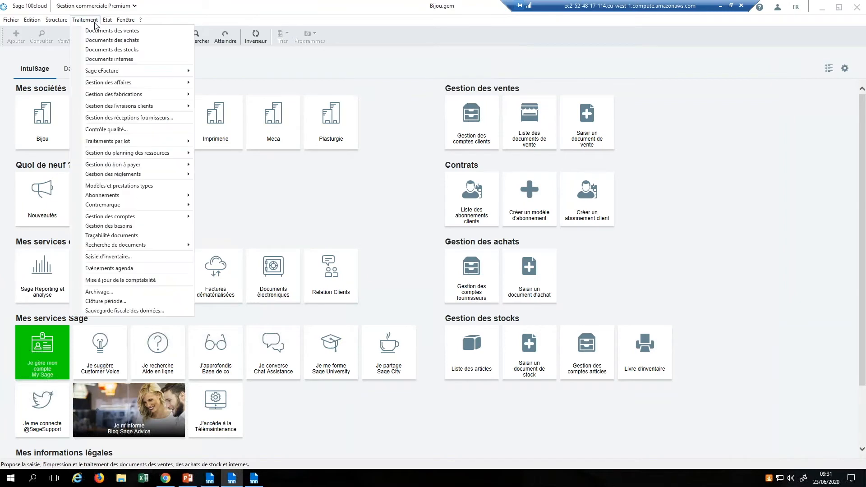
pyautogui.click(102, 58)
pyautogui.click(216, 108)
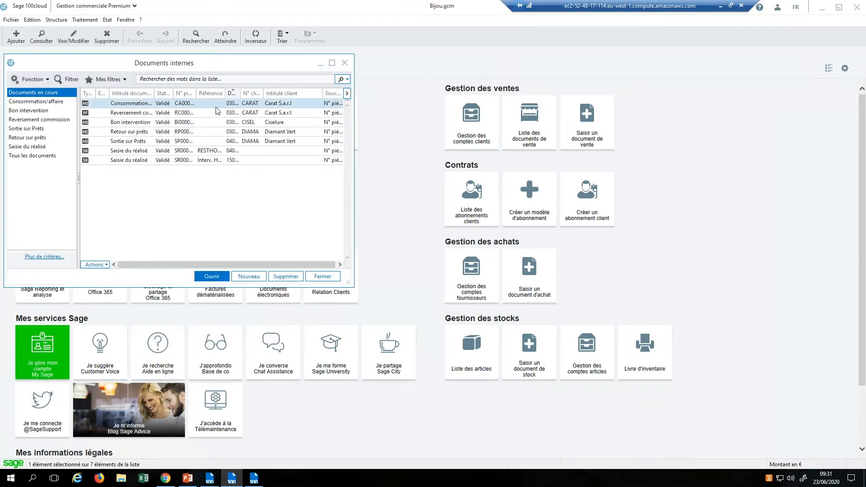
pyautogui.doubleClick(216, 107)
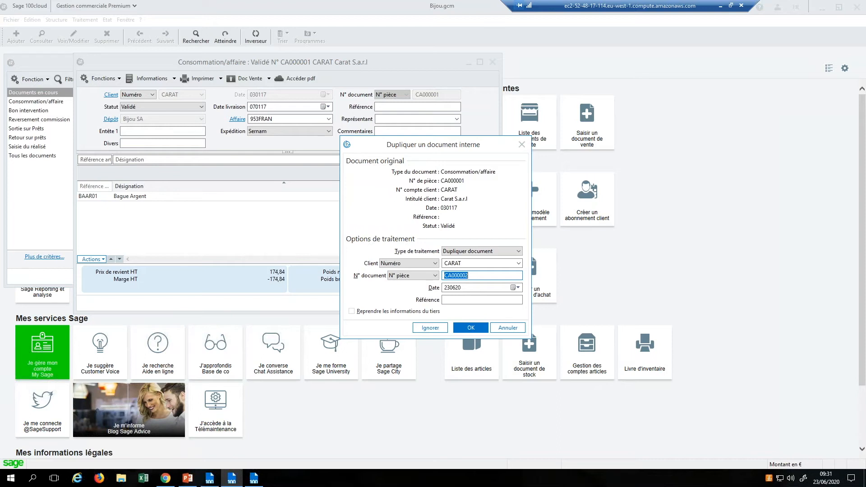
# Step: Abandon CA000001's duplication, then close the document and the internal documents list
pyautogui.click(522, 145)
pyautogui.click(492, 62)
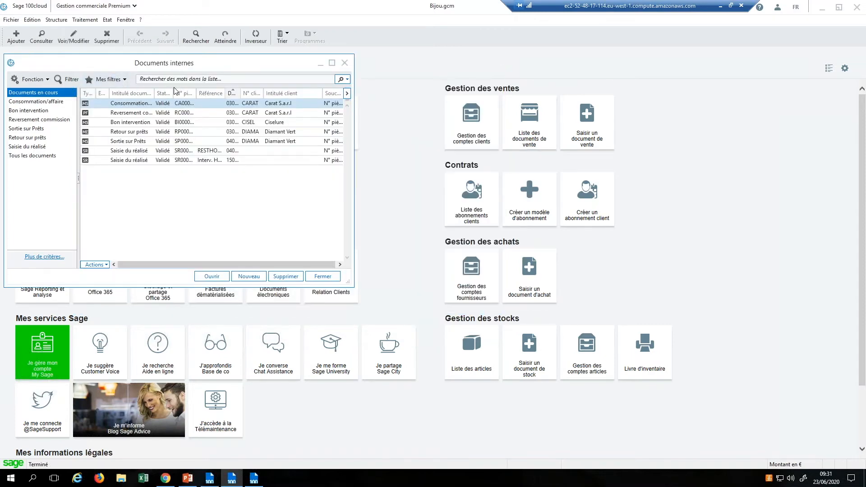
pyautogui.click(344, 63)
pyautogui.click(84, 20)
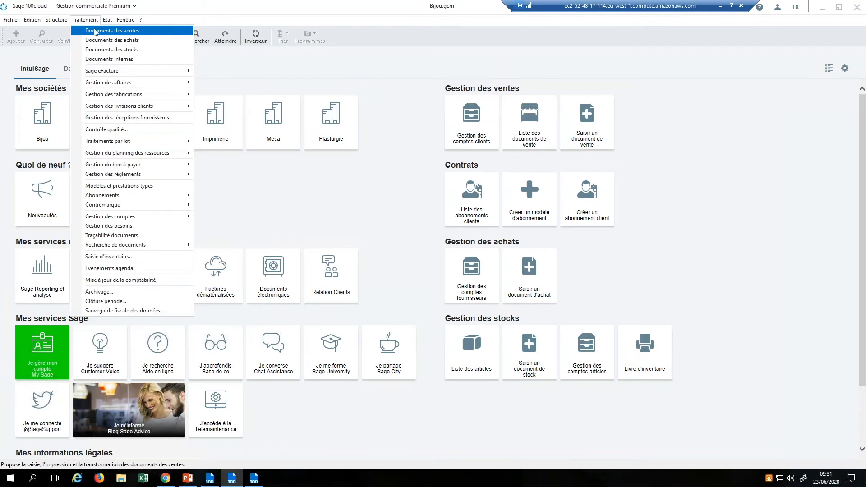
# Step: Open order BC00037 for Carat S.a.r.l from the sales documents list
pyautogui.click(95, 31)
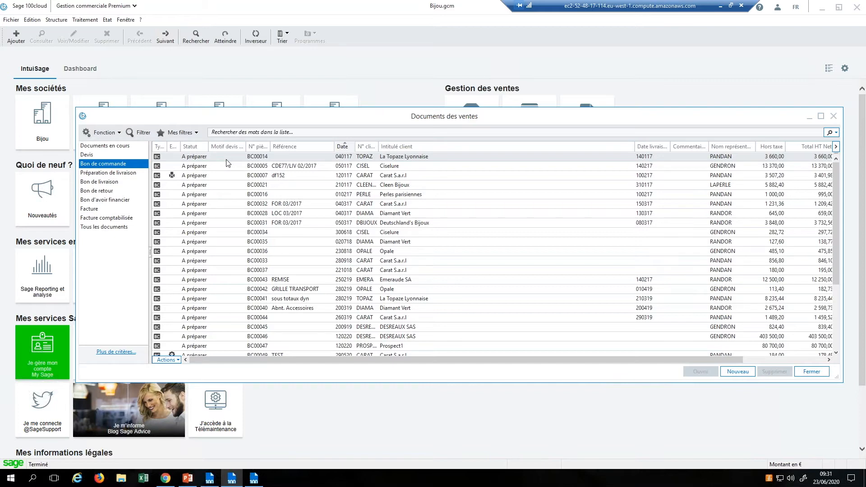
pyautogui.click(240, 272)
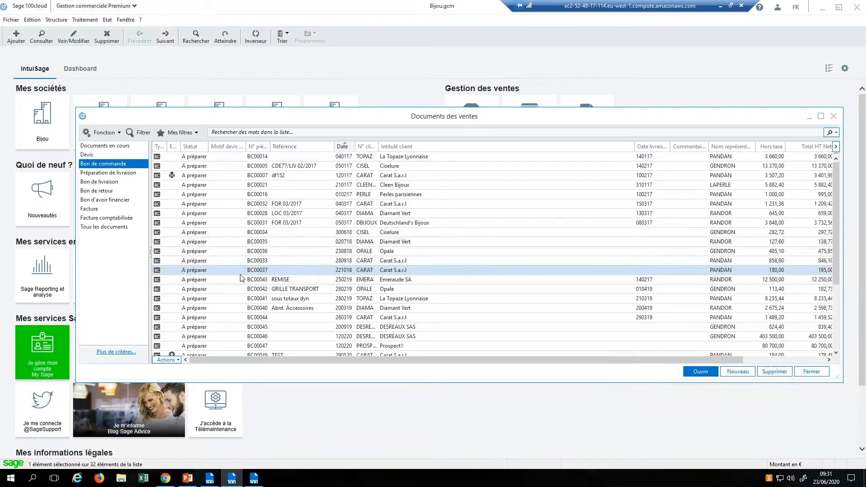
pyautogui.doubleClick(240, 273)
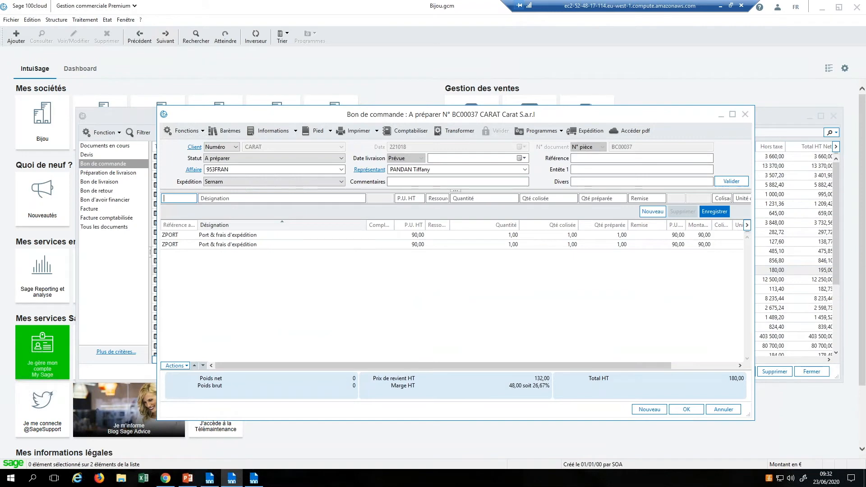
# Step: Try duplicating BC00037 into an Achat Préparation de commande, then cancel and close the order
pyautogui.hotkey('ctrl', 'd')
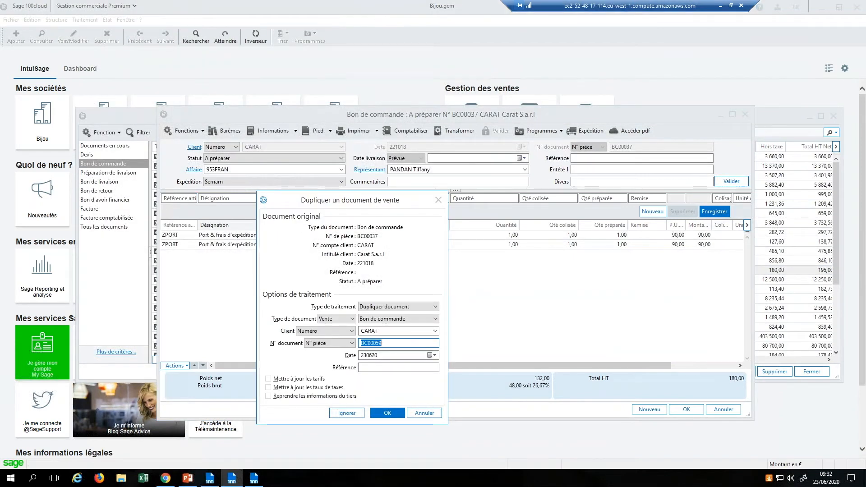
pyautogui.click(341, 322)
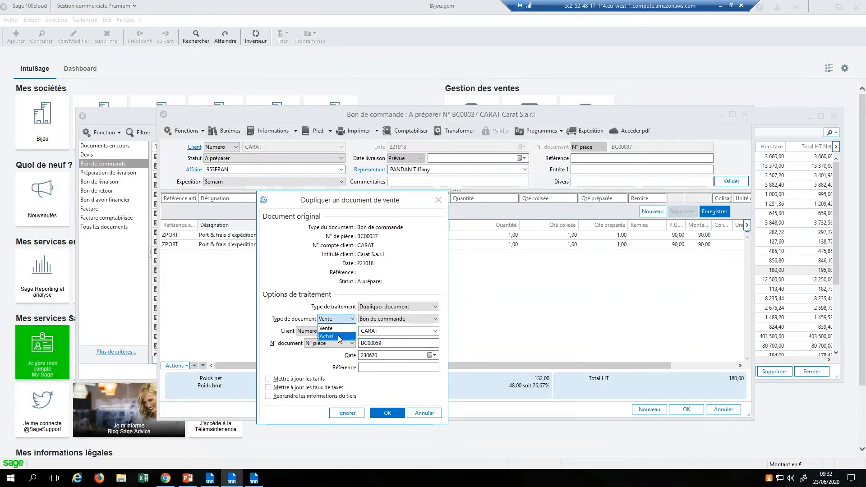
pyautogui.click(340, 337)
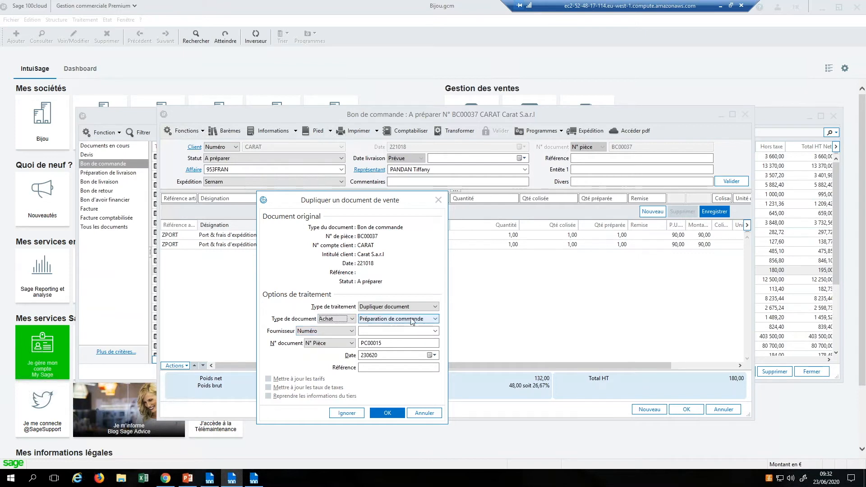
pyautogui.click(412, 319)
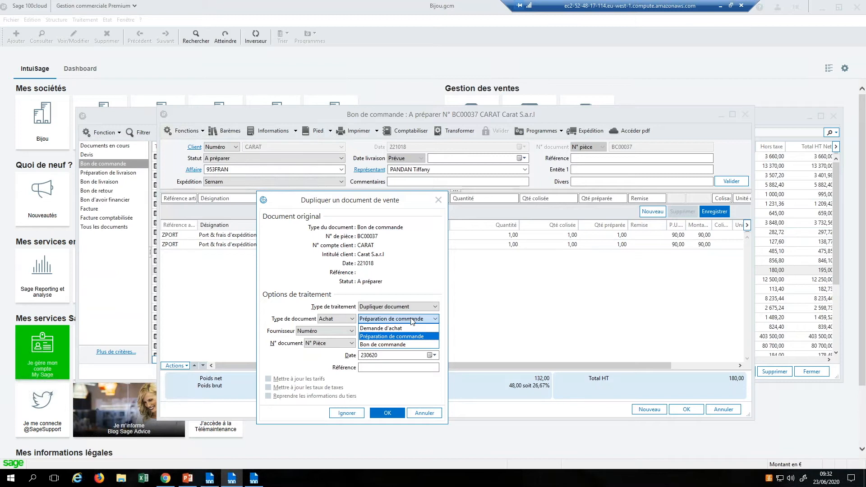
pyautogui.click(425, 416)
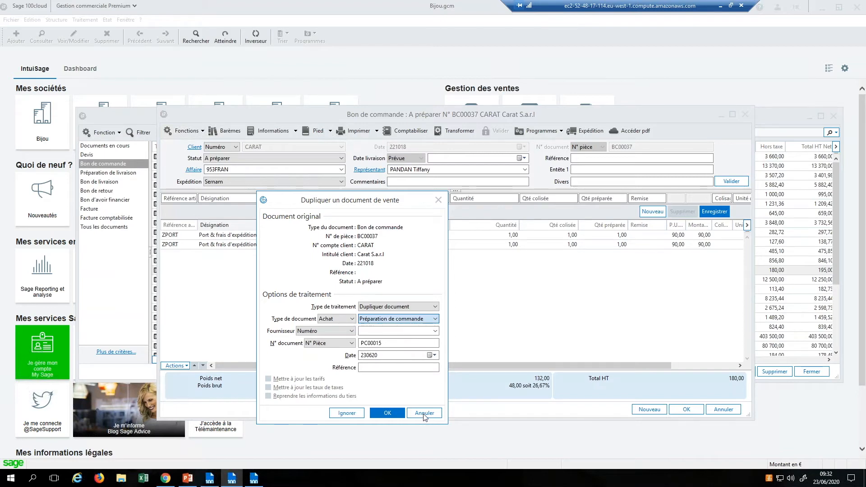
pyautogui.click(424, 417)
pyautogui.click(723, 410)
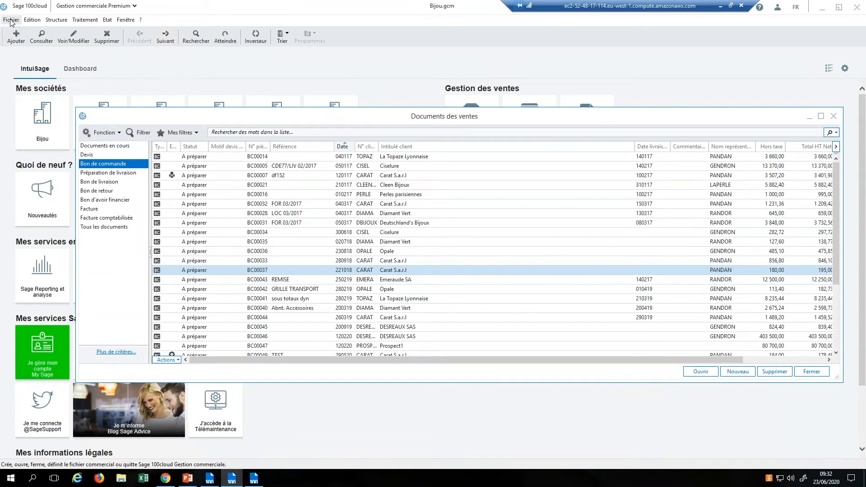
# Step: Lock vendeur1's Prix de vente en saisie field under Protection des zones, then close Utilisateurs
pyautogui.click(10, 20)
pyautogui.moveTo(69, 102)
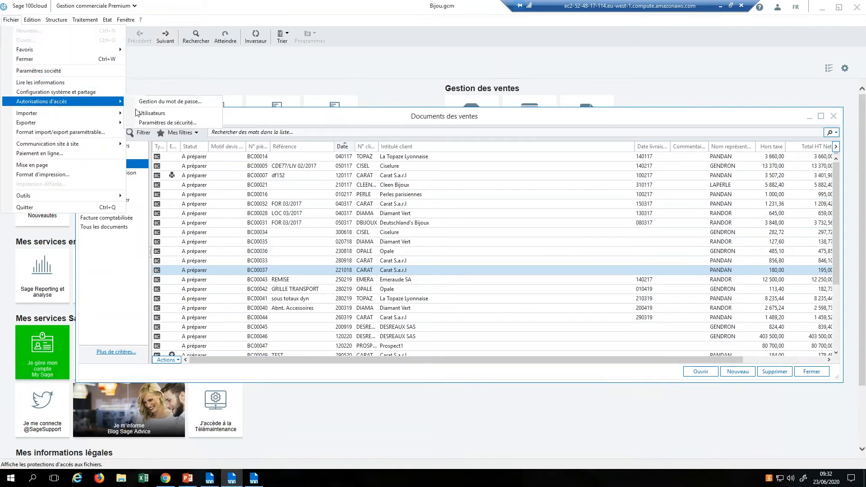
pyautogui.click(148, 113)
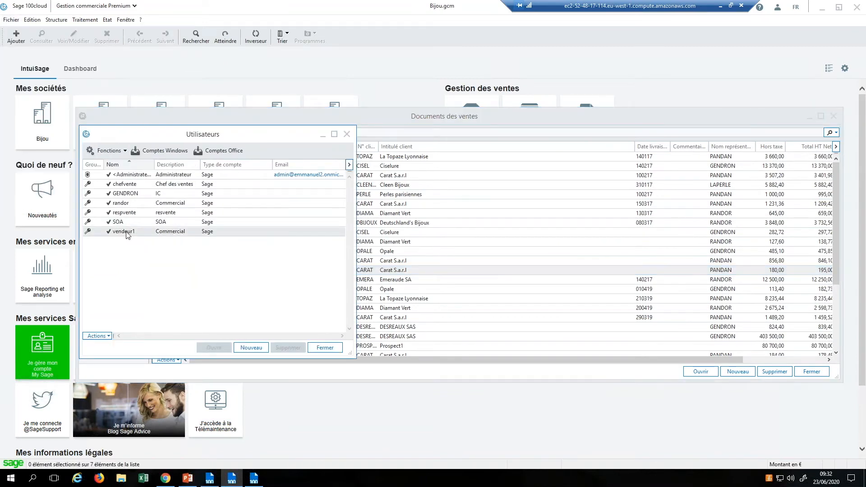
pyautogui.doubleClick(124, 231)
pyautogui.click(121, 26)
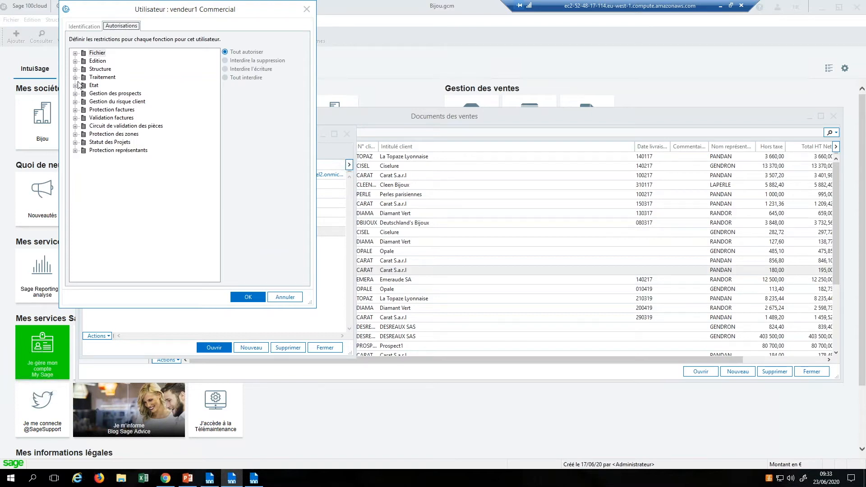
pyautogui.click(75, 134)
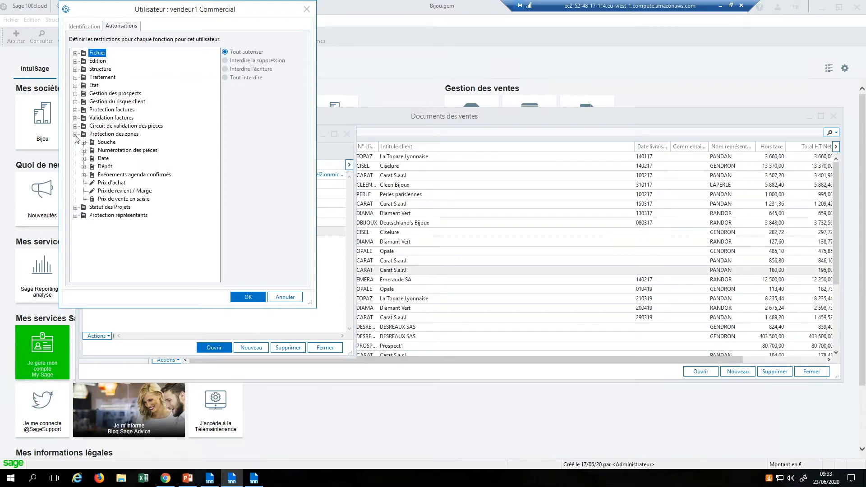
pyautogui.click(126, 201)
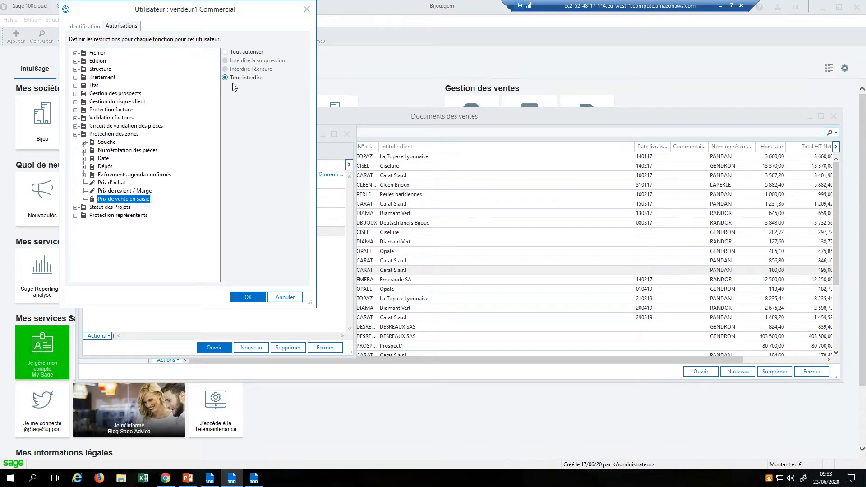
pyautogui.click(286, 298)
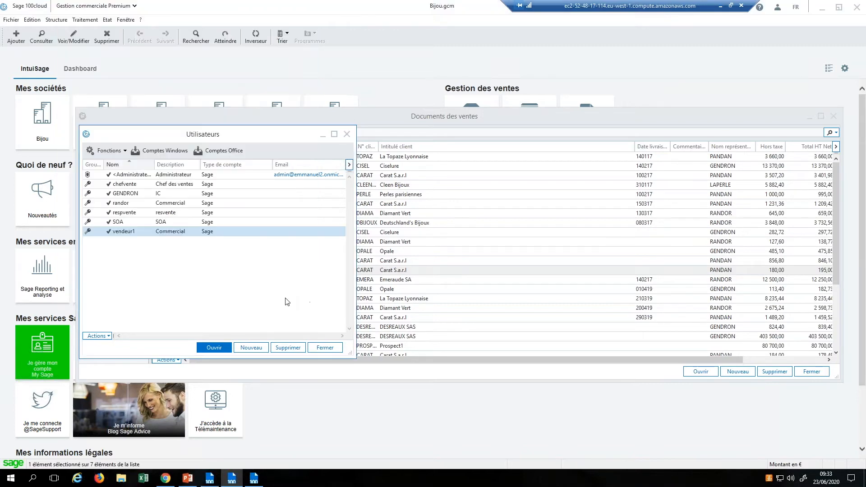
pyautogui.click(328, 350)
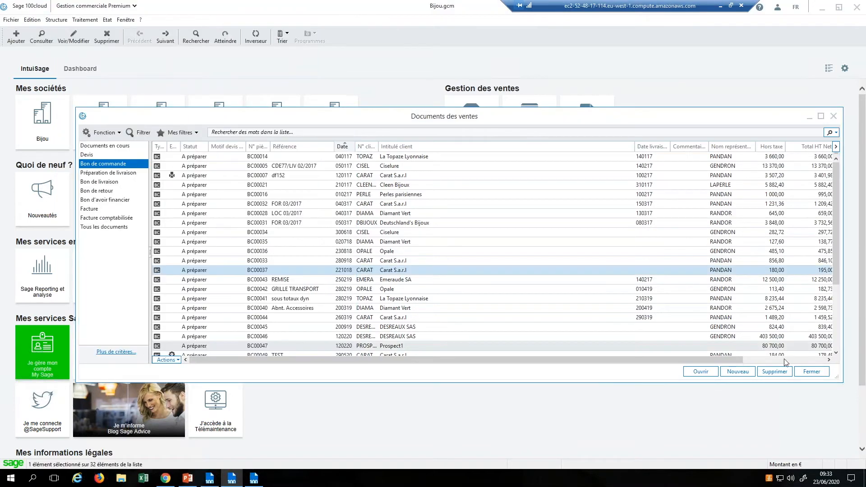
# Step: Close the sales documents, log out, and open the Bijou company login
pyautogui.click(806, 371)
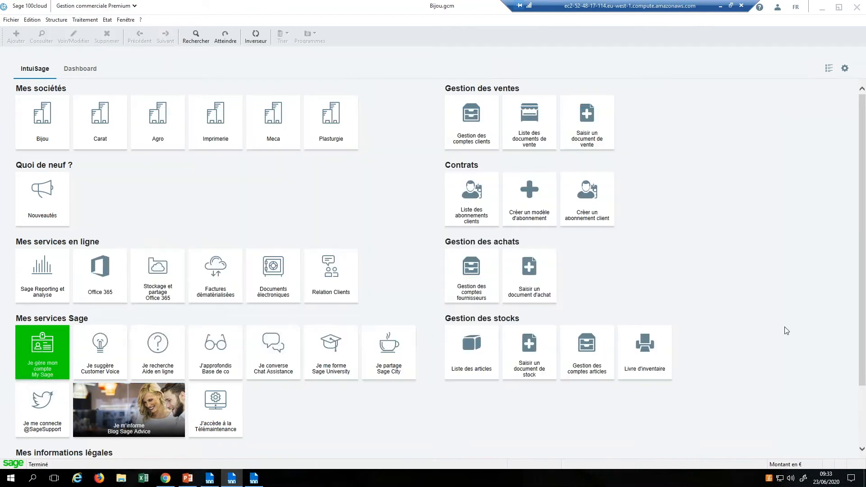
pyautogui.click(778, 7)
pyautogui.click(790, 49)
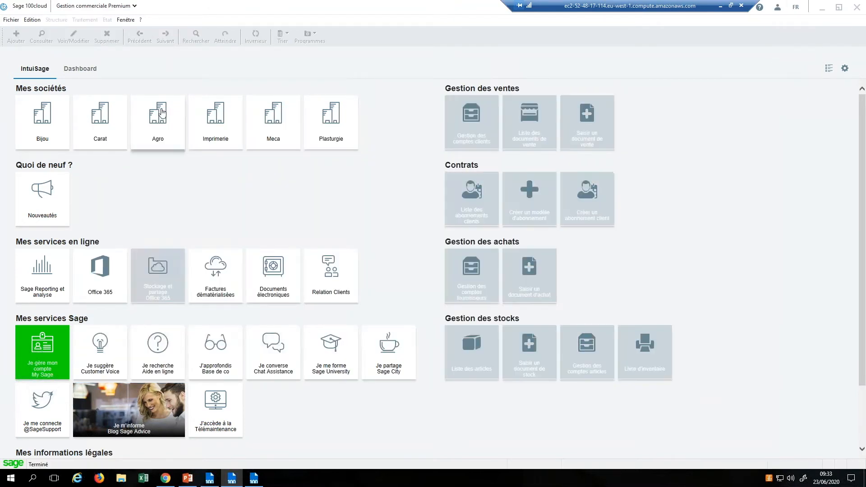
pyautogui.click(41, 133)
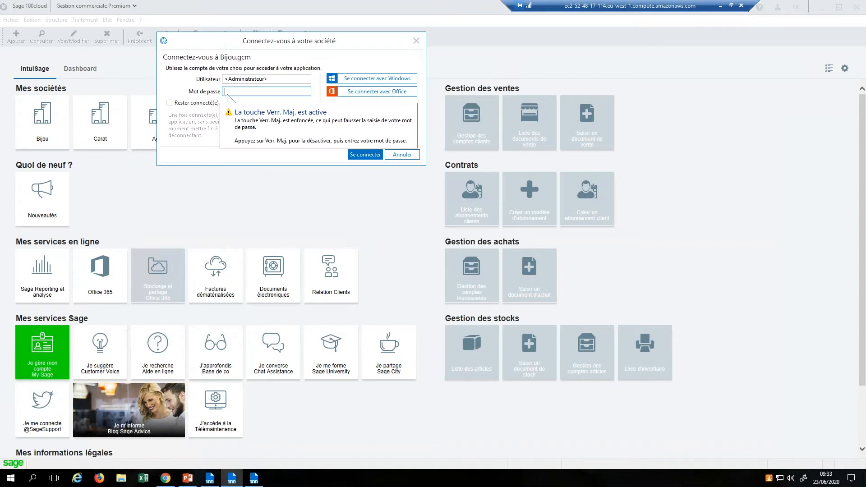
# Step: Sign in to Bijou as vendeur1, retrying after an incorrect login error
pyautogui.moveTo(290, 79); pyautogui.dragTo(189, 78)
pyautogui.write('VEN')
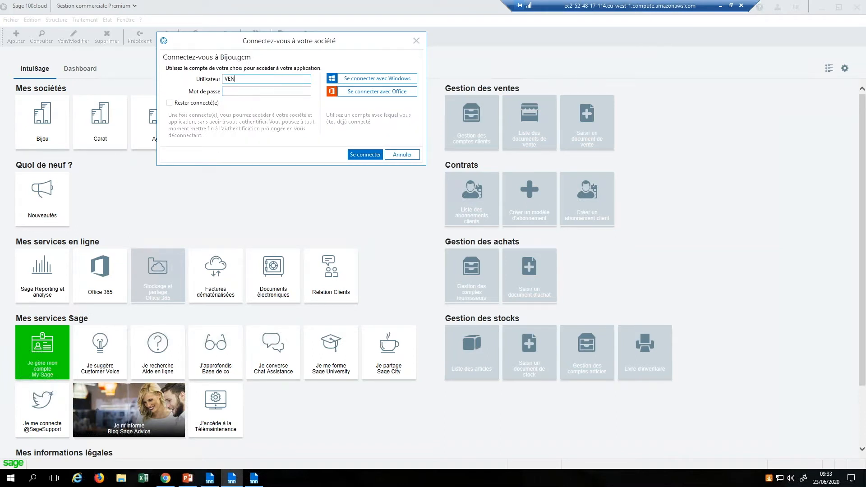
pyautogui.write('DEUR&')
pyautogui.press('Return')
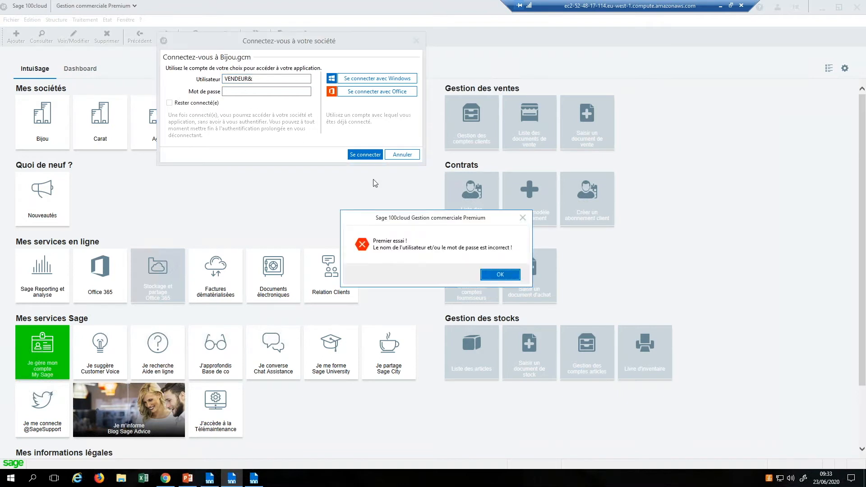
pyautogui.click(500, 275)
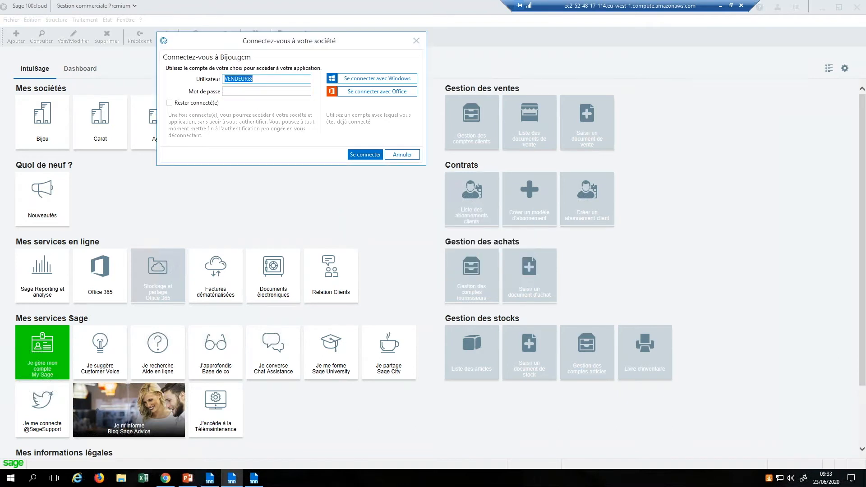
pyautogui.write('vendeur1')
pyautogui.press('Return')
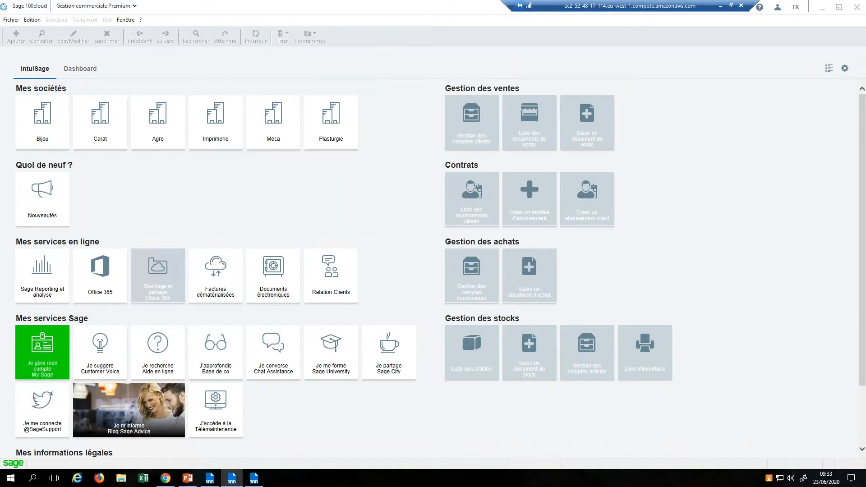
# Step: Create a new sales invoice (Facture) for client Cristaux liquides
pyautogui.click(94, 21)
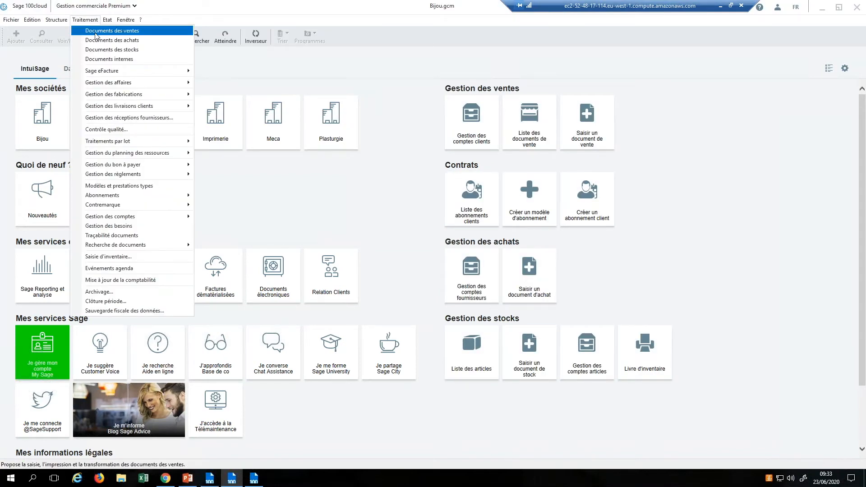
pyautogui.click(112, 30)
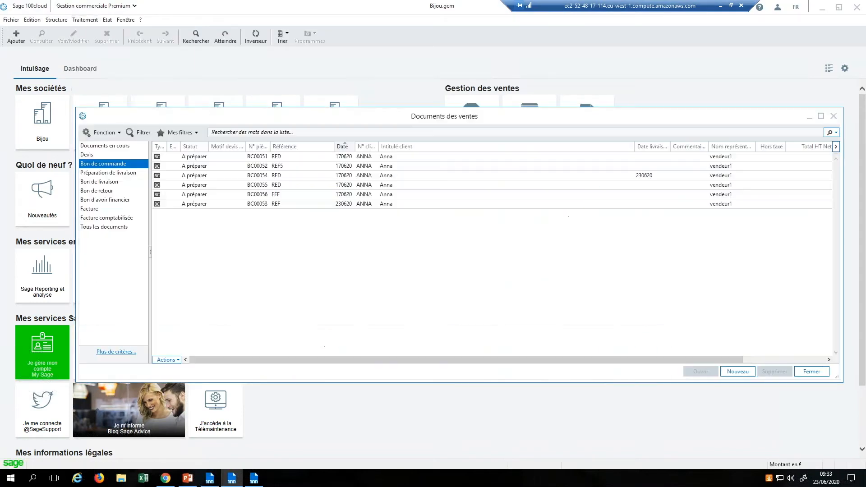
pyautogui.click(112, 210)
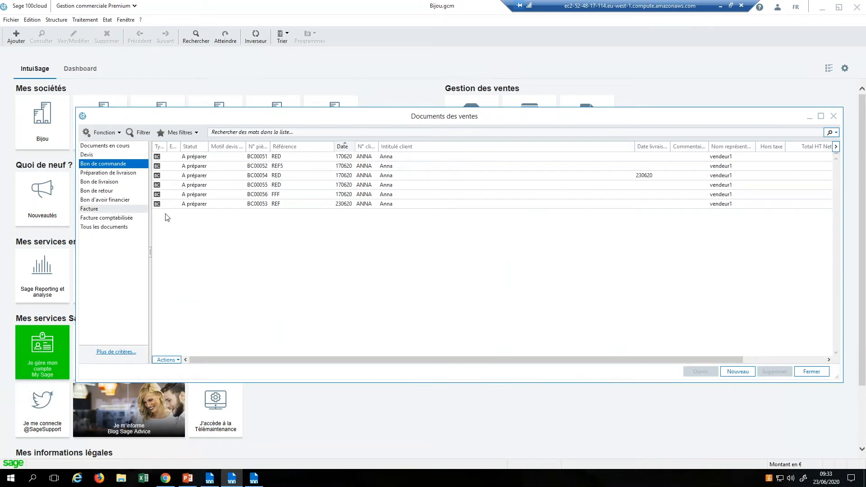
pyautogui.click(743, 373)
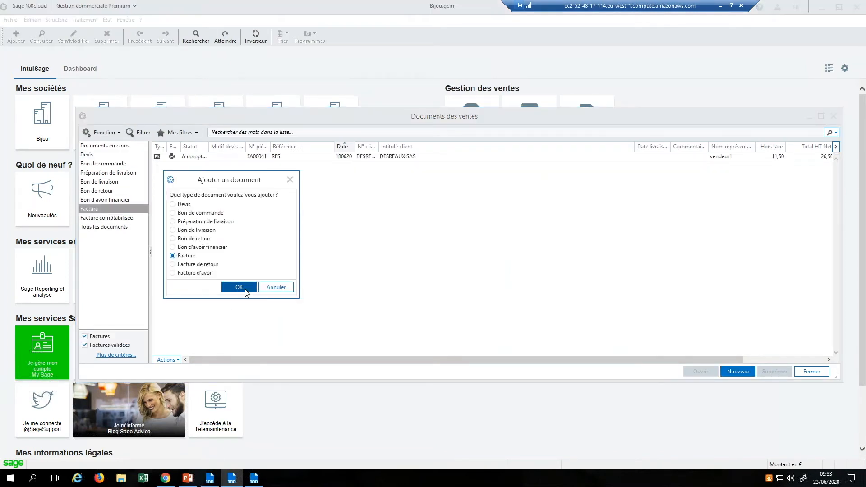
pyautogui.click(239, 288)
pyautogui.click(342, 147)
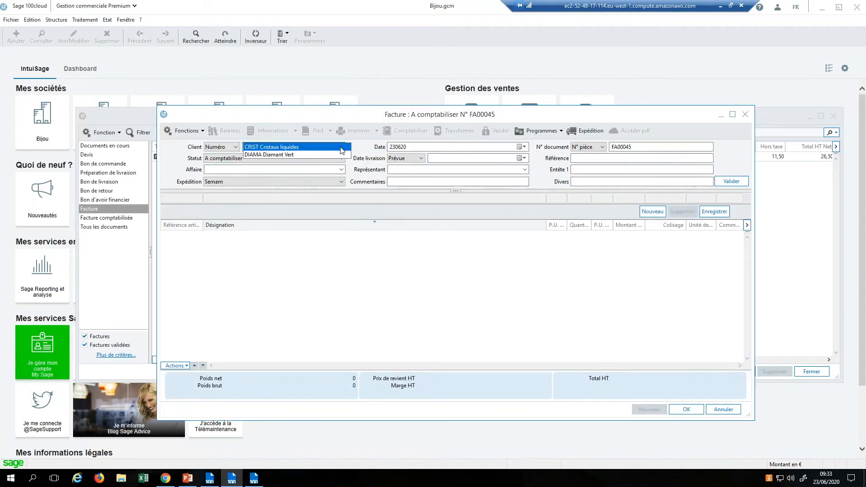
pyautogui.click(341, 147)
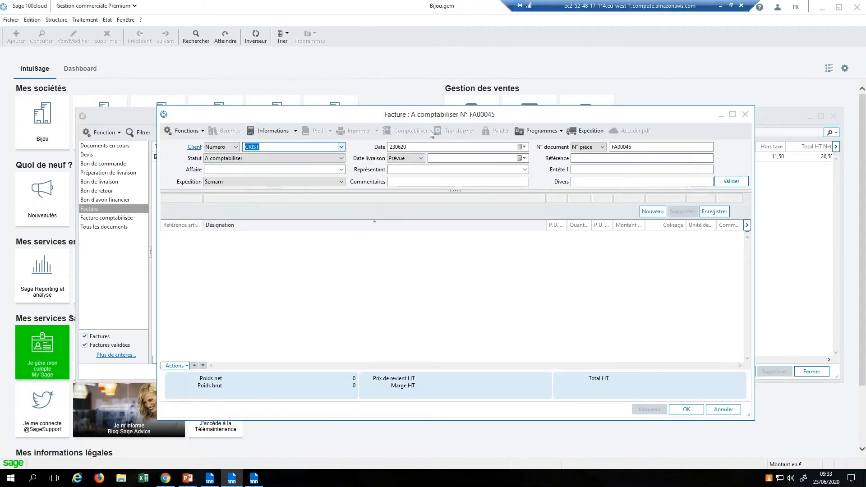
# Step: Give the invoice reference gggg and add the Bague Argent item BAAR01 on line one
pyautogui.click(616, 157)
pyautogui.write('gggg')
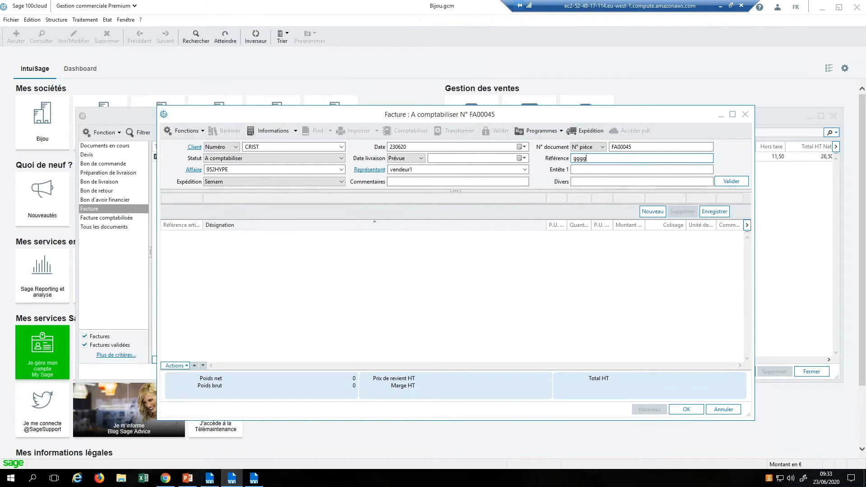
pyautogui.click(731, 181)
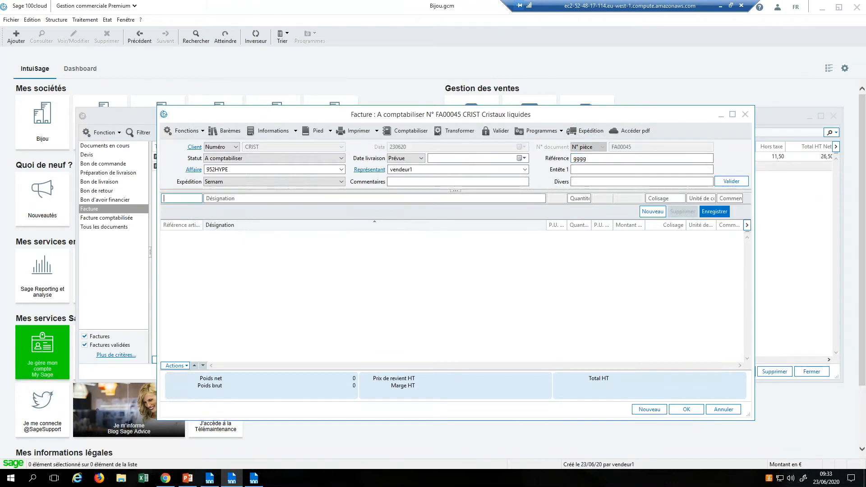
pyautogui.press('Tab')
pyautogui.doubleClick(263, 140)
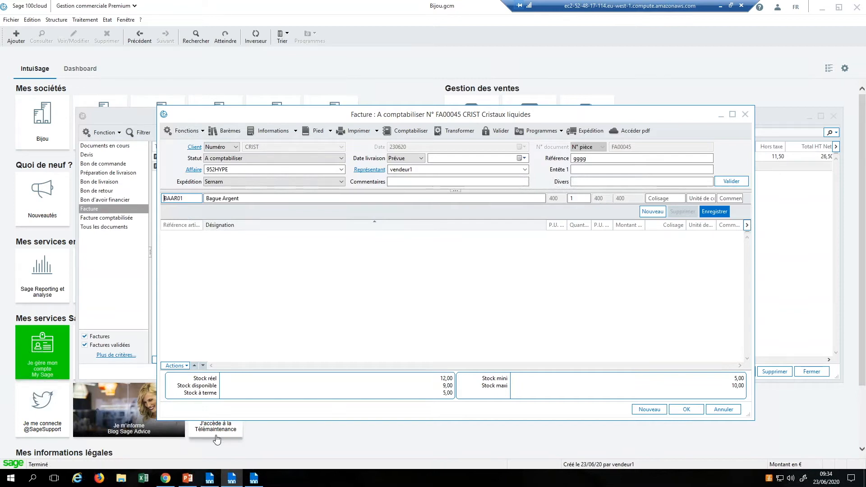
pyautogui.click(187, 479)
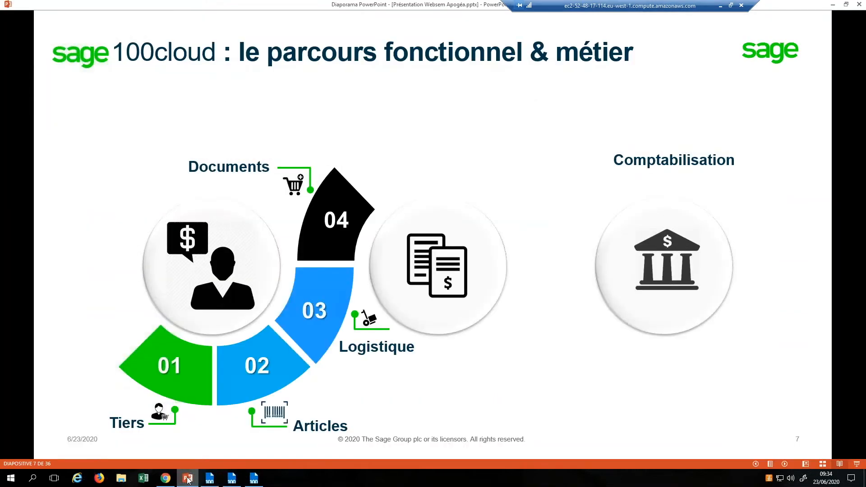
# Step: Step through slide 7's animations until 05 Optimisations O365 appears, then return to Sage
pyautogui.press('Left')
pyautogui.press('Left')
pyautogui.press('Right')
pyautogui.press('Right')
pyautogui.press('Right')
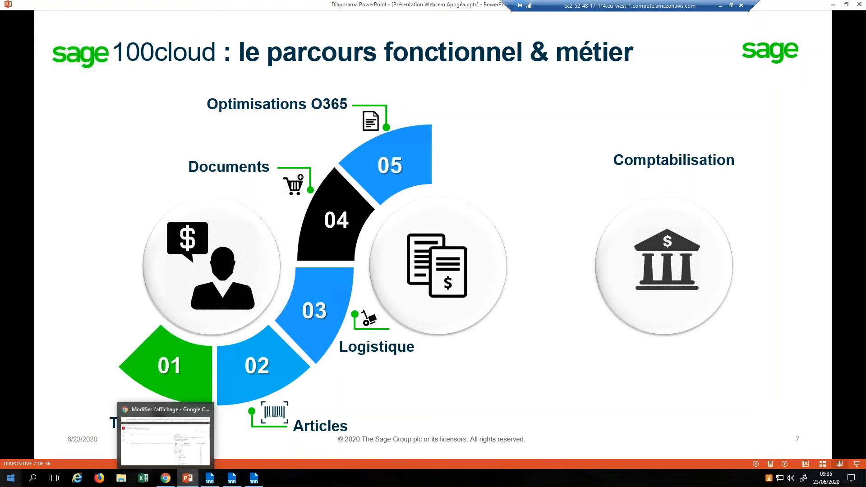
pyautogui.click(261, 480)
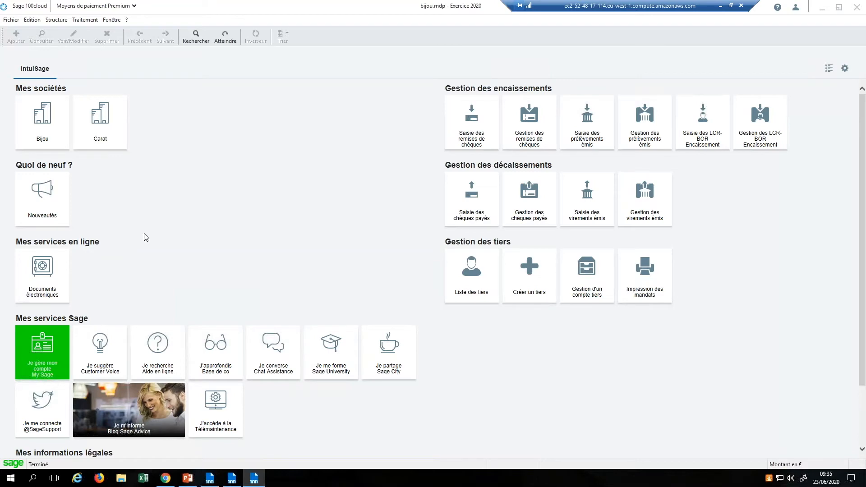
# Step: Save the Cristaux liquides invoice, close the sales documents, and open Paramètres société's agenda settings
pyautogui.click(232, 479)
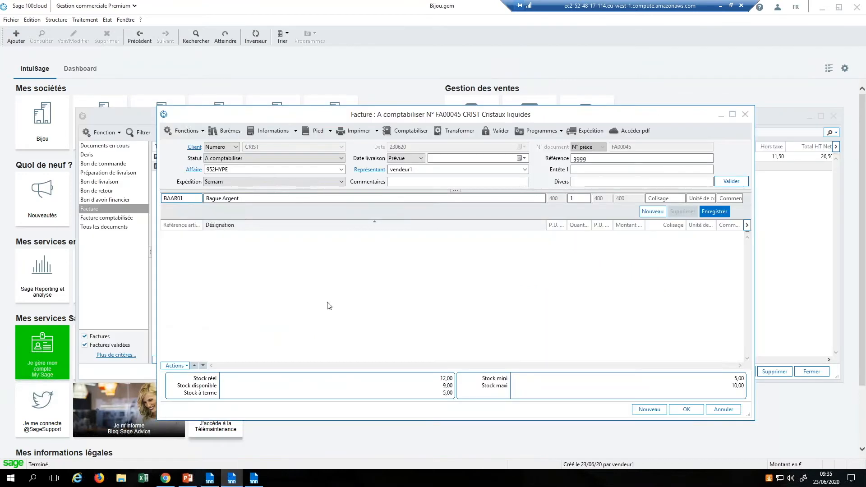
pyautogui.click(799, 372)
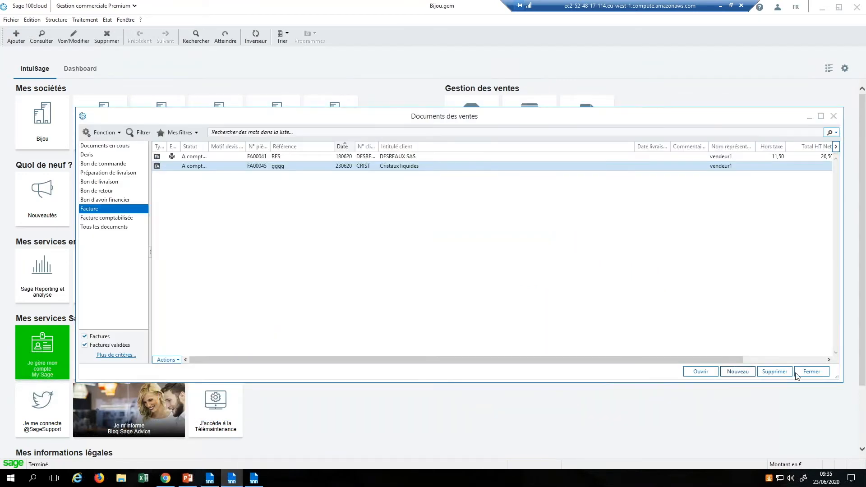
pyautogui.click(808, 371)
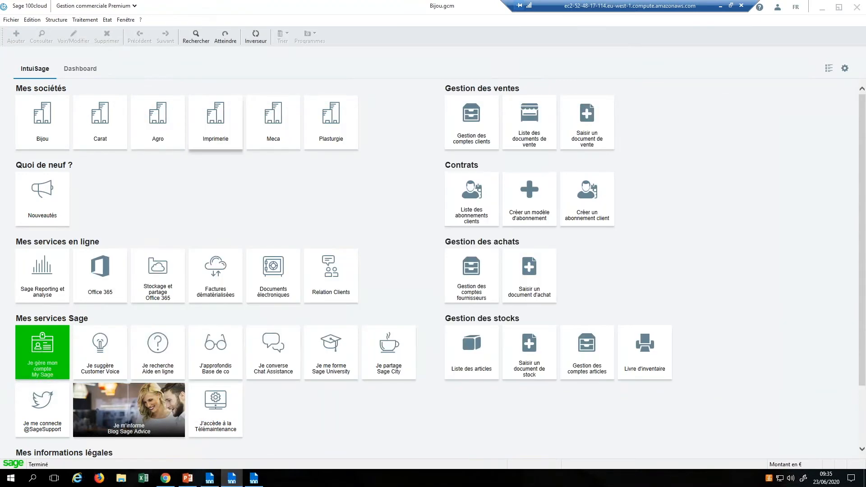
pyautogui.click(9, 22)
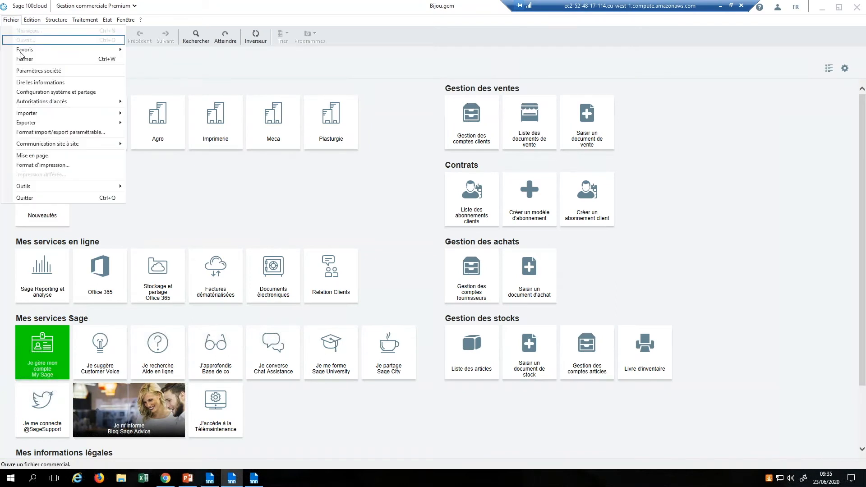
pyautogui.click(38, 71)
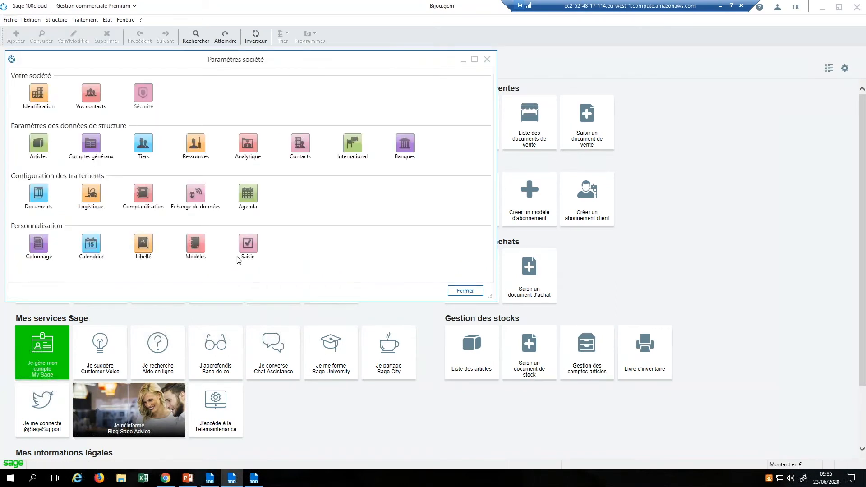
pyautogui.click(248, 195)
# Step: Review agenda event types Evt Ressource Personnel and Rendez-vous Clients (Bureau, Déjeuner, Sur stand salon), then confirm
pyautogui.click(32, 99)
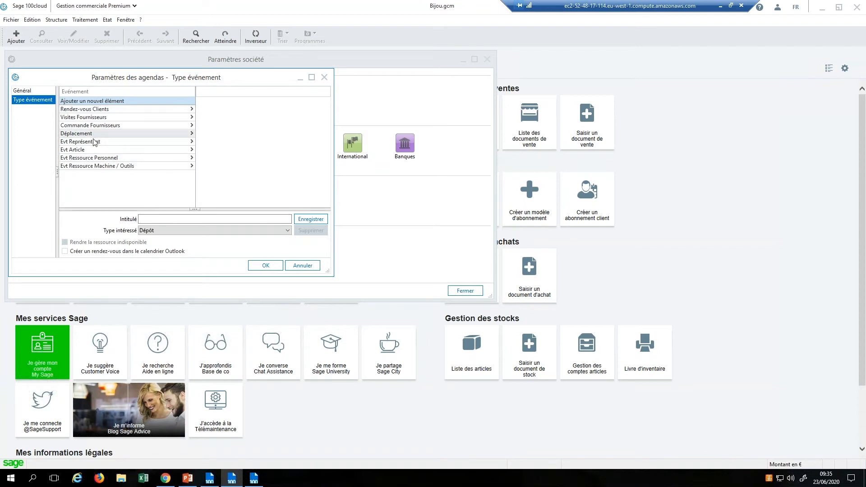
pyautogui.click(94, 158)
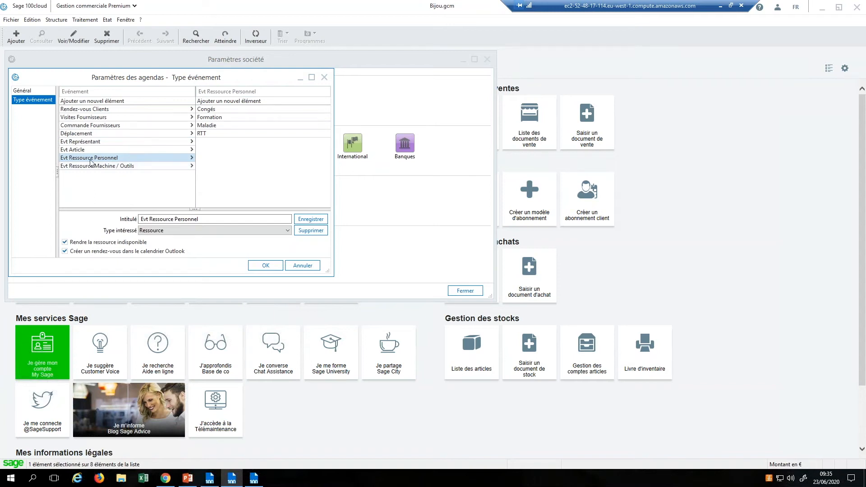
pyautogui.click(85, 111)
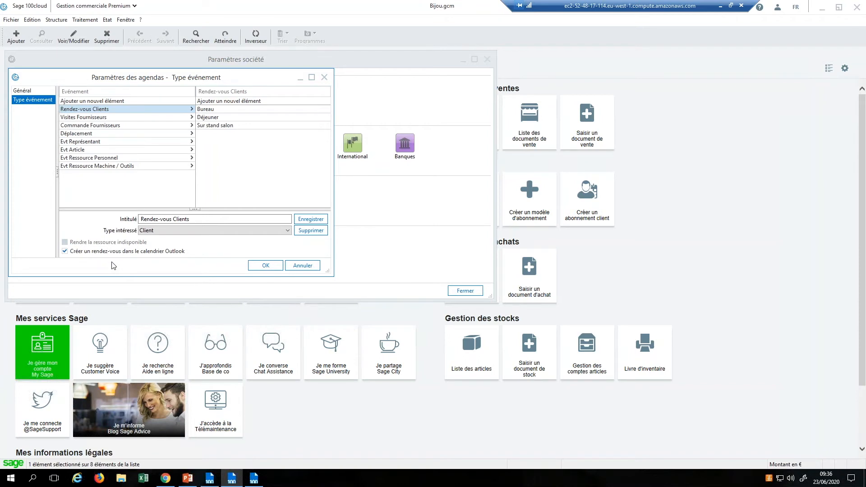
pyautogui.click(265, 266)
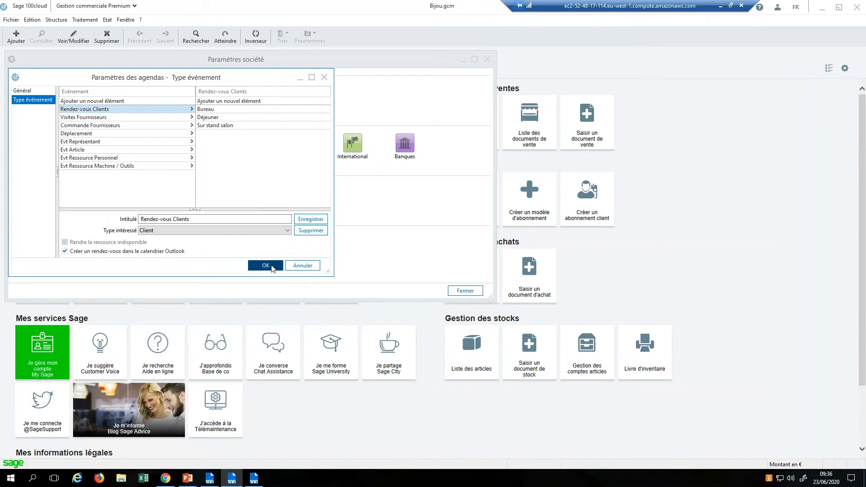
pyautogui.click(66, 21)
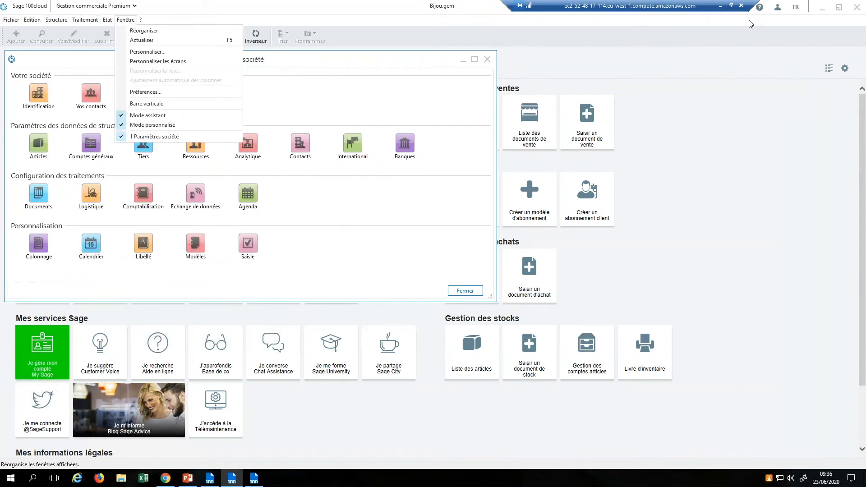
# Step: Log out and sign back into Bijou as Administrateur
pyautogui.click(776, 14)
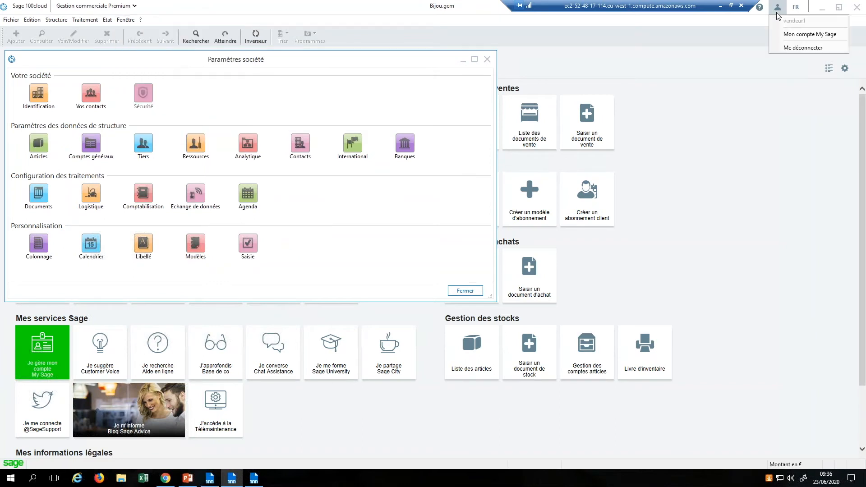
pyautogui.click(788, 48)
pyautogui.click(45, 121)
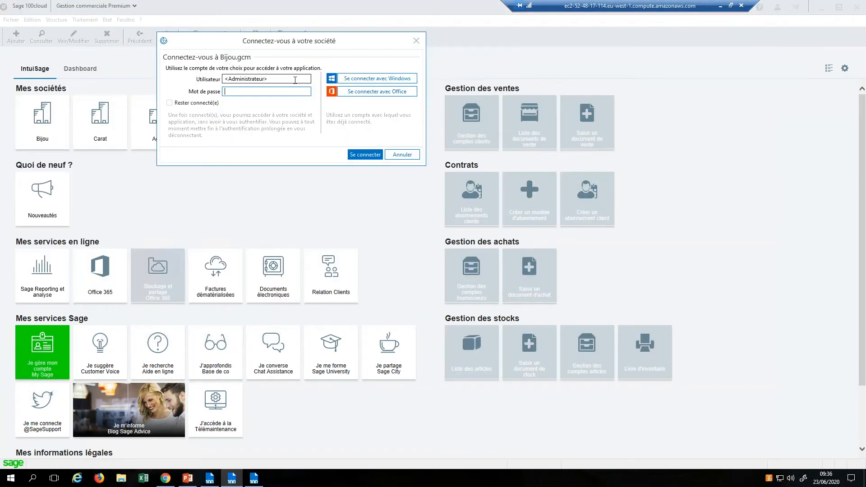
pyautogui.click(357, 155)
# Step: Open client DESREAUX SAS's agenda, showing a Rendez-vous Clients Bureau event dated 180620
pyautogui.click(85, 19)
pyautogui.moveTo(62, 21)
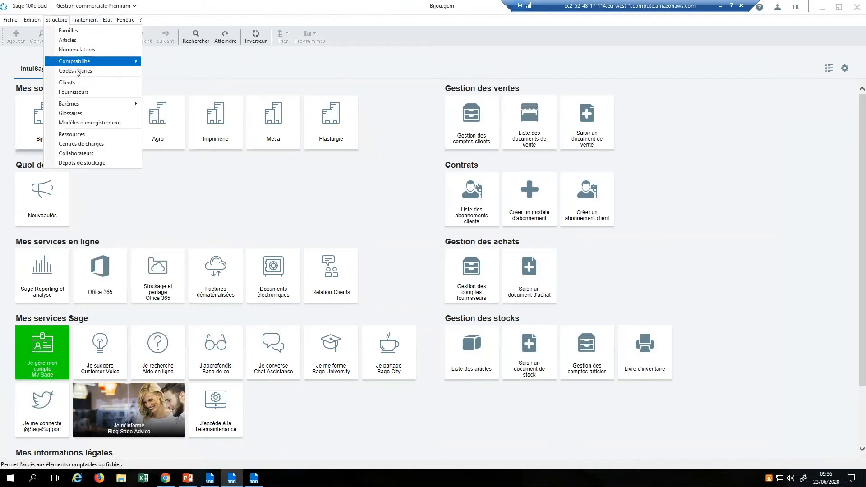
pyautogui.click(67, 82)
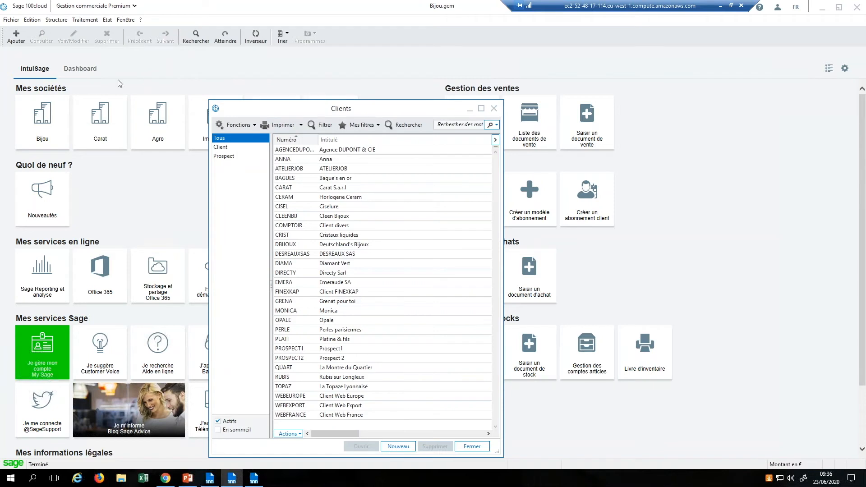
pyautogui.doubleClick(334, 253)
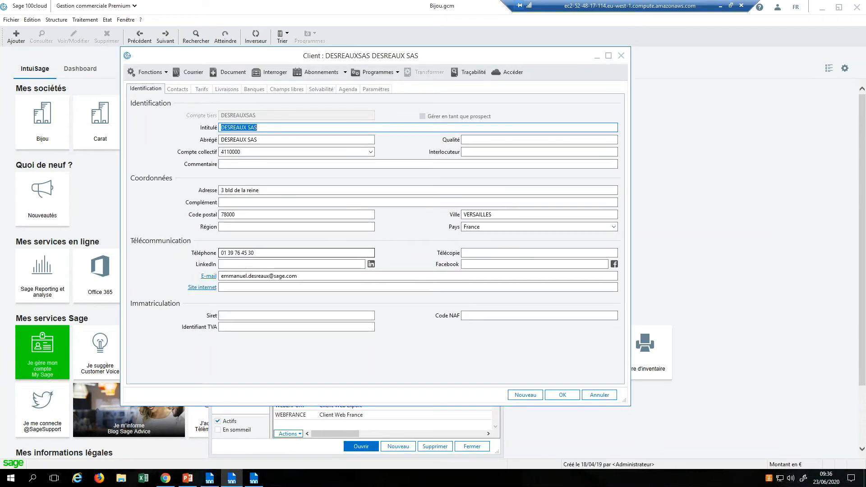
pyautogui.click(348, 90)
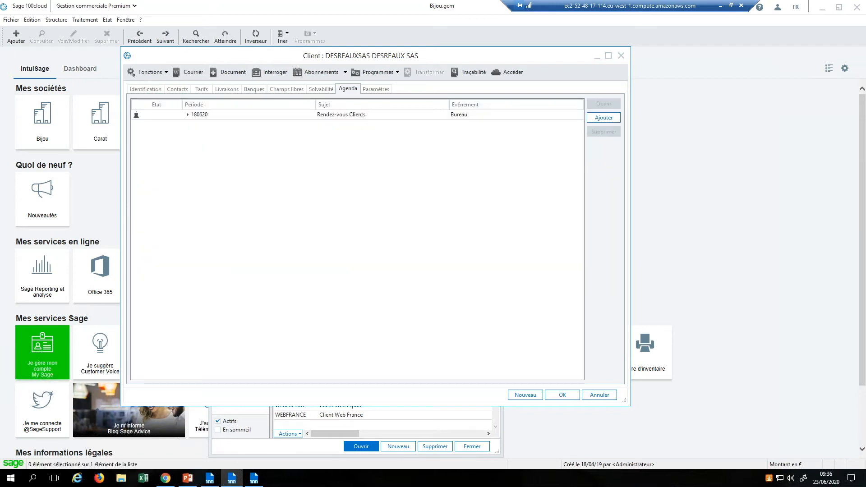
# Step: Add a new client agenda event with period 'Le' dated 25/06/2020
pyautogui.click(604, 118)
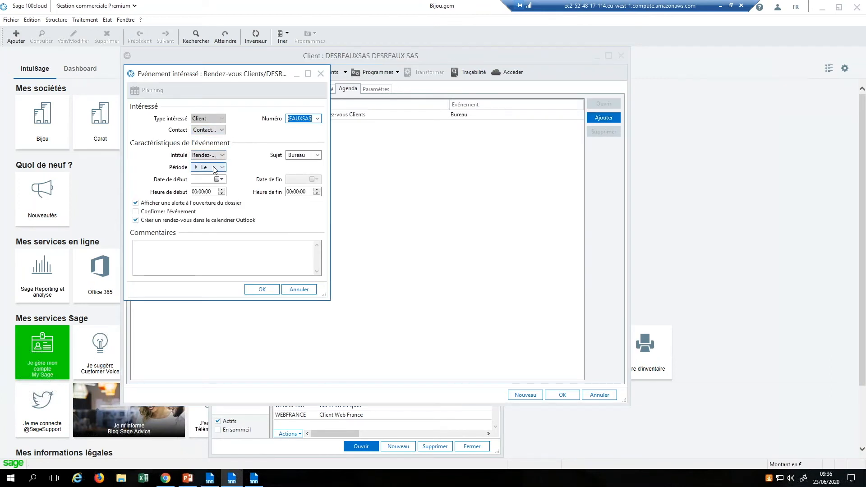
pyautogui.click(214, 168)
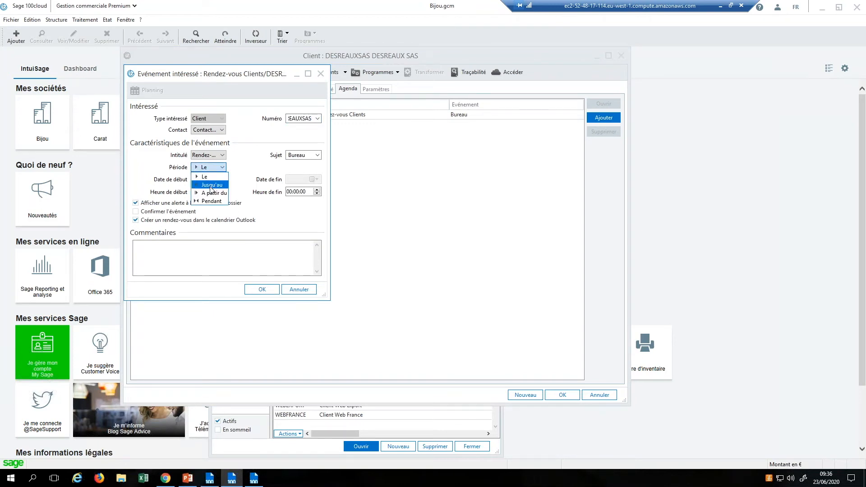
pyautogui.click(208, 180)
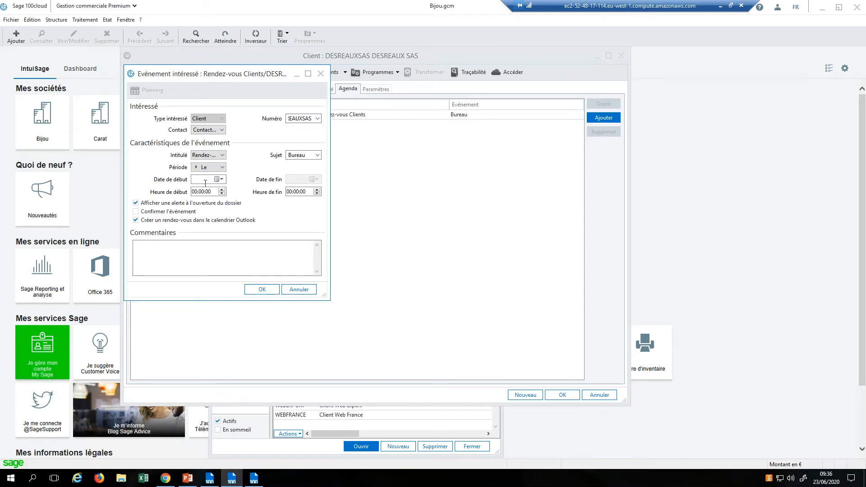
pyautogui.click(221, 180)
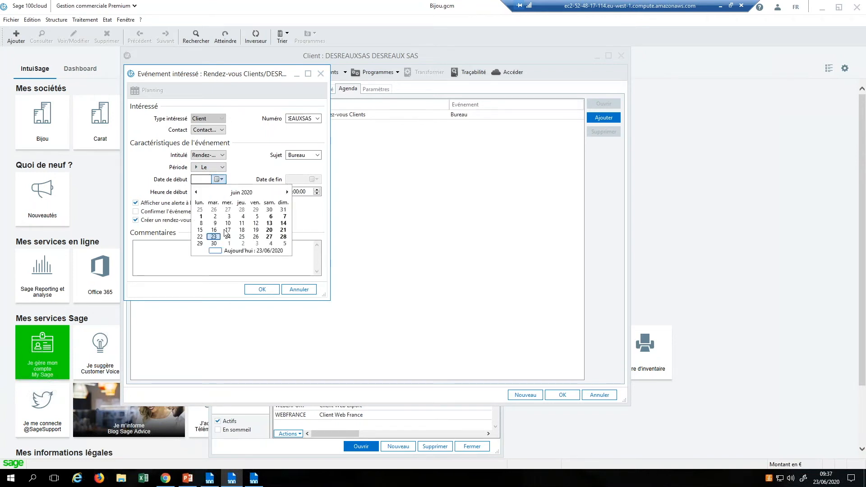
pyautogui.click(242, 239)
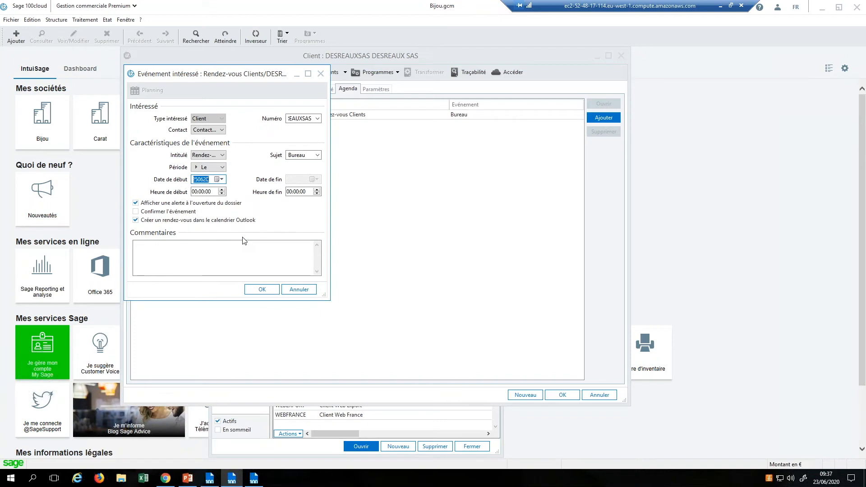
# Step: Comment the event 'negociation prix', set its start hour to 09:00, and save it
pyautogui.click(217, 248)
pyautogui.write('negociat')
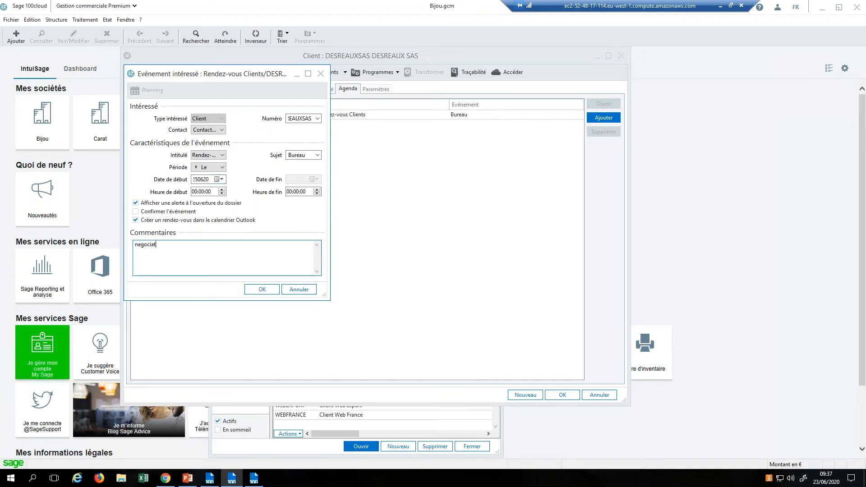
pyautogui.write('ion prix')
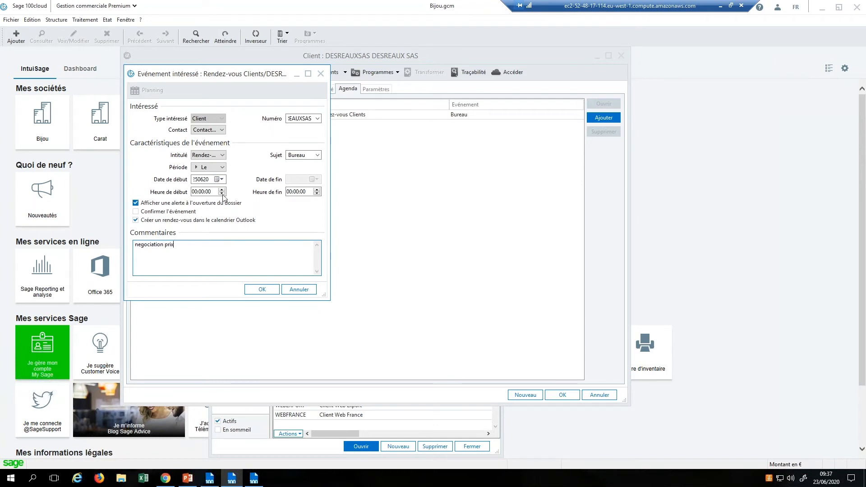
pyautogui.click(196, 193)
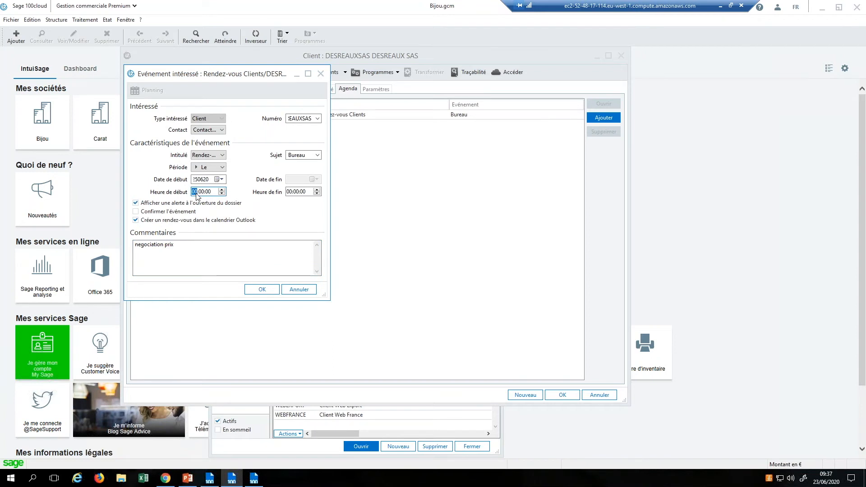
pyautogui.write('09')
pyautogui.click(267, 291)
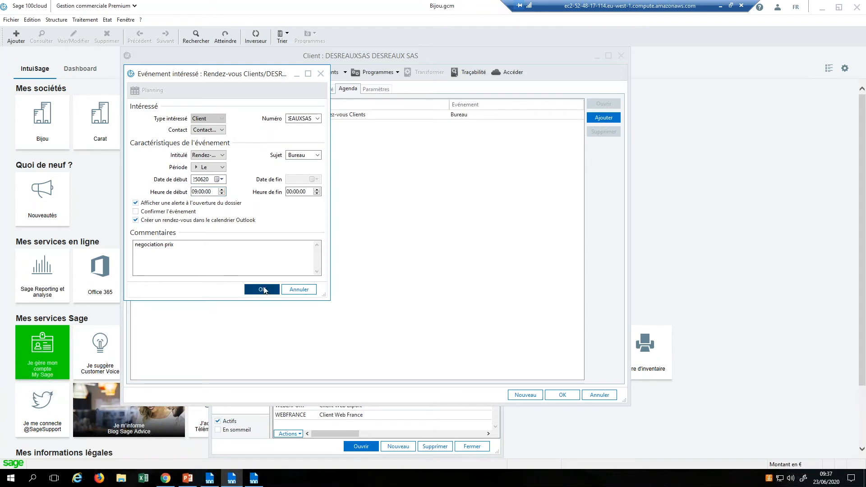
pyautogui.click(264, 290)
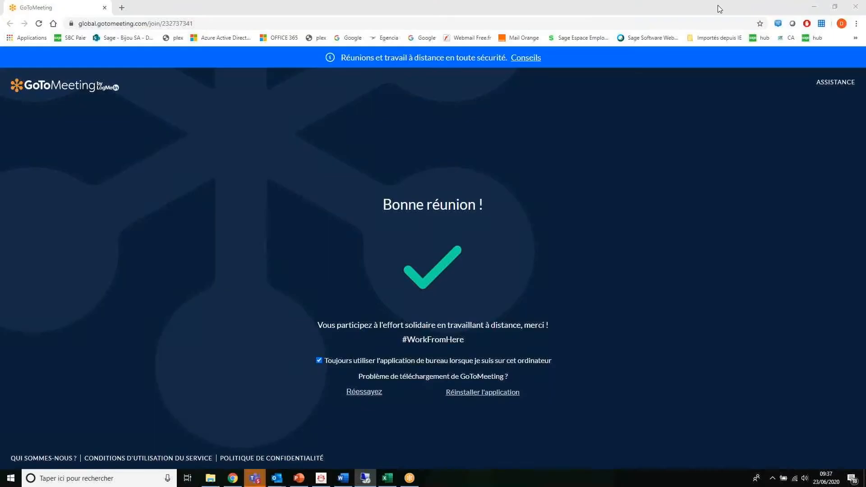
pyautogui.click(732, 7)
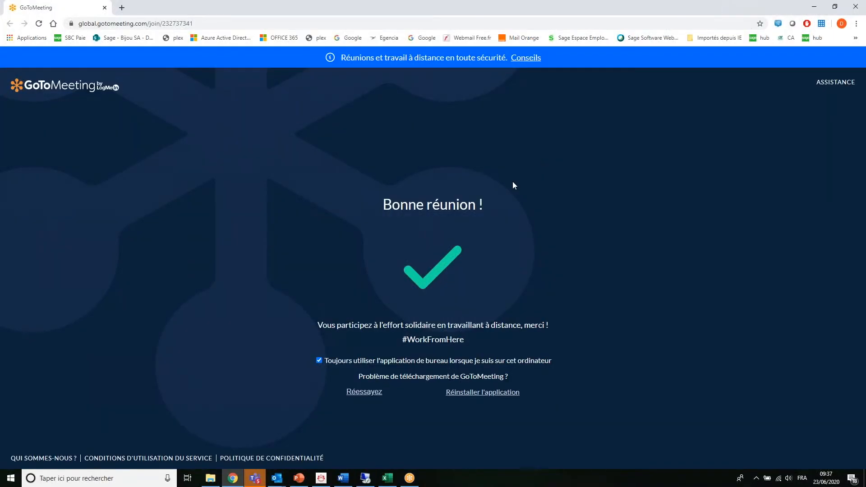
# Step: Close the leftover Web démo meeting window in Outlook
pyautogui.click(279, 482)
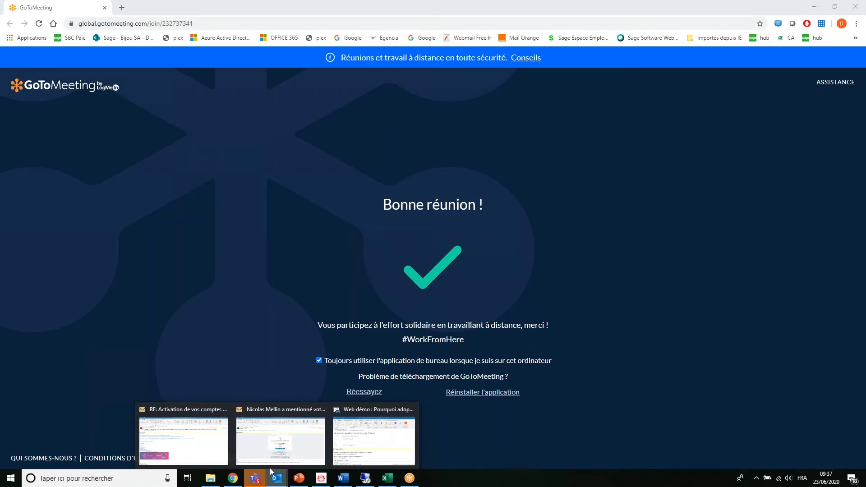
pyautogui.moveTo(246, 473)
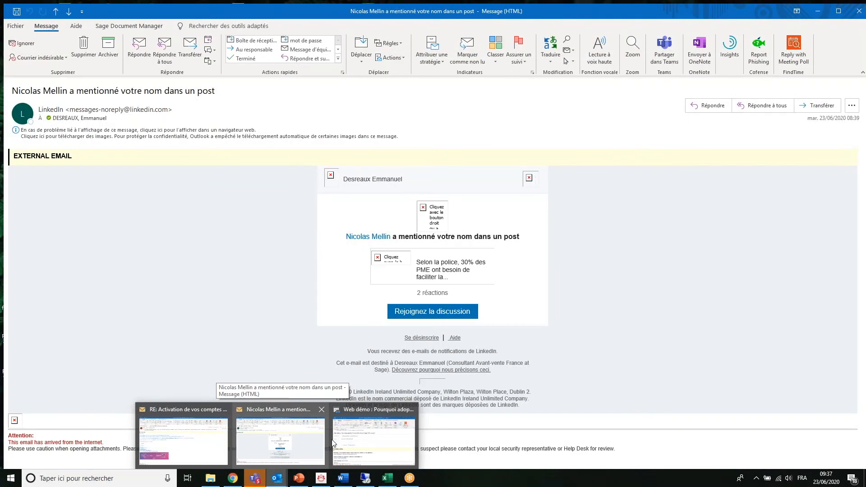
pyautogui.moveTo(351, 443)
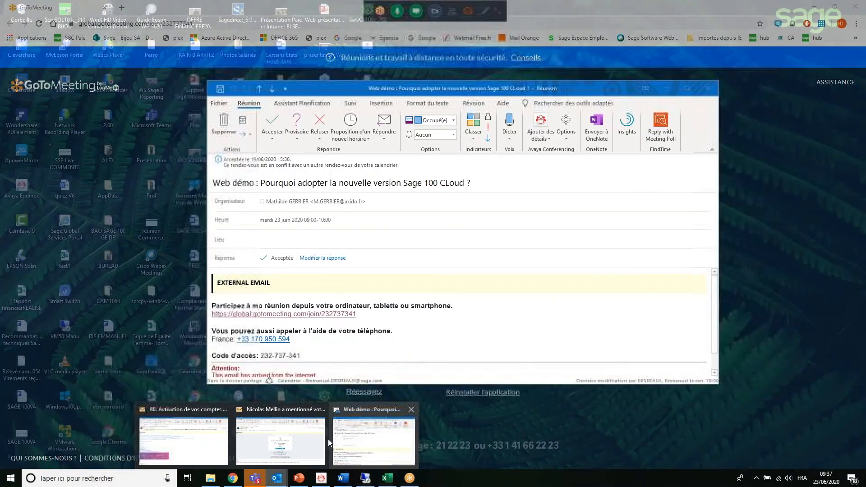
pyautogui.click(331, 440)
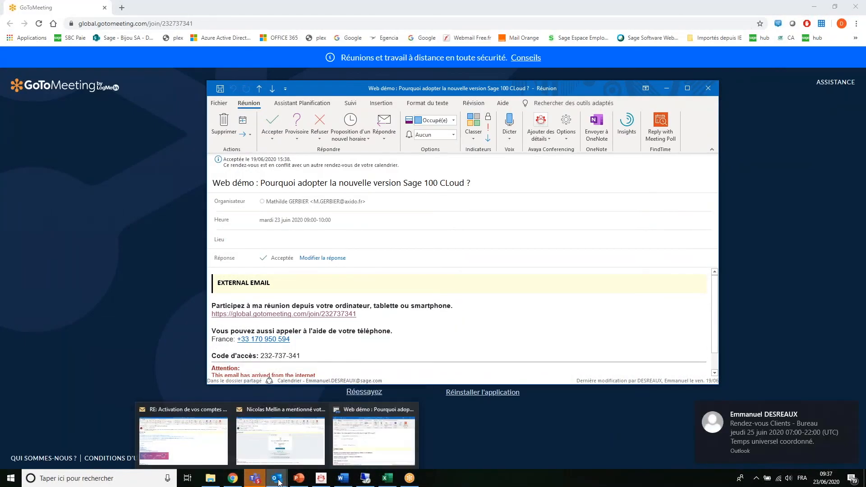
pyautogui.click(707, 87)
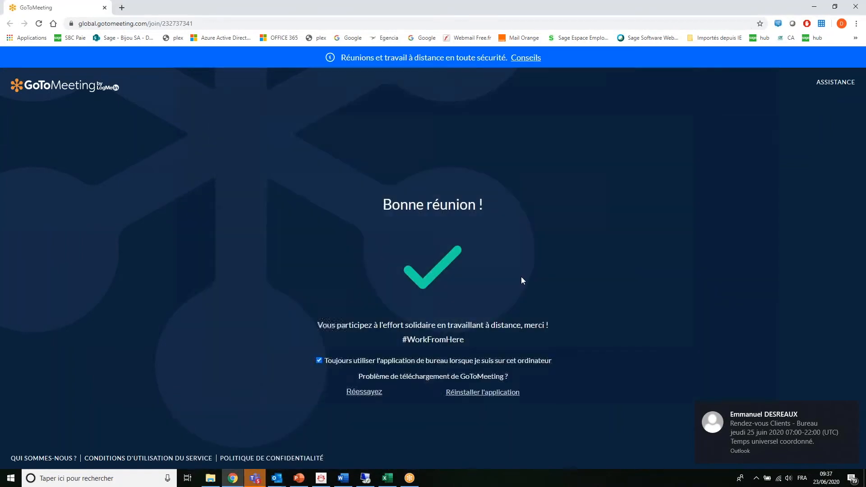
# Step: Open the Rendez-vous Clients - Bureau meeting and check its 'negociation prix' comment
pyautogui.click(773, 428)
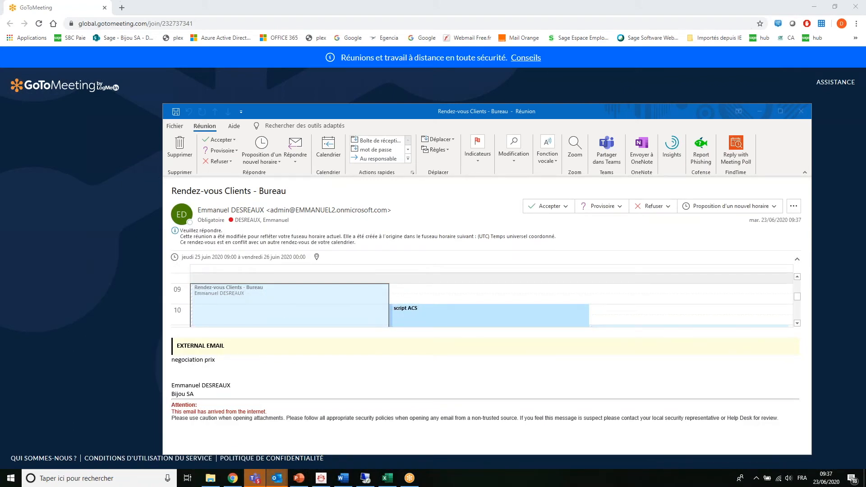
pyautogui.click(190, 363)
pyautogui.moveTo(190, 363); pyautogui.dragTo(217, 362)
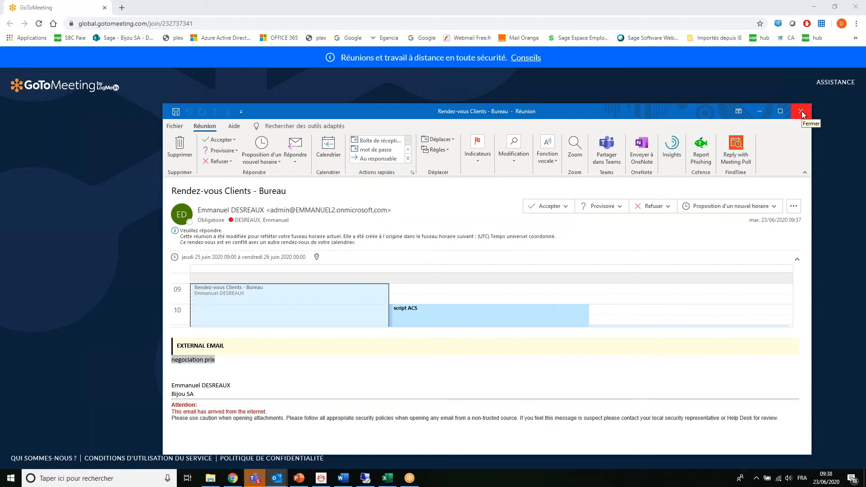
pyautogui.click(366, 478)
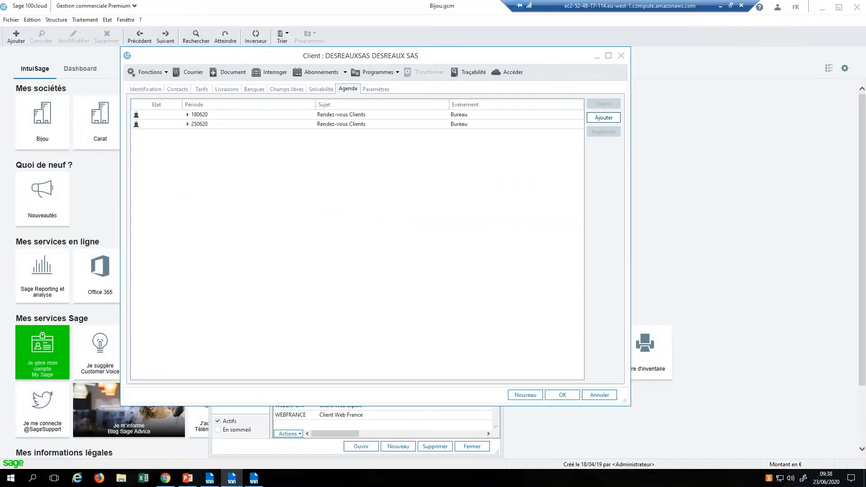
# Step: Advance slide 7's animations to show 06 'Stockage & Partage' and 07 Comptabilisation
pyautogui.click(187, 480)
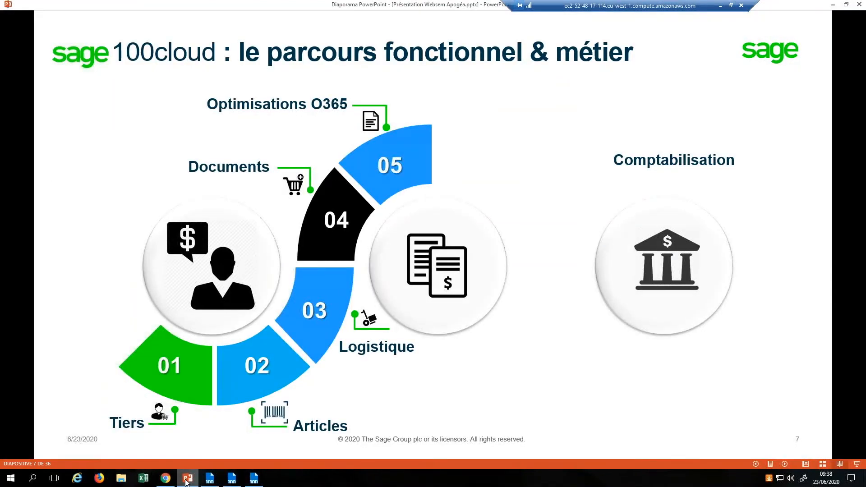
pyautogui.press('Right')
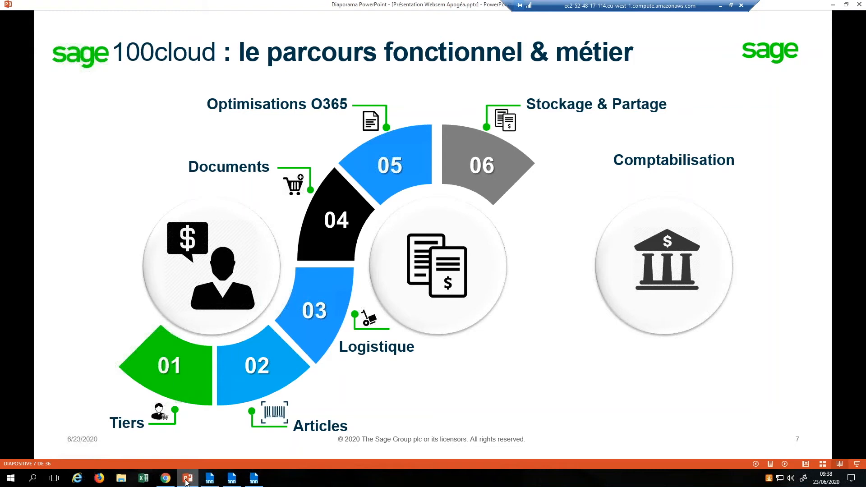
pyautogui.press('Right')
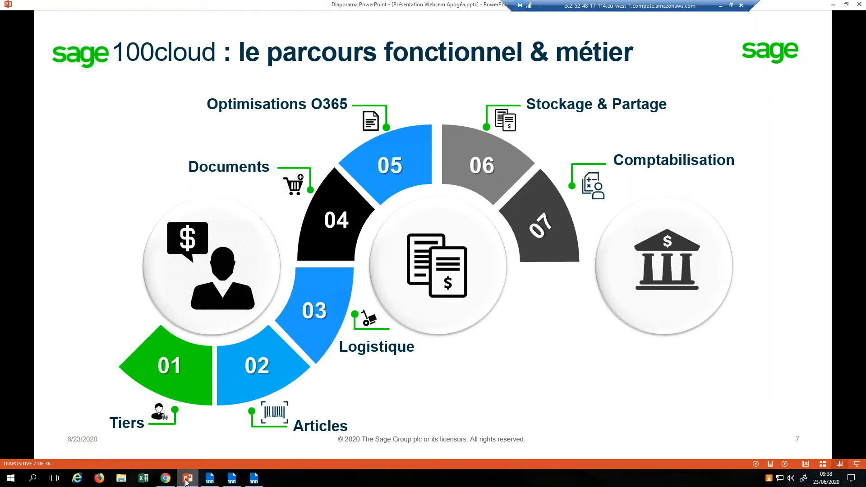
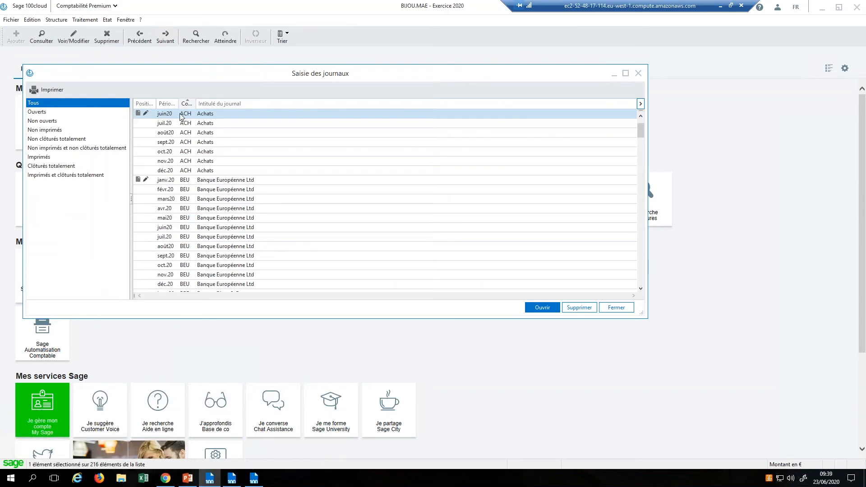
# Step: Start invoice 444 on day 1 in the June 2020 purchases journal for supplier DUBOI
pyautogui.doubleClick(180, 116)
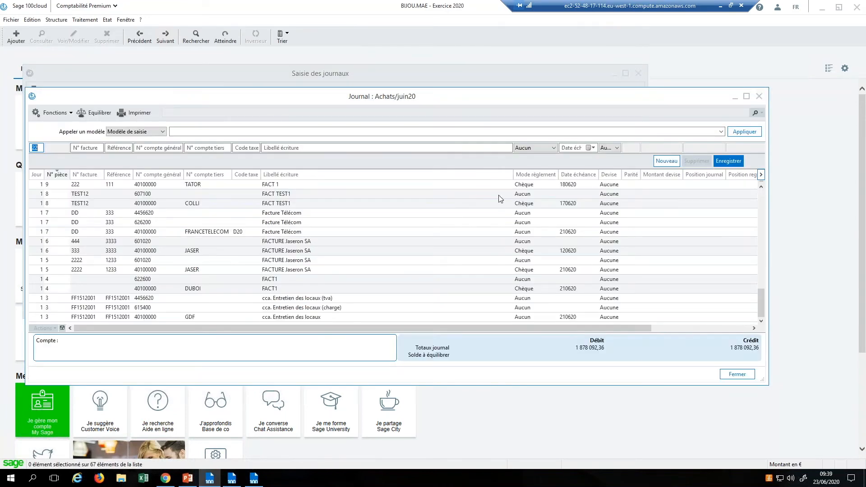
pyautogui.click(749, 96)
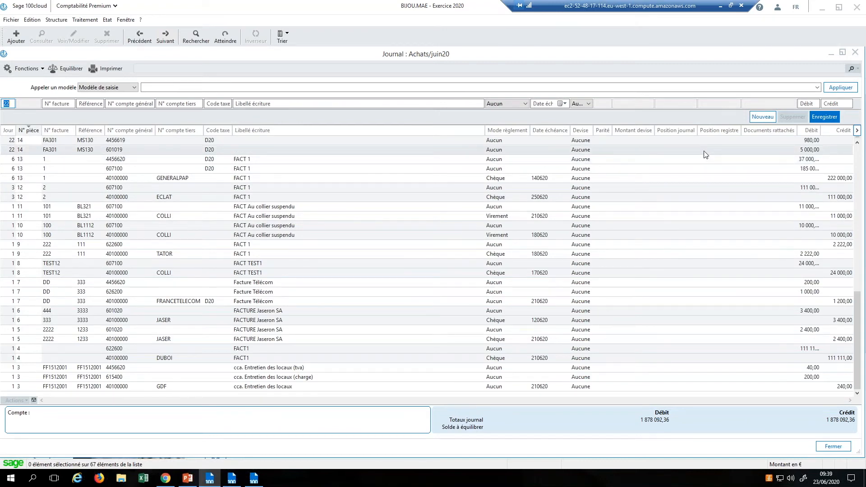
pyautogui.write('1')
pyautogui.press('Tab')
pyautogui.write('444')
pyautogui.press('Tab')
pyautogui.press('Tab')
pyautogui.press('Tab')
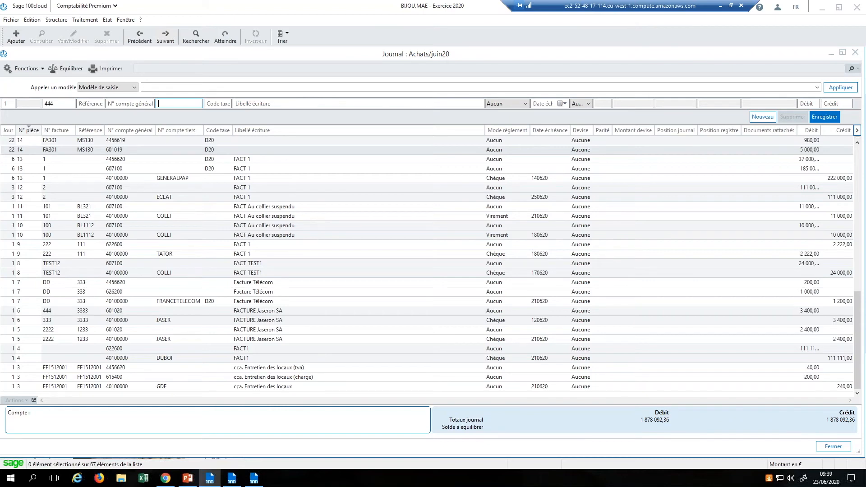
pyautogui.press('F4')
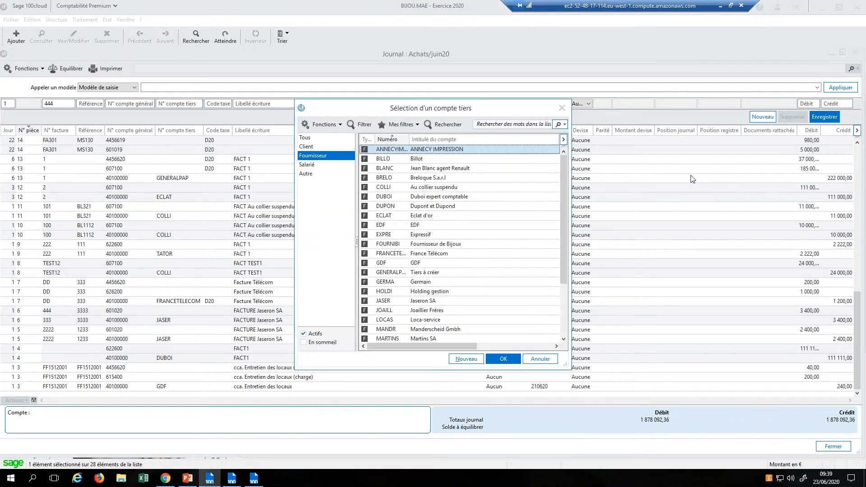
pyautogui.doubleClick(484, 161)
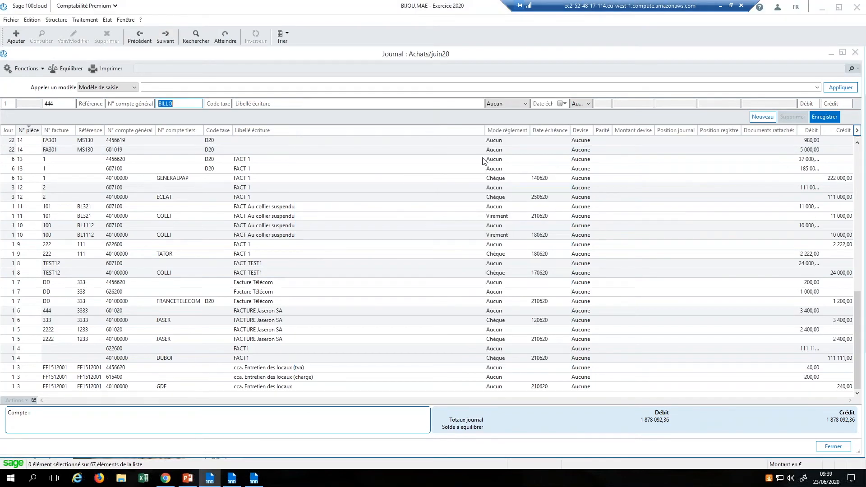
pyautogui.press('BackSpace')
pyautogui.press('F4')
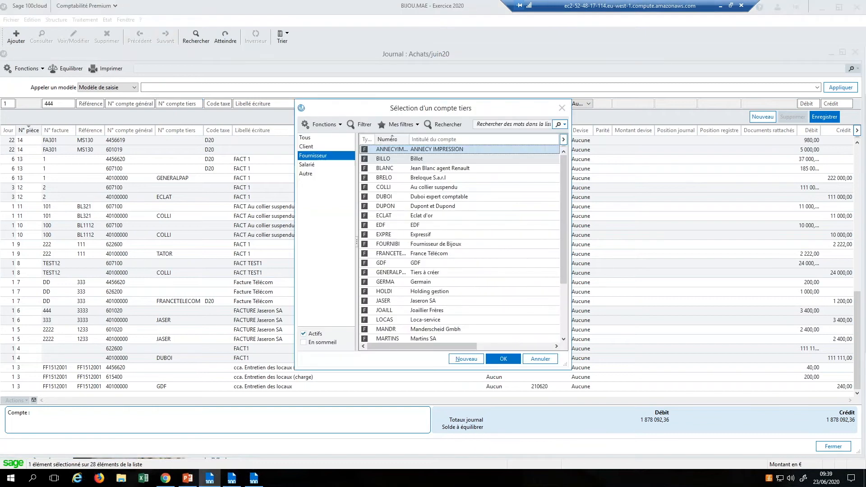
pyautogui.doubleClick(461, 199)
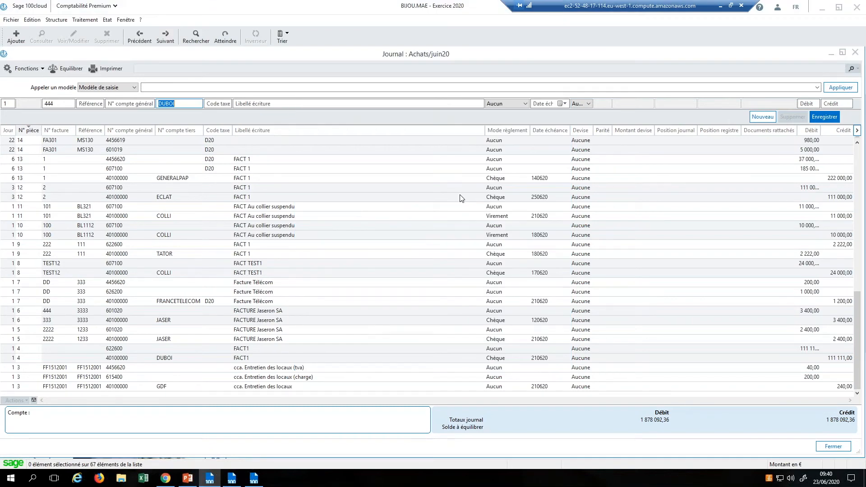
pyautogui.press('Tab')
# Step: Enter FACT with a 24 000 credit and the 622600 D20 expense line, then save
pyautogui.write('FACT')
pyautogui.press('Tab')
pyautogui.press('Tab')
pyautogui.press('Tab')
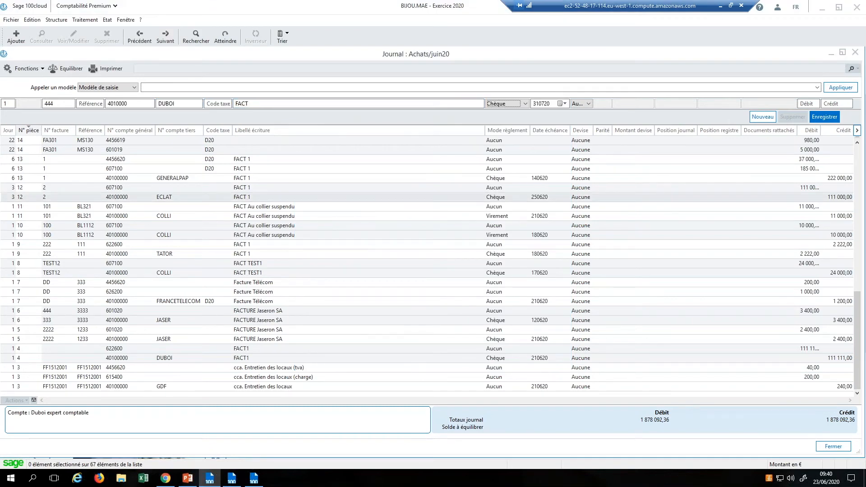
pyautogui.press('Tab')
pyautogui.write('24000')
pyautogui.press('Return')
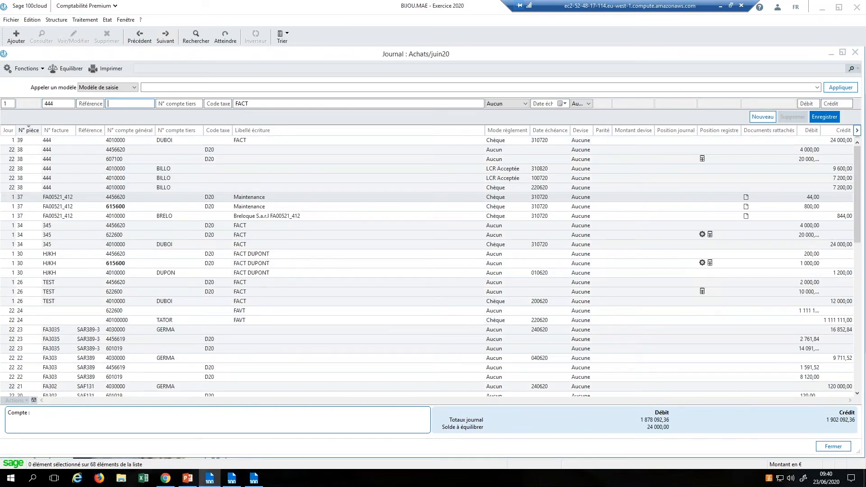
pyautogui.write('622600')
pyautogui.press('Tab')
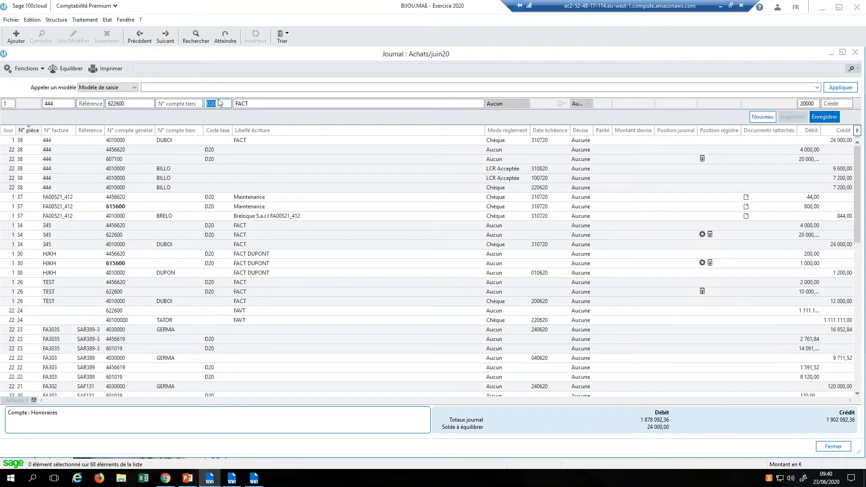
pyautogui.press('Tab')
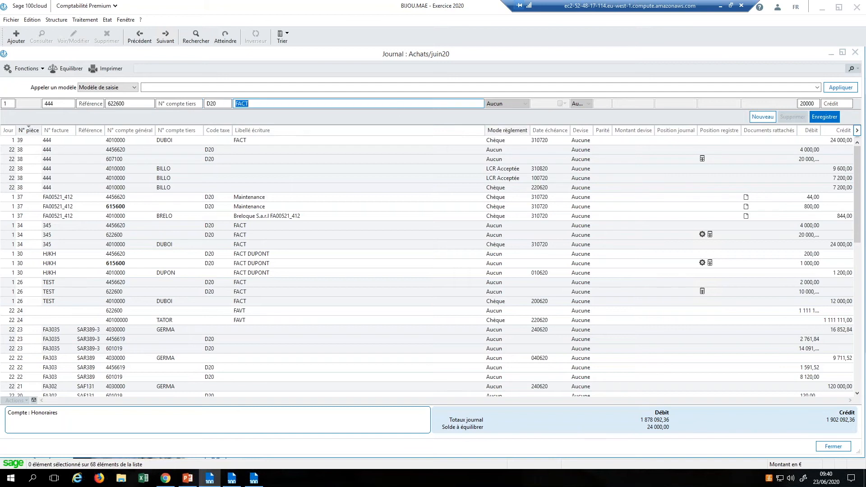
pyautogui.click(824, 116)
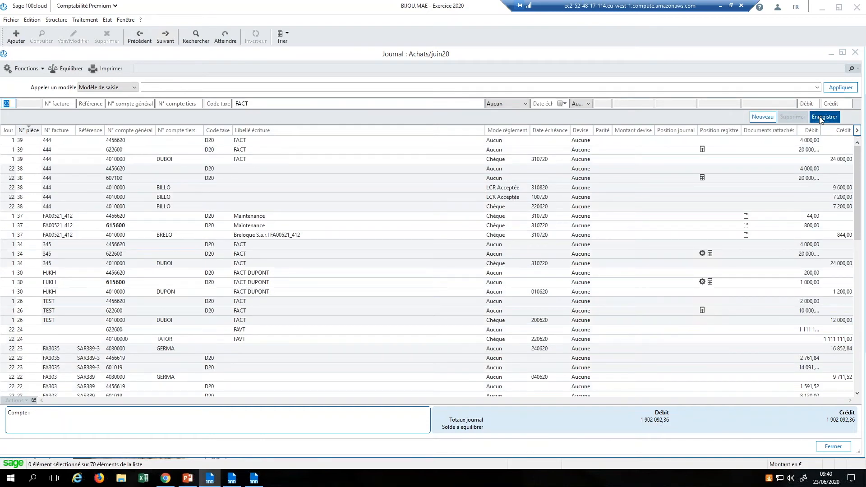
# Step: Transfer the three pièce 39 lines to journal ACH for mai20, deleting the originals
pyautogui.click(804, 142)
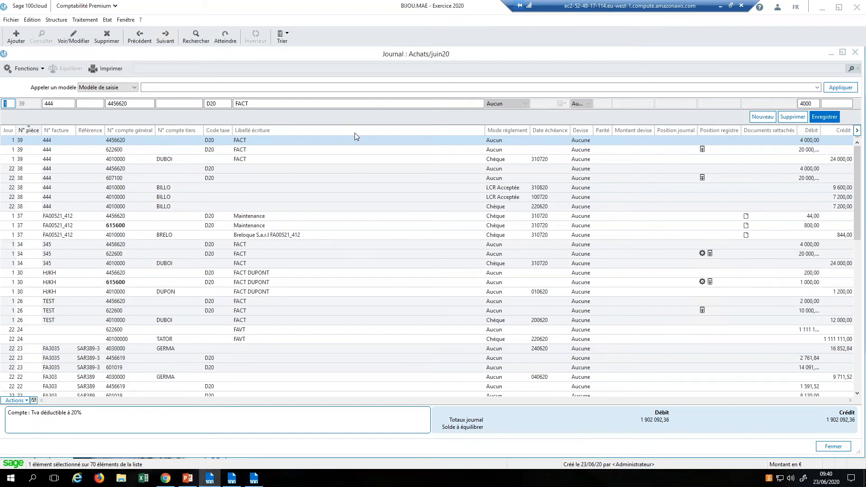
pyautogui.keyDown('shift'); pyautogui.click(298, 159); pyautogui.keyUp('shift')
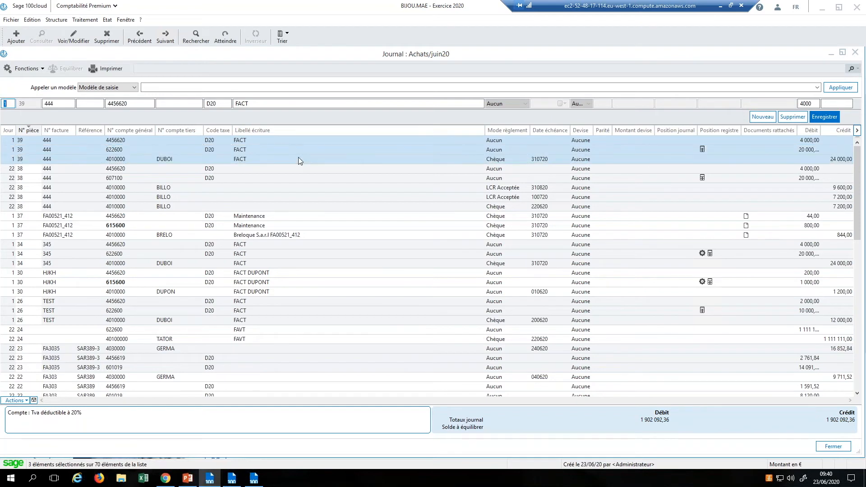
pyautogui.rightClick(299, 159)
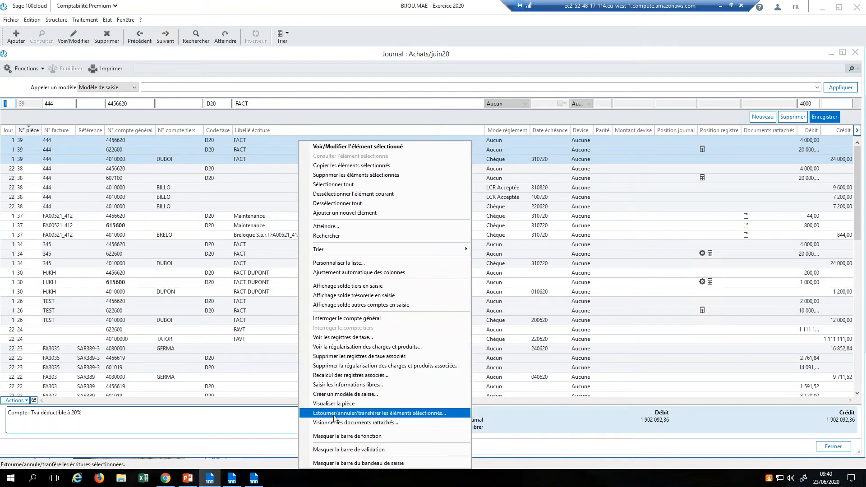
pyautogui.click(394, 415)
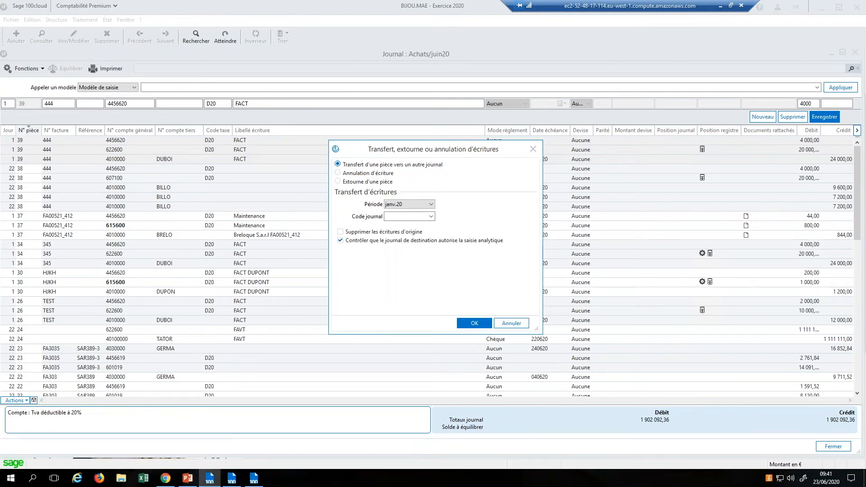
pyautogui.click(420, 204)
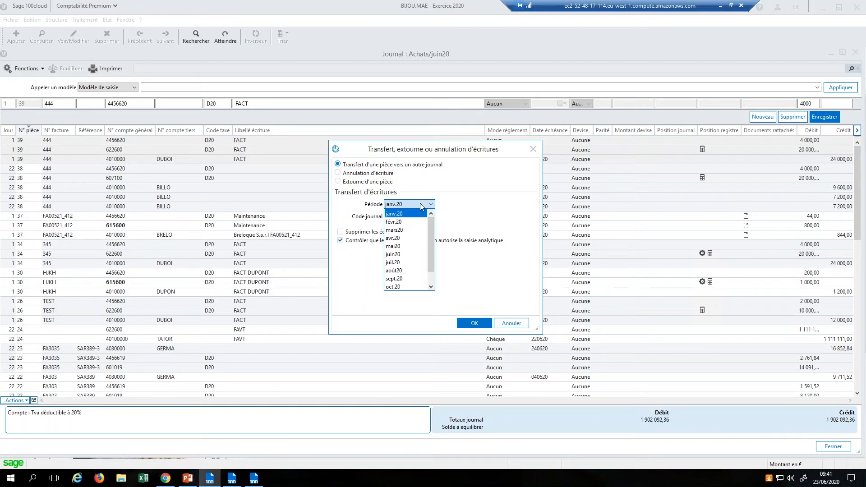
pyautogui.click(402, 247)
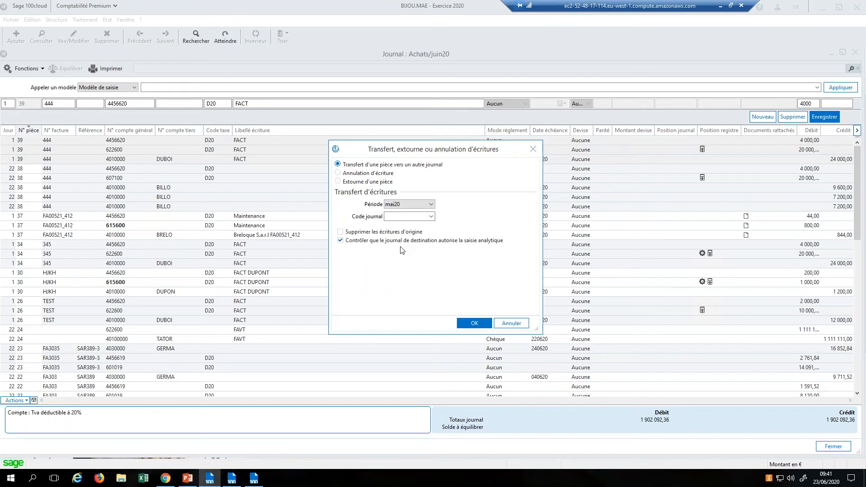
pyautogui.click(427, 216)
pyautogui.click(432, 217)
pyautogui.click(432, 218)
pyautogui.click(340, 232)
pyautogui.click(475, 323)
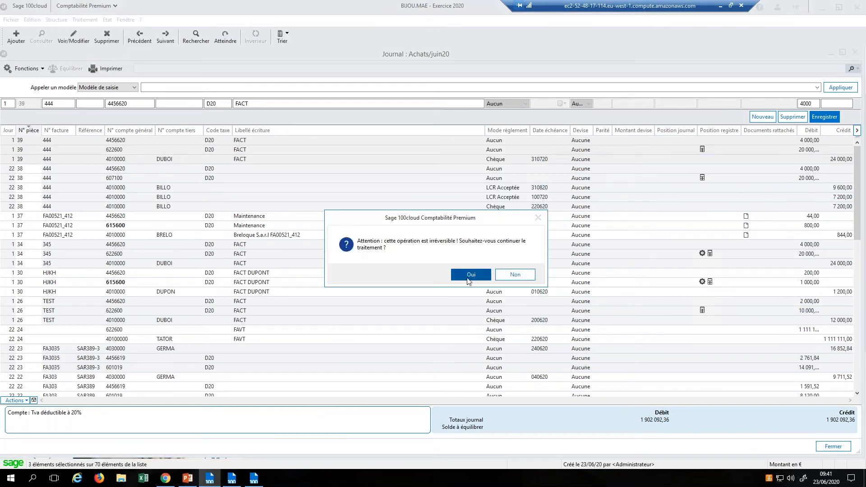
pyautogui.click(470, 277)
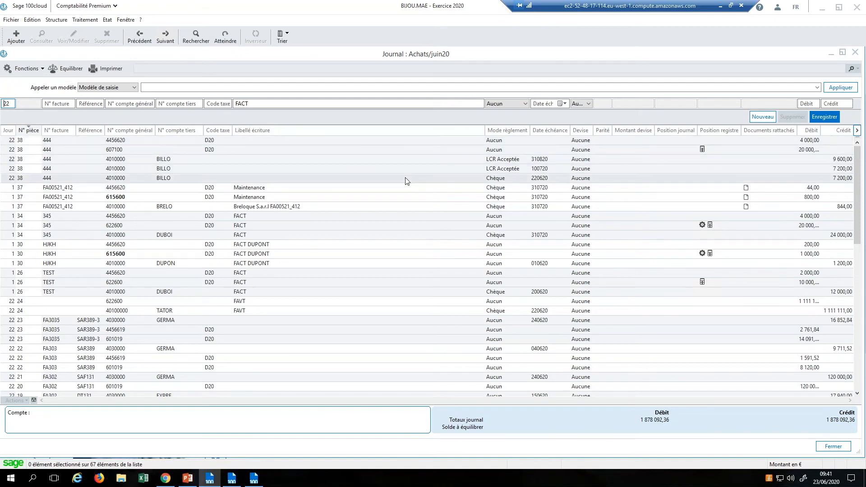
# Step: Close the juin20 journal and open the mai20 ACH journal maximised, balanced at 24 000,00
pyautogui.click(855, 52)
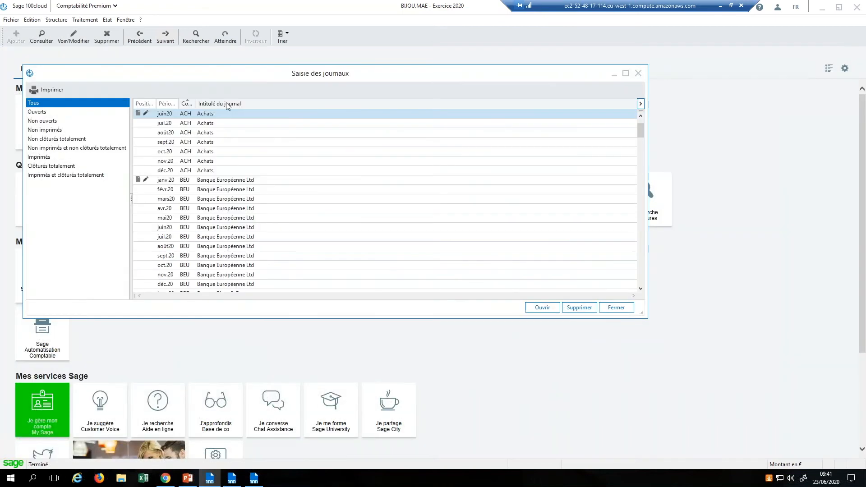
pyautogui.click(641, 116)
pyautogui.doubleClick(487, 115)
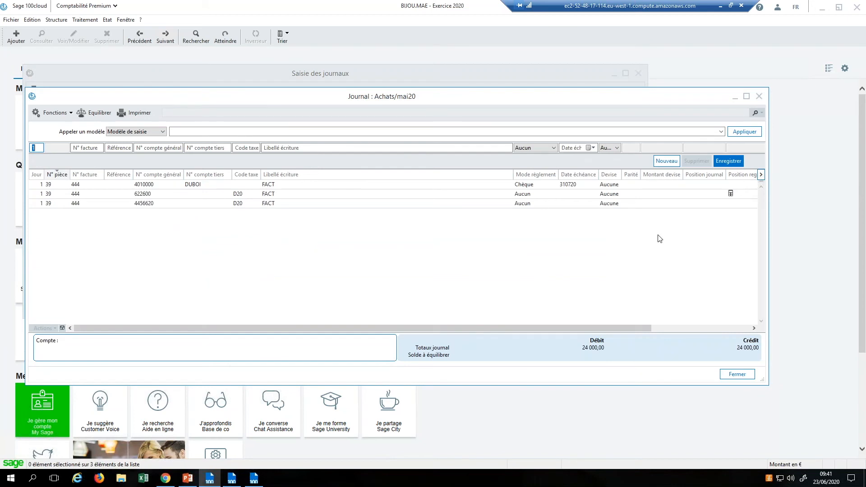
pyautogui.click(747, 98)
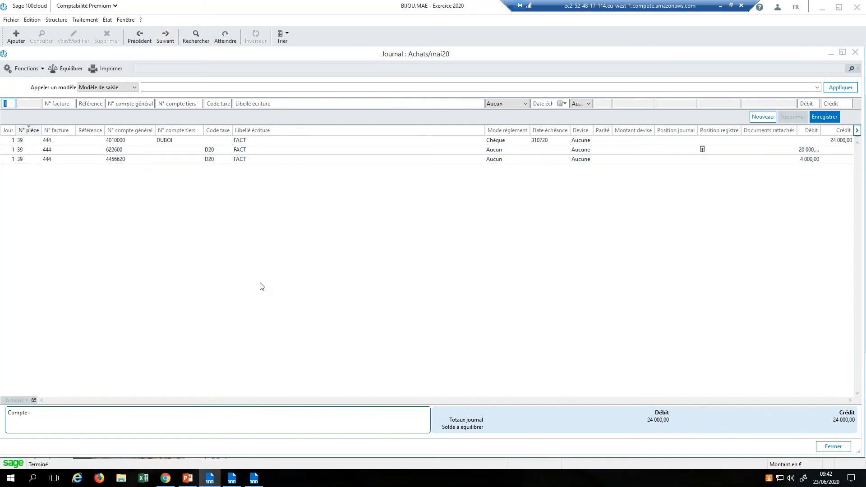
# Step: Advance the slideshow to show the Banque and Report à nouveaux steps, then minimise it
pyautogui.click(186, 481)
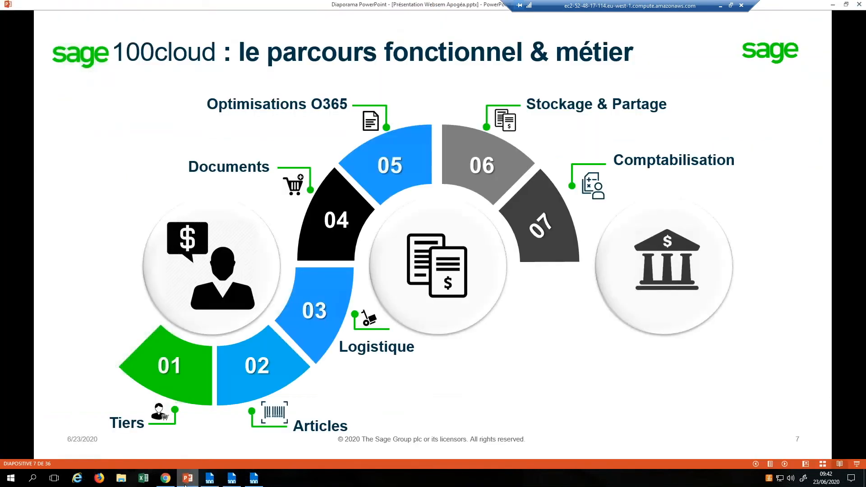
pyautogui.press('Right')
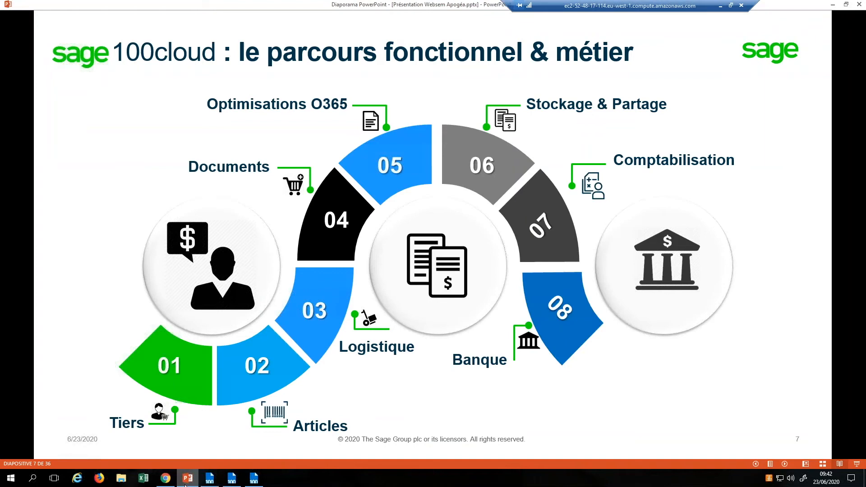
pyautogui.press('Right')
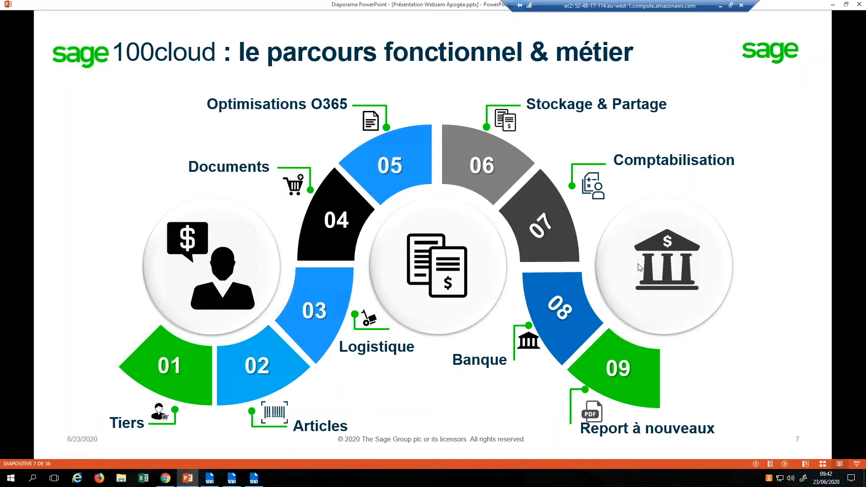
pyautogui.click(833, 7)
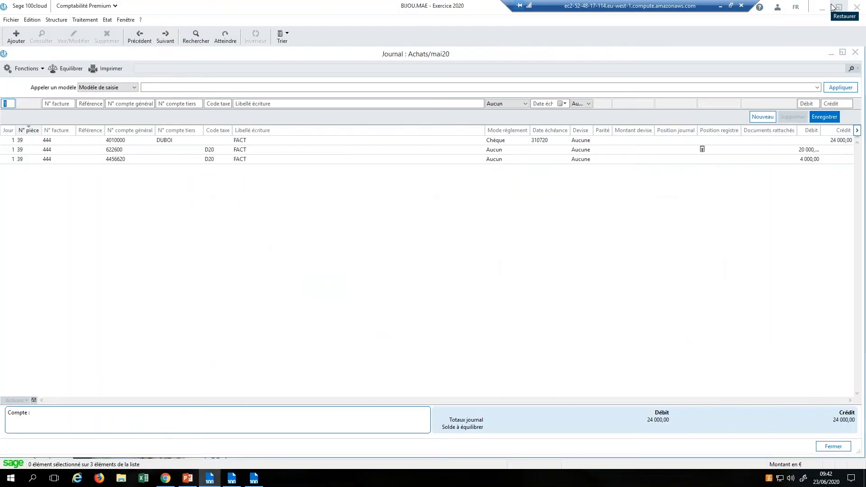
# Step: Open the janv.20 RAN journal and view its attached FA00023 invoice PDF
pyautogui.click(856, 53)
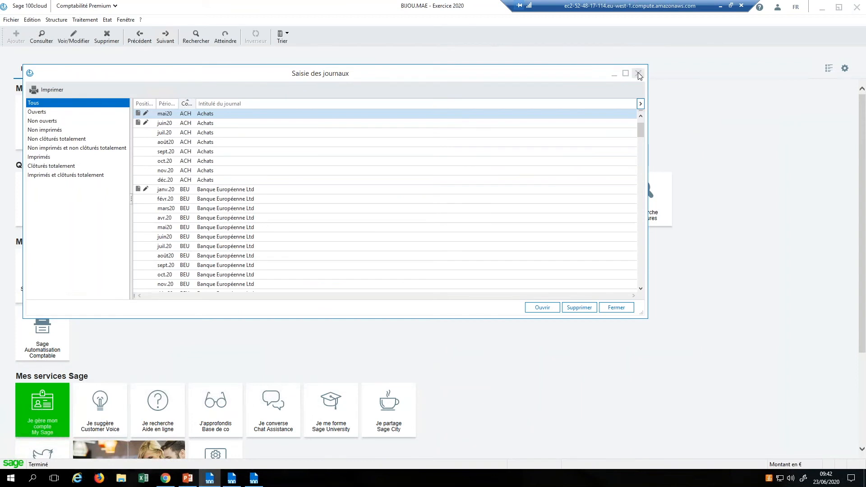
pyautogui.click(639, 74)
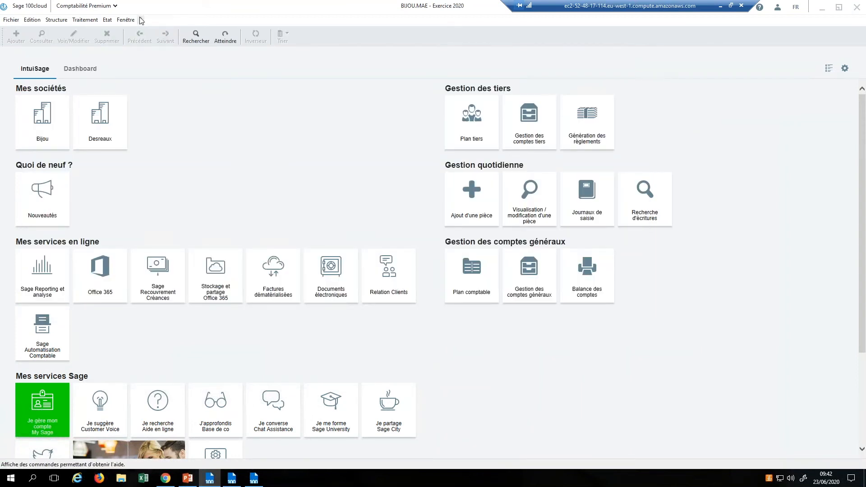
pyautogui.click(85, 19)
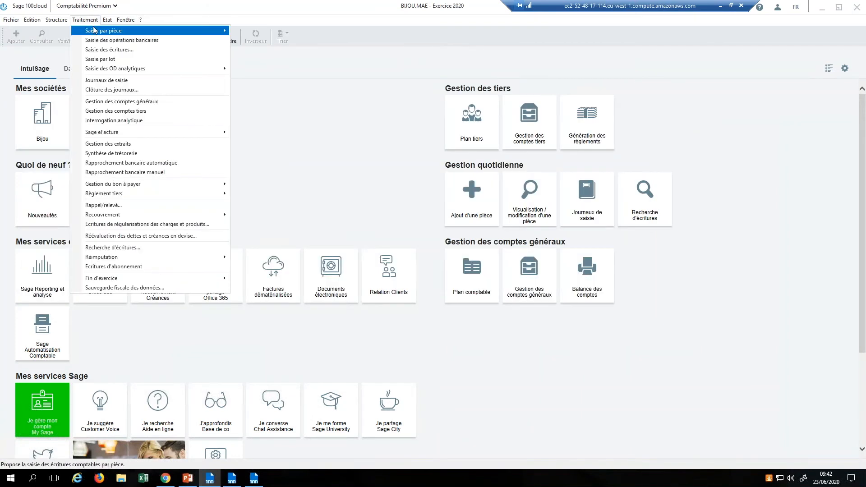
pyautogui.click(103, 50)
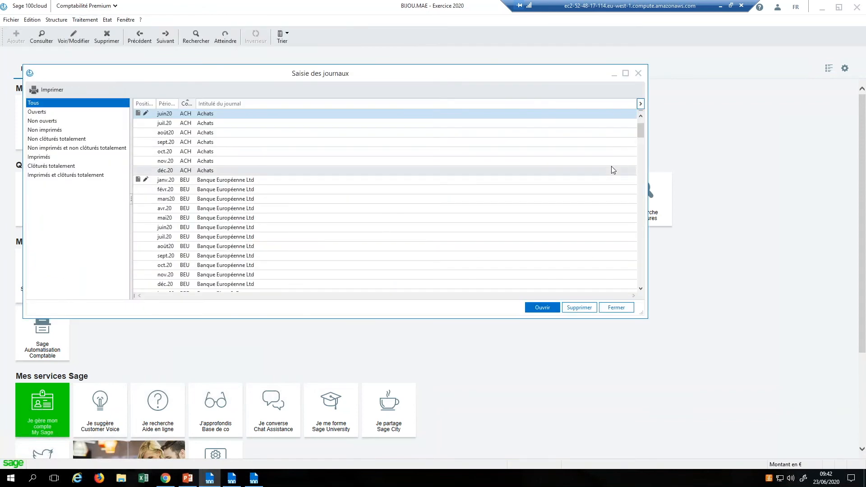
pyautogui.moveTo(642, 128); pyautogui.dragTo(639, 216)
pyautogui.click(266, 181)
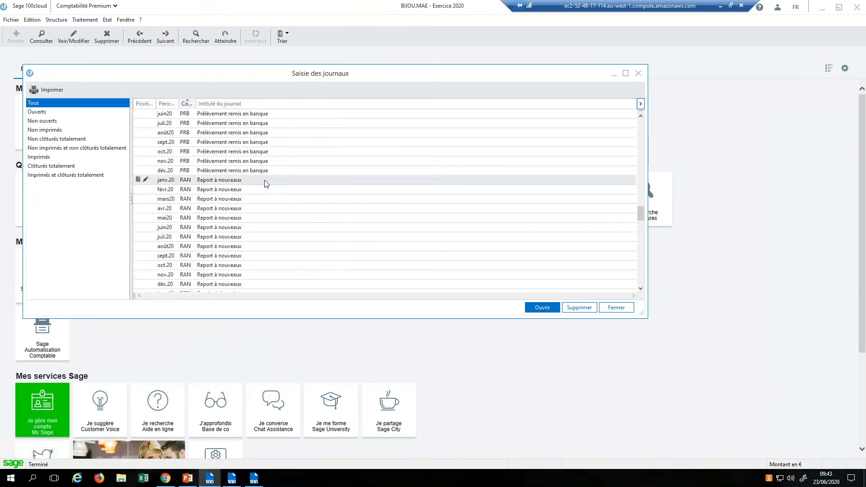
pyautogui.doubleClick(265, 181)
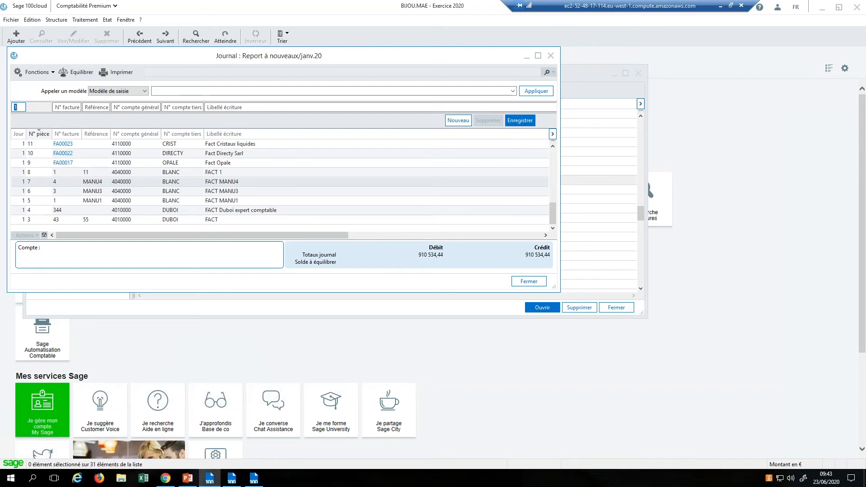
pyautogui.click(64, 144)
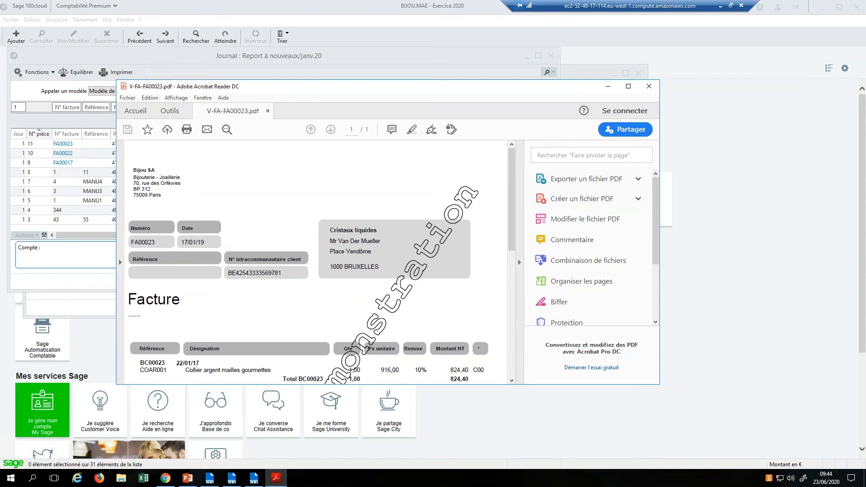
# Step: Close the PDF and RAN journal, switch to Exercice 2019 and open Achats sept.19
pyautogui.click(650, 87)
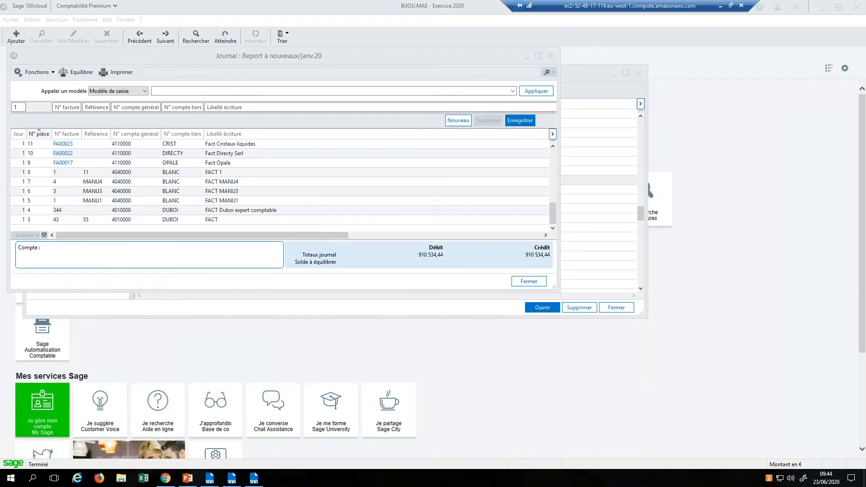
pyautogui.click(550, 54)
pyautogui.click(638, 73)
pyautogui.click(126, 20)
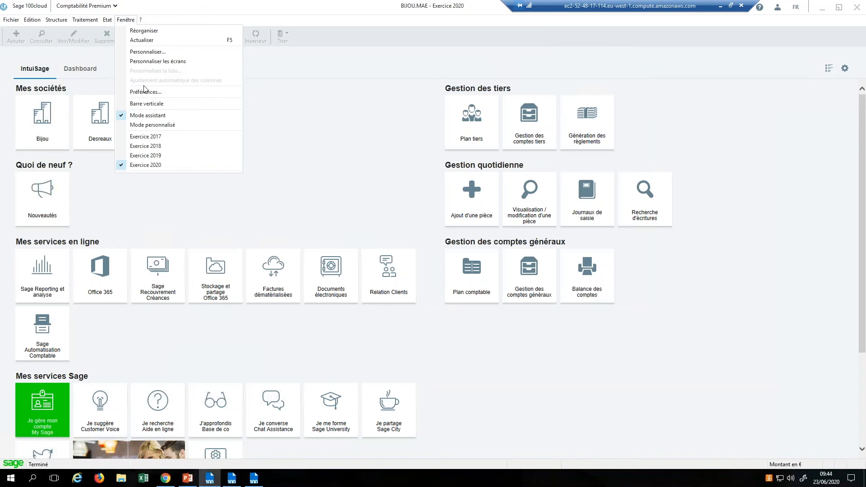
pyautogui.click(156, 156)
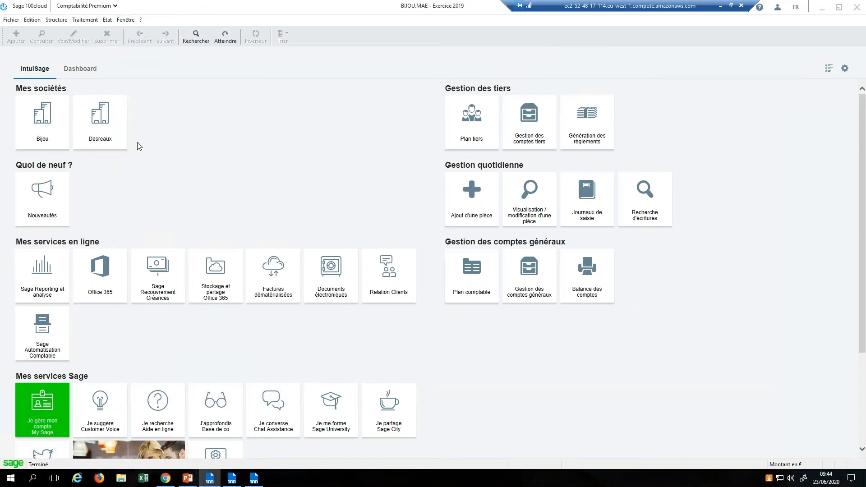
pyautogui.click(76, 23)
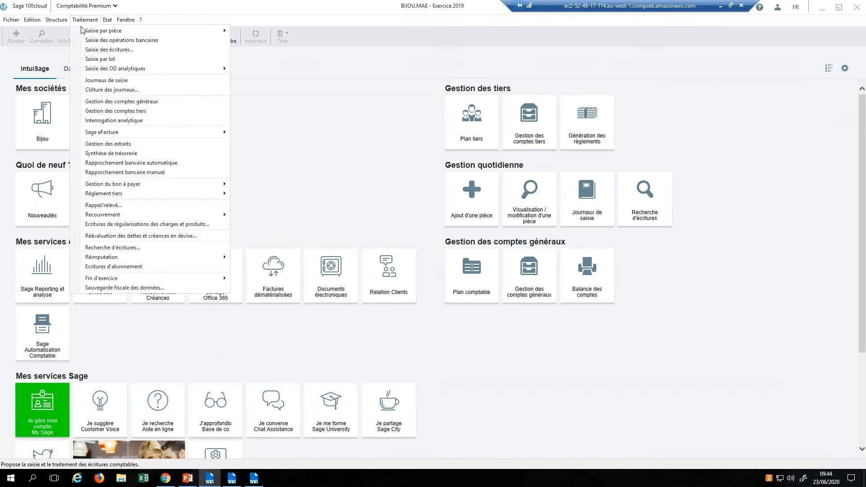
pyautogui.click(107, 80)
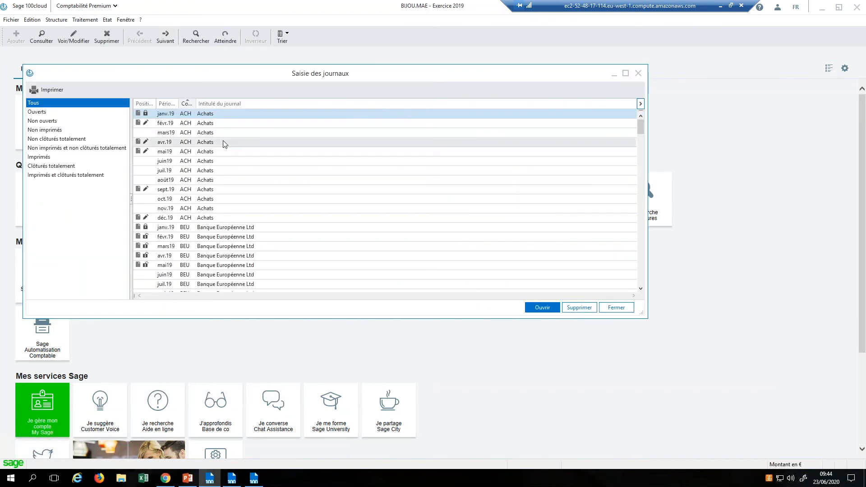
pyautogui.click(214, 190)
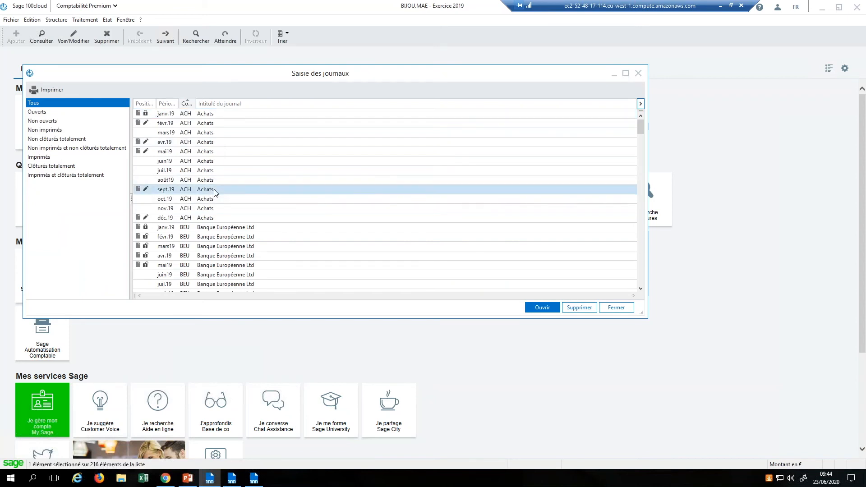
pyautogui.doubleClick(215, 189)
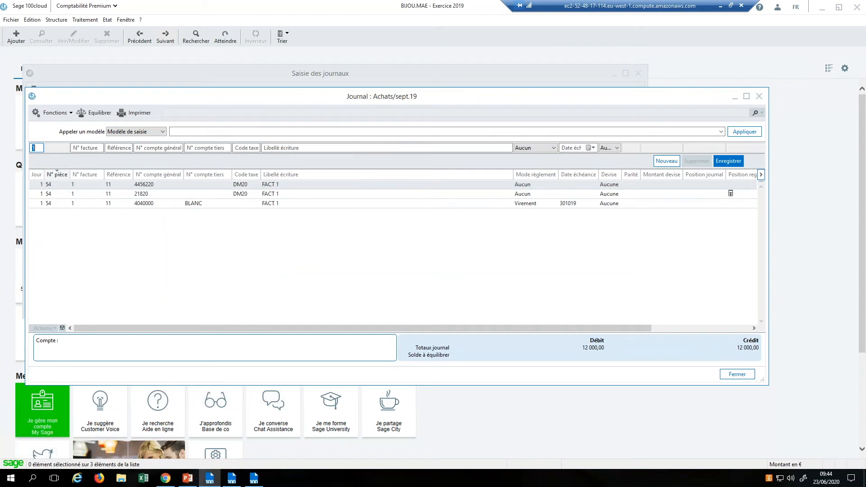
# Step: Set the 4040000 supplier line to Carte bancaire due 08/11/2019, save and close the journal
pyautogui.click(267, 186)
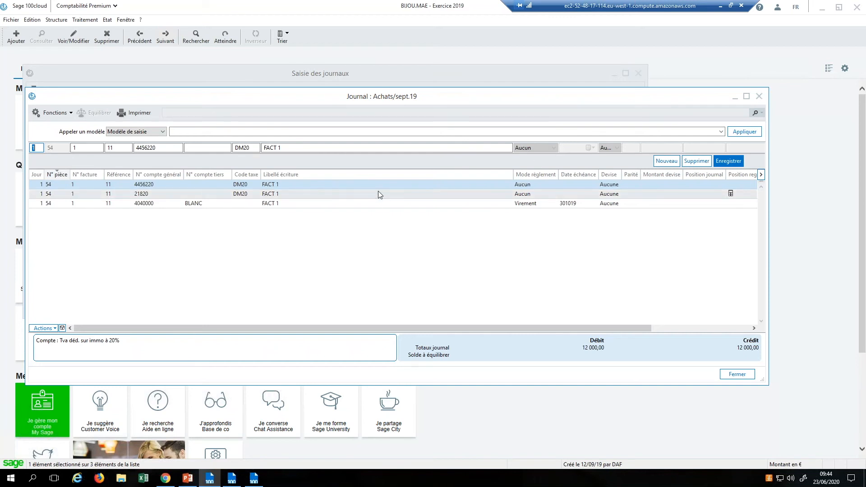
pyautogui.click(382, 208)
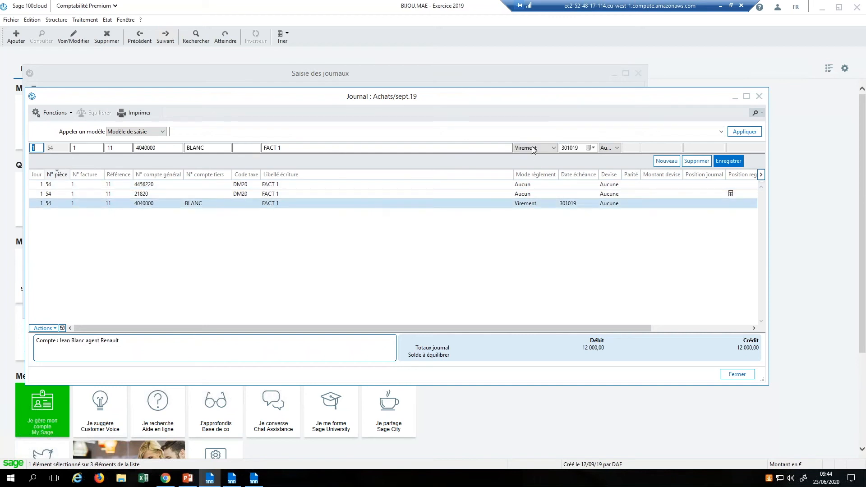
pyautogui.click(554, 149)
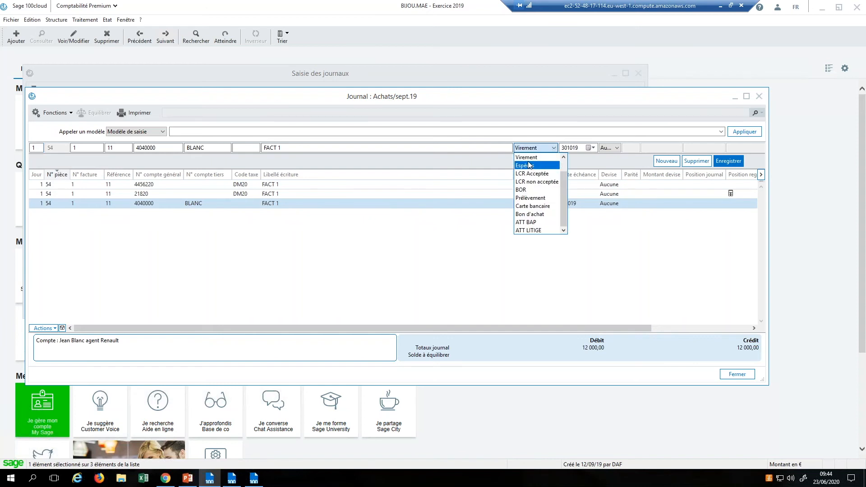
pyautogui.click(531, 206)
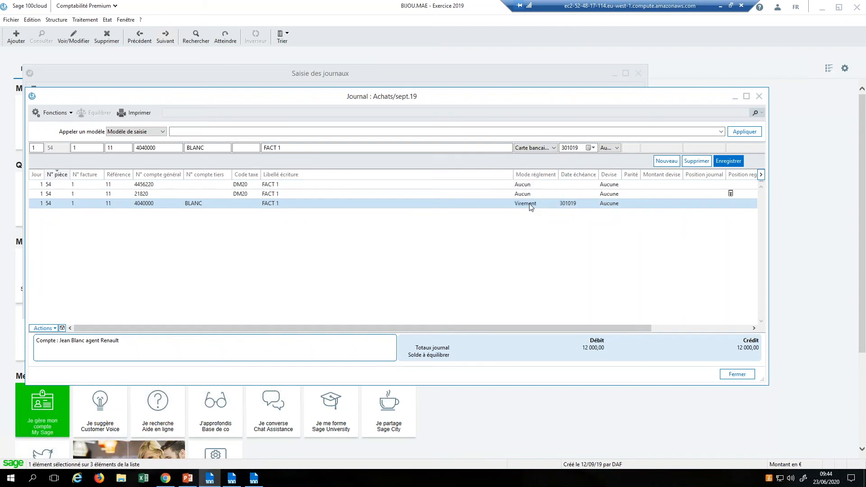
pyautogui.click(591, 148)
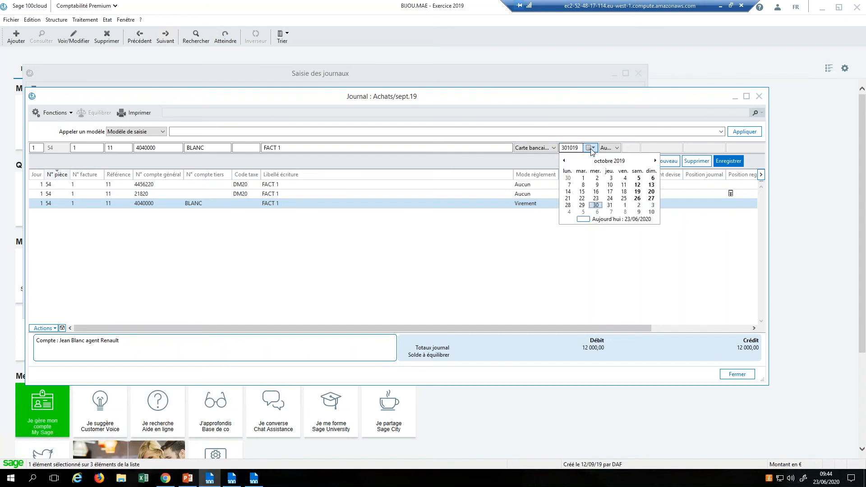
pyautogui.click(656, 161)
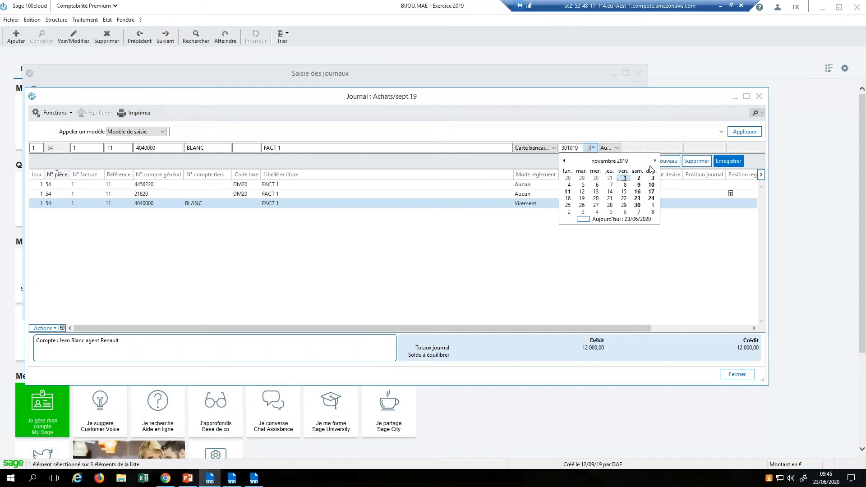
pyautogui.click(625, 185)
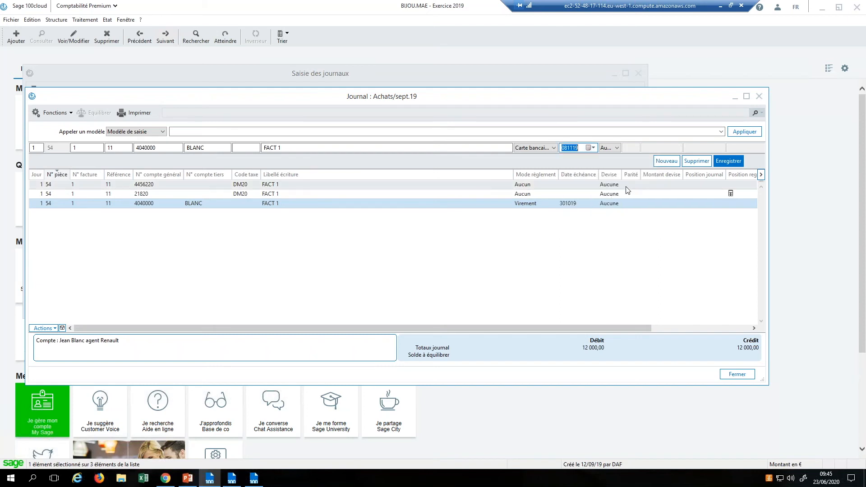
pyautogui.click(734, 161)
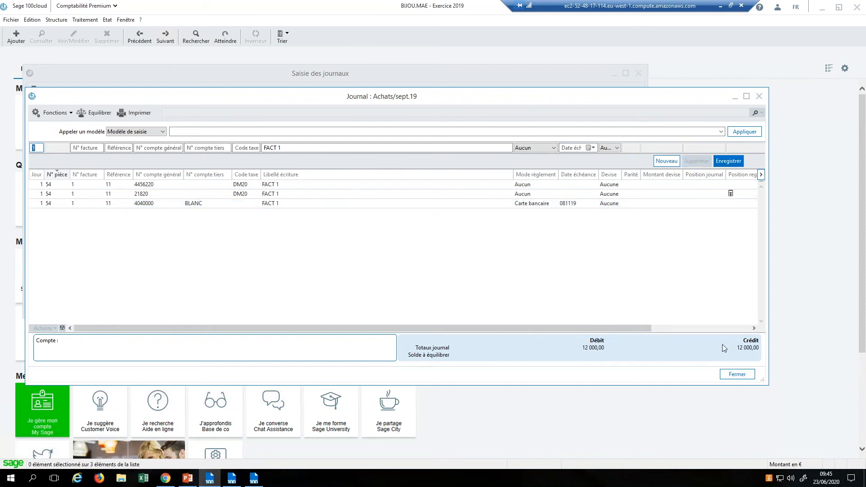
pyautogui.click(737, 375)
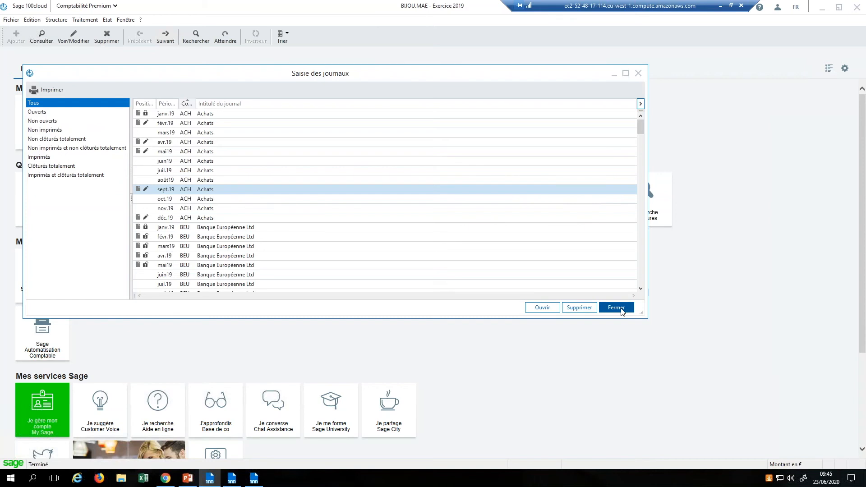
# Step: Run the Nouvel exercice wizard with 'Reporter les modifications de l'écriture d'origine' selected
pyautogui.click(616, 307)
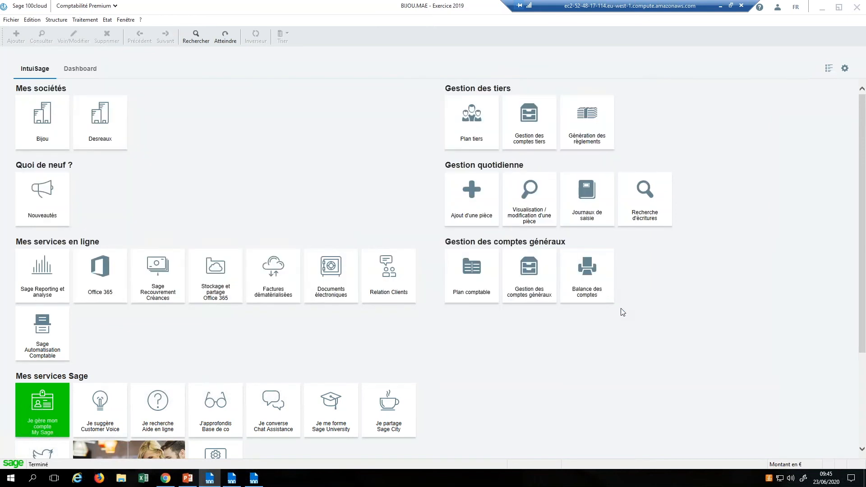
pyautogui.click(85, 20)
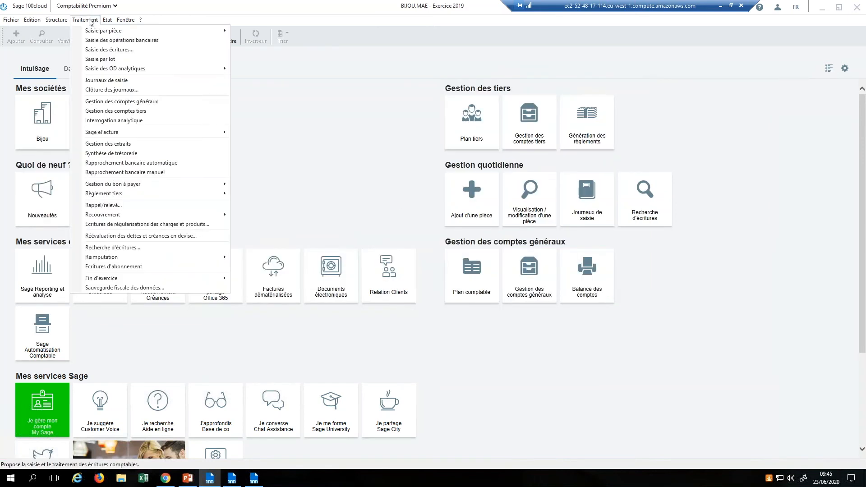
pyautogui.moveTo(140, 280)
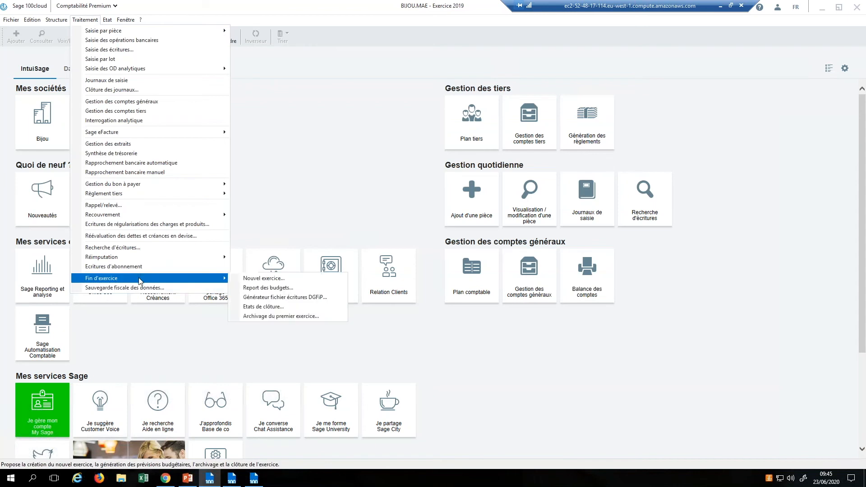
pyautogui.click(264, 278)
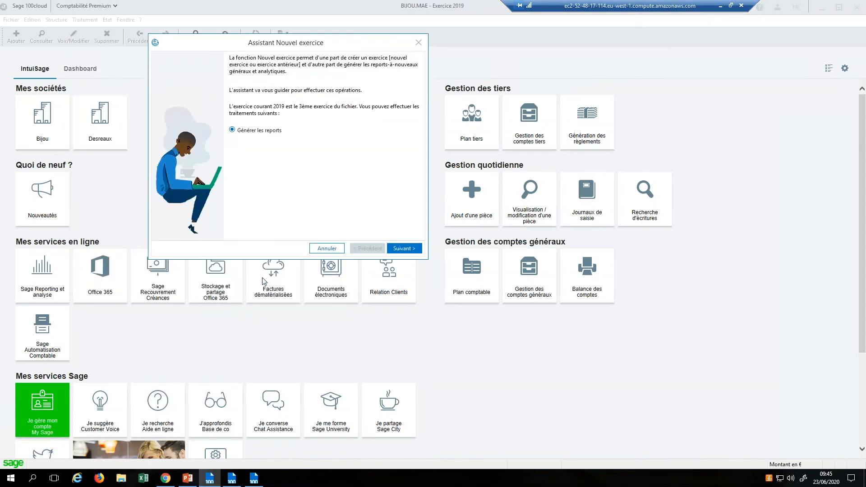
pyautogui.click(404, 248)
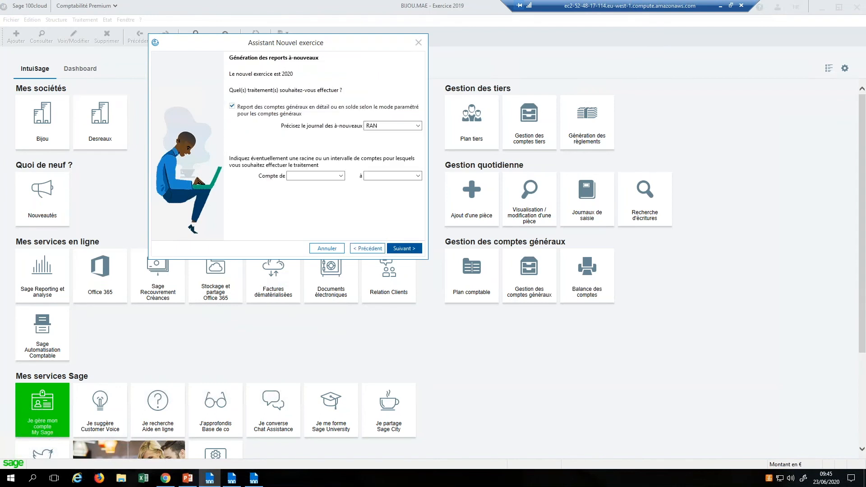
pyautogui.click(404, 249)
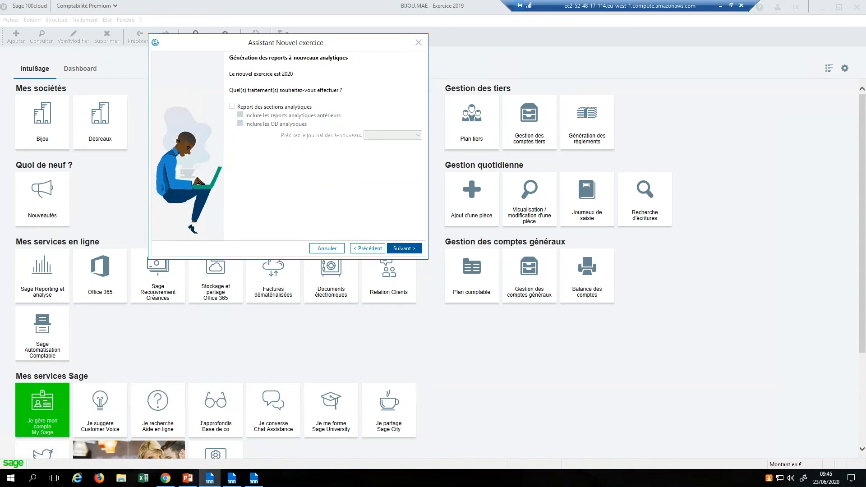
pyautogui.click(405, 248)
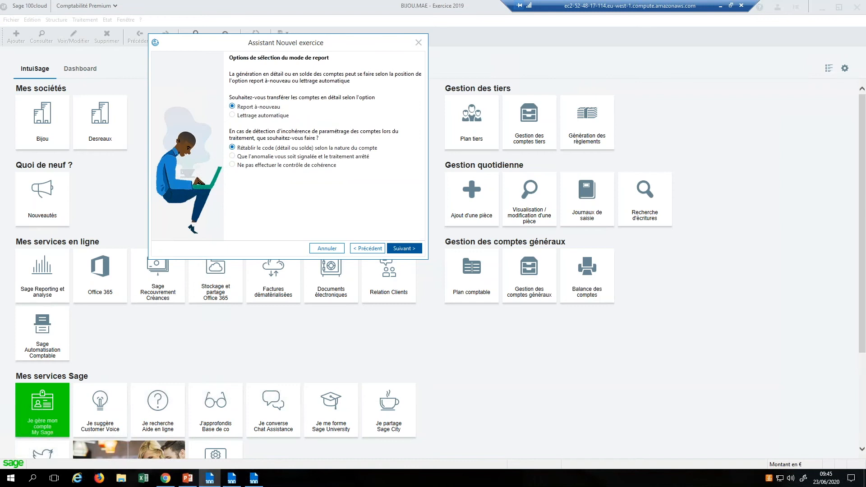
pyautogui.click(404, 248)
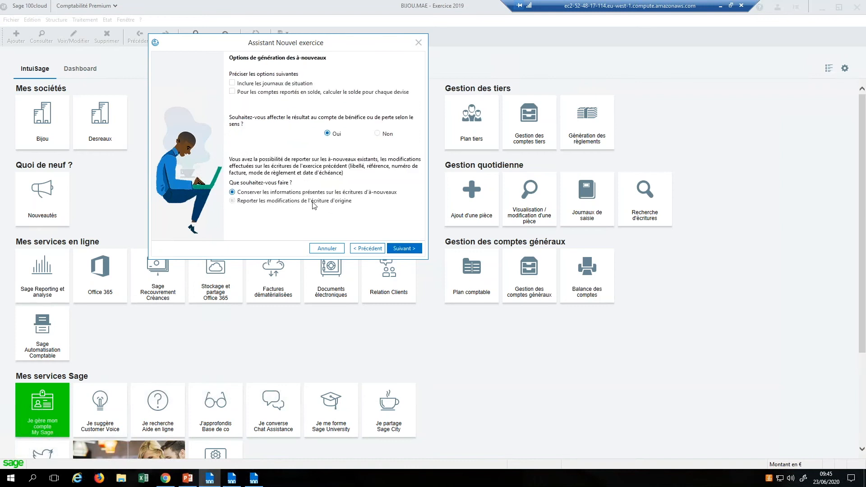
pyautogui.click(233, 202)
pyautogui.click(408, 249)
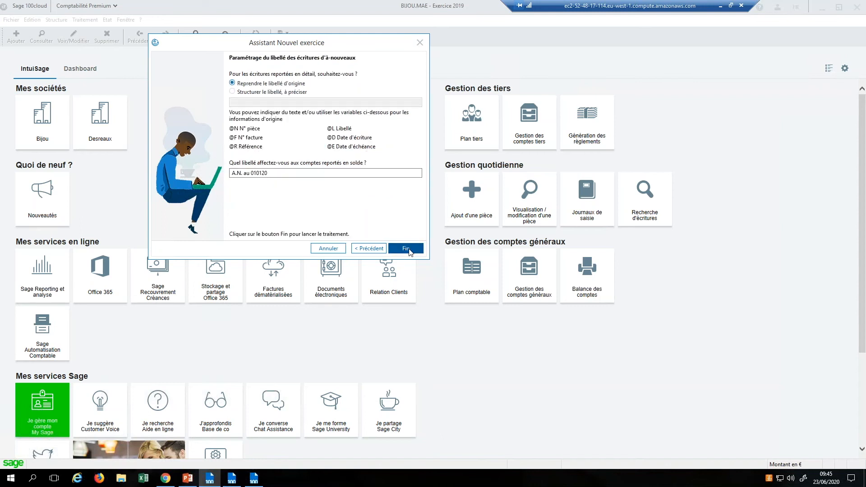
pyautogui.click(409, 248)
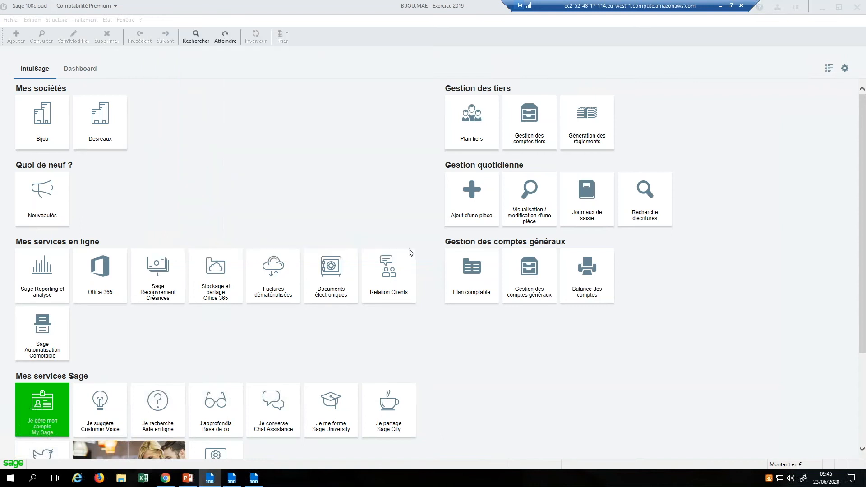
# Step: Dismiss the connected-users warning and close the accounting and Moyens de paiement Bijou files
pyautogui.click(513, 307)
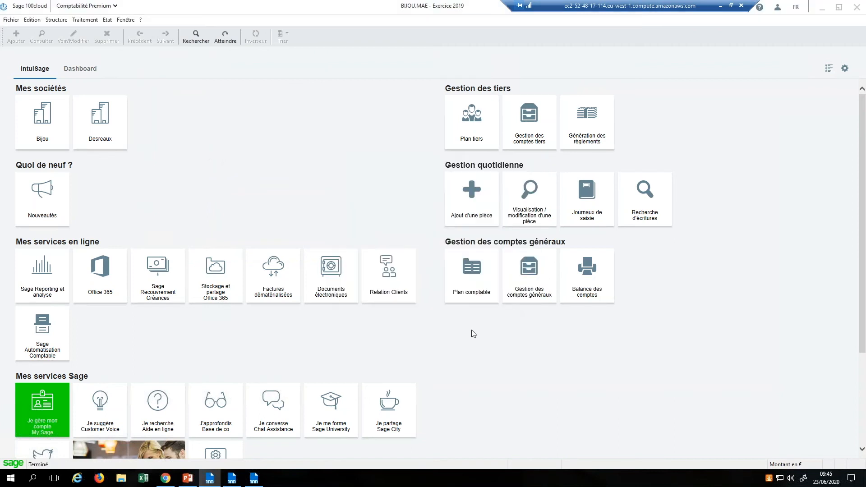
pyautogui.click(231, 478)
pyautogui.moveTo(217, 478)
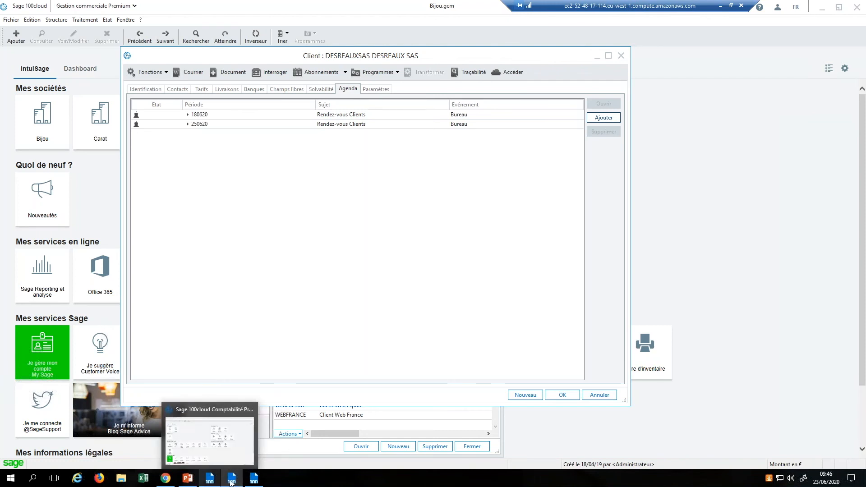
pyautogui.click(210, 479)
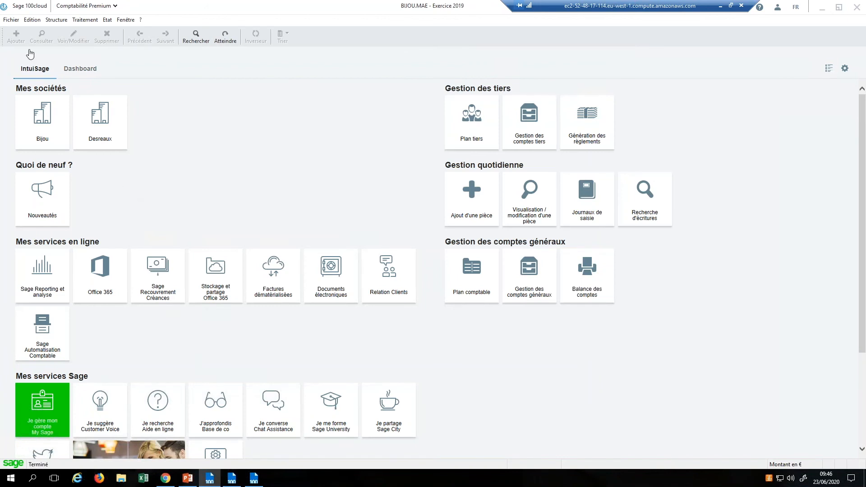
pyautogui.click(9, 20)
pyautogui.click(19, 59)
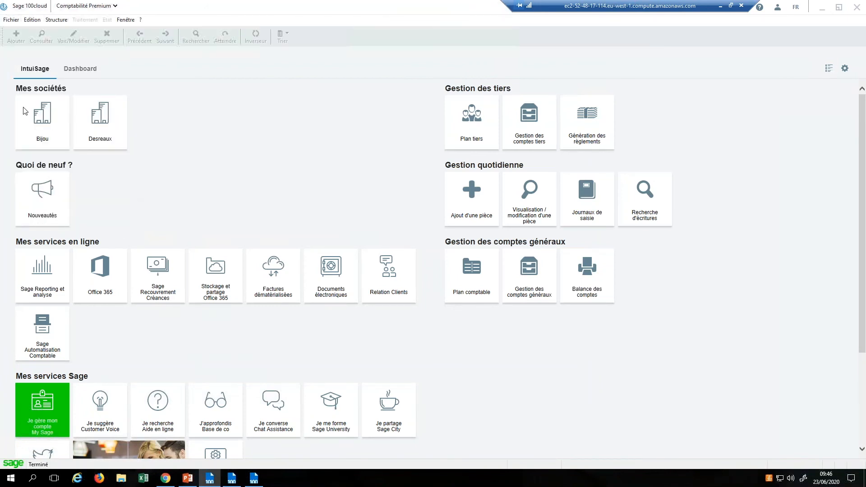
pyautogui.click(254, 478)
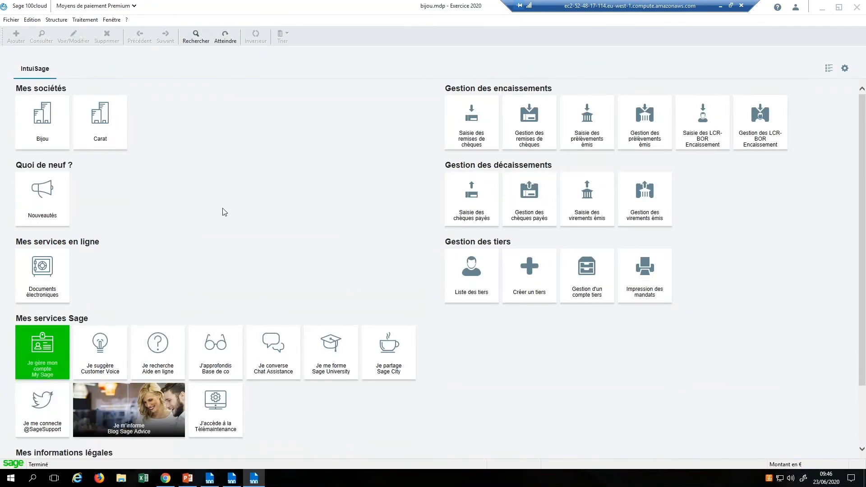
pyautogui.click(10, 20)
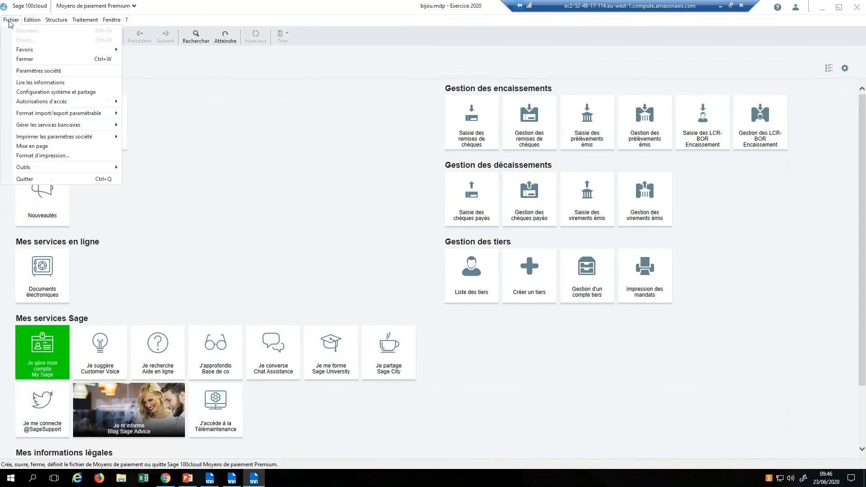
pyautogui.click(29, 60)
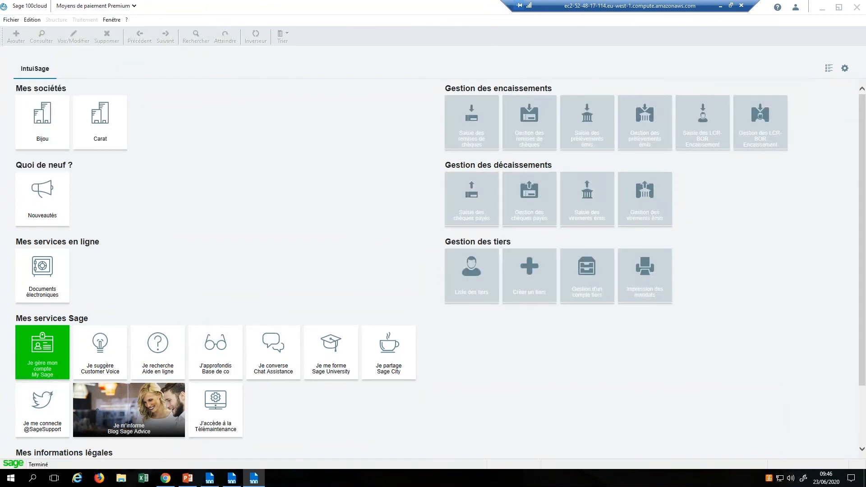
# Step: Close the client record, client list and Bijou Gestion commerciale file, returning to Comptabilité
pyautogui.click(211, 479)
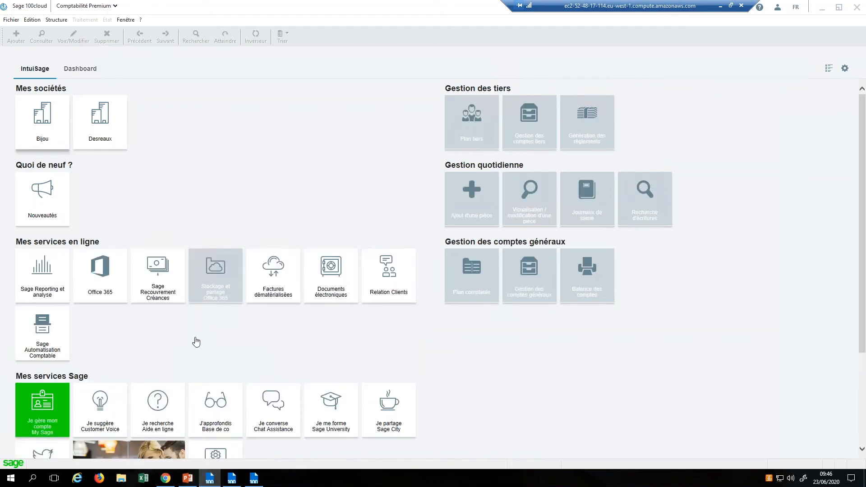
pyautogui.click(232, 480)
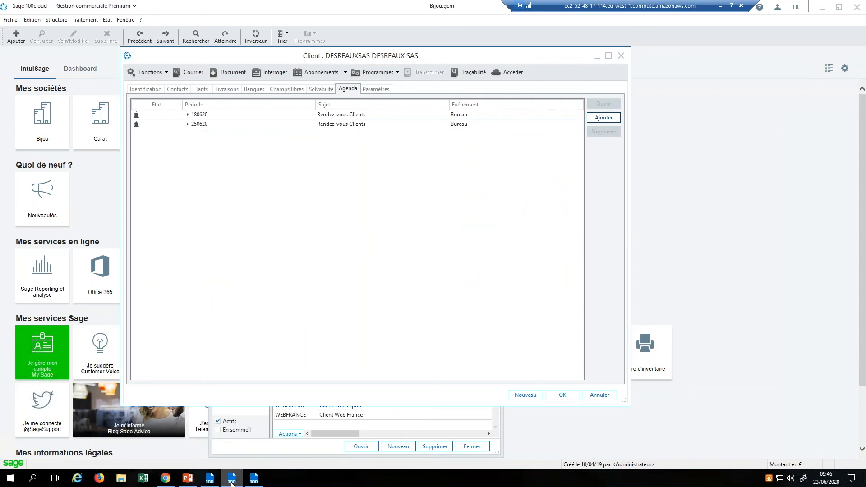
pyautogui.click(622, 55)
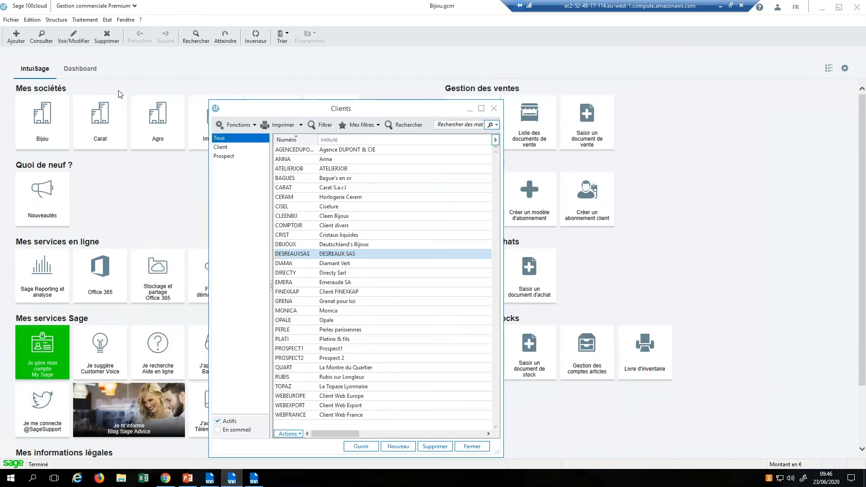
pyautogui.click(494, 108)
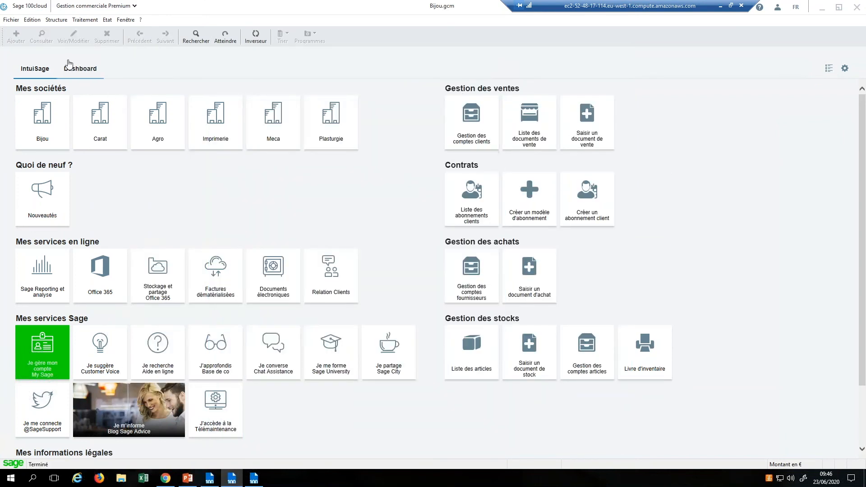
pyautogui.click(11, 20)
pyautogui.click(21, 59)
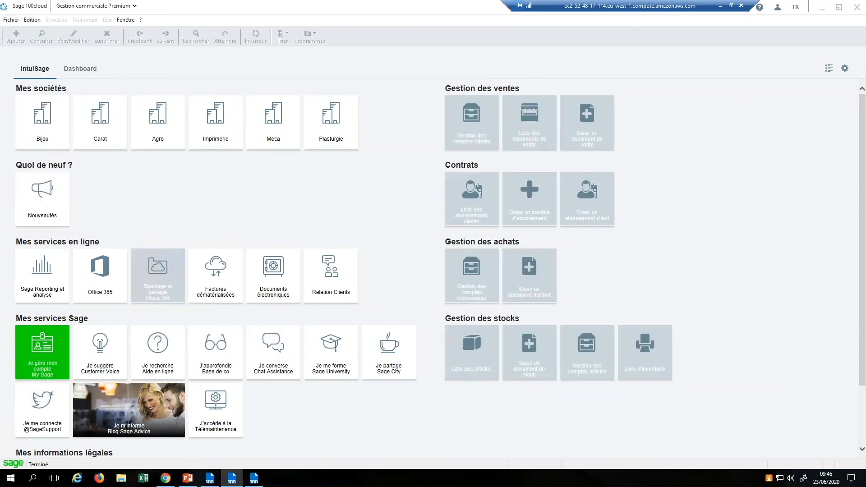
pyautogui.click(210, 478)
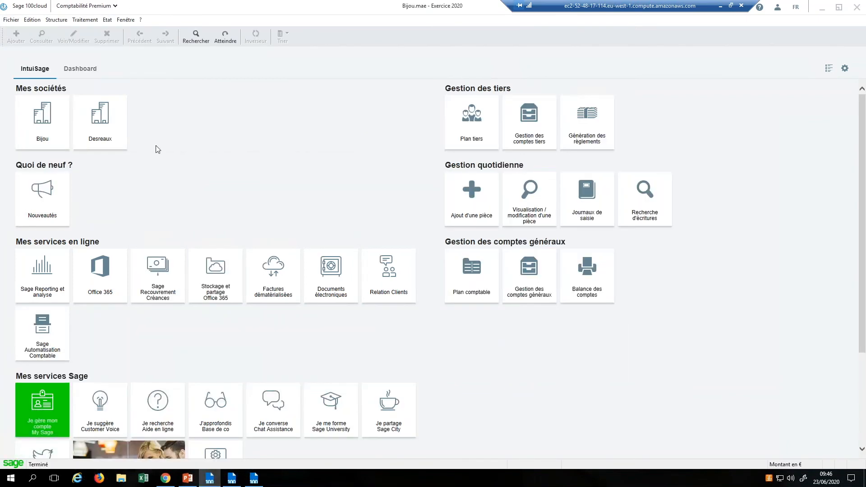
# Step: Attempt Nouvel exercice from 2020, acknowledge the refusal and decline the 2019 fiscal backup
pyautogui.click(88, 21)
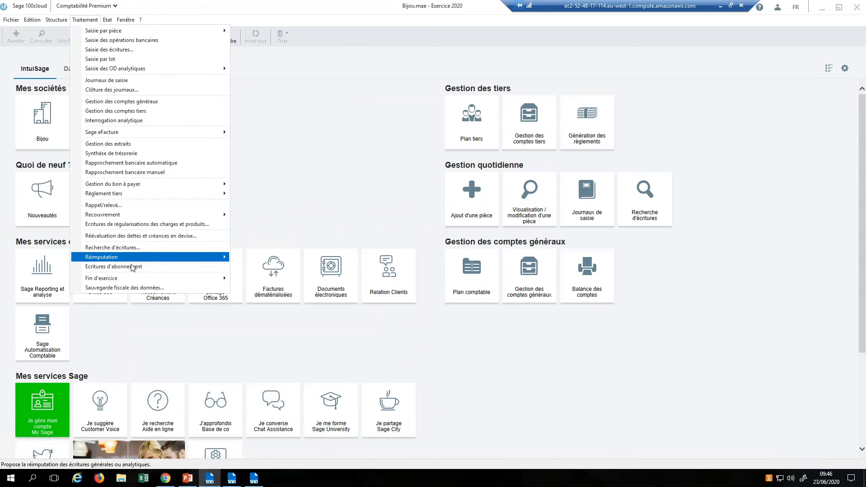
pyautogui.click(270, 279)
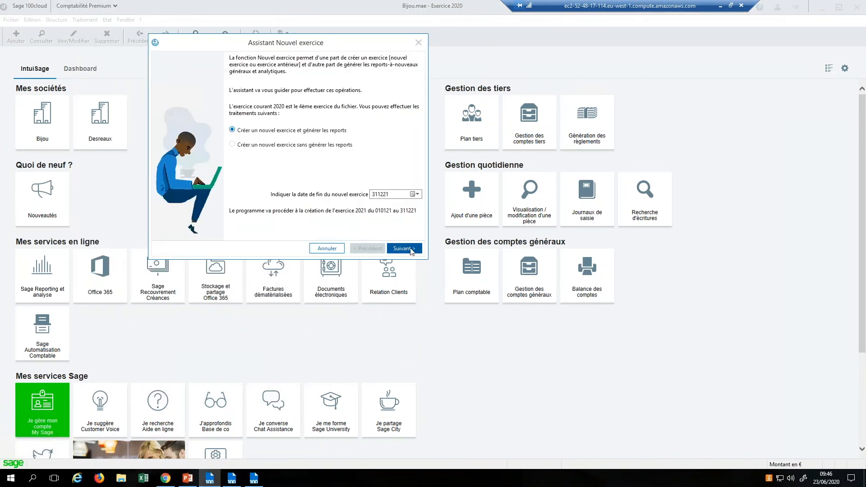
pyautogui.click(411, 251)
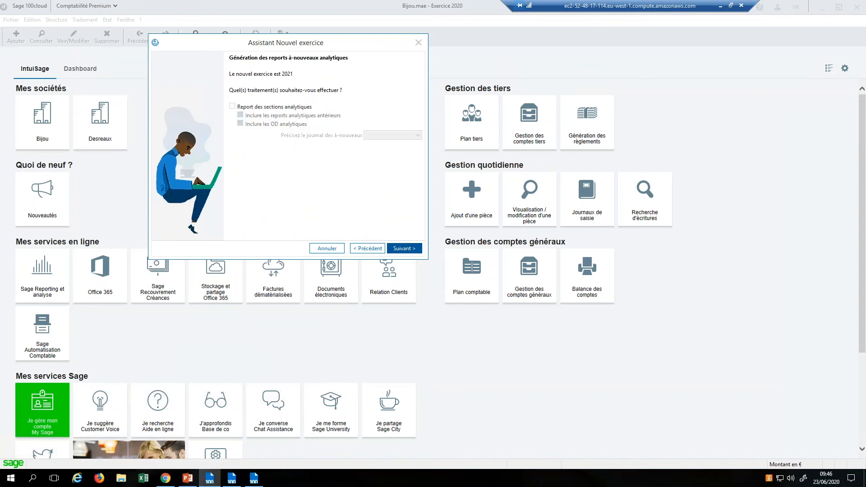
pyautogui.press('Return')
pyautogui.press('Return')
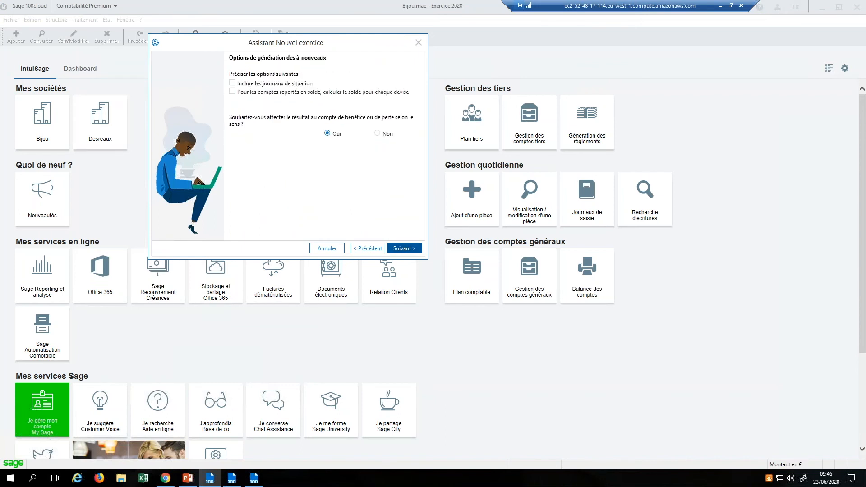
pyautogui.press('Return')
pyautogui.press('Return')
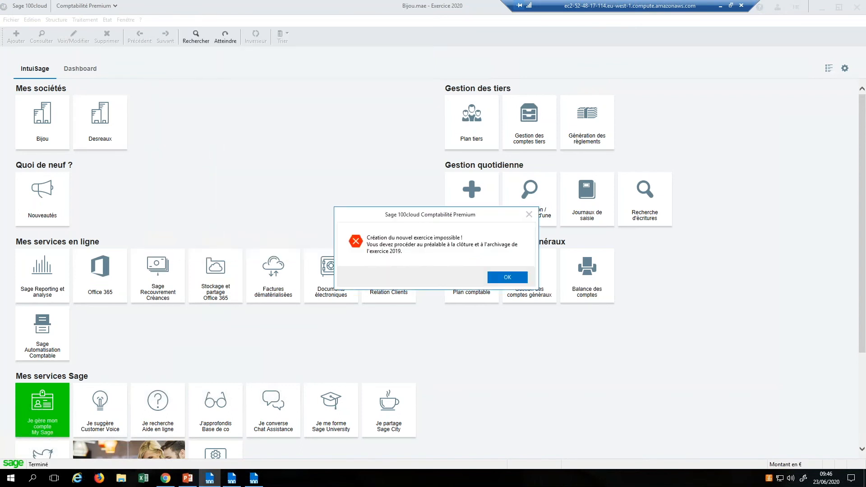
pyautogui.click(515, 279)
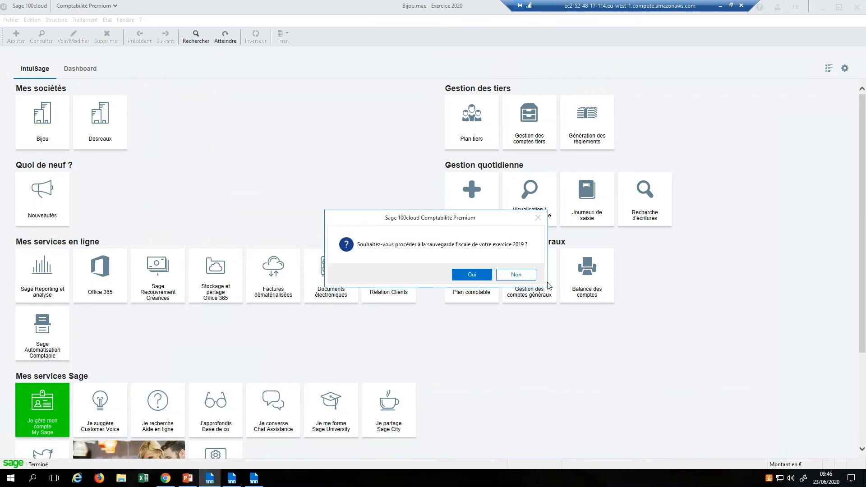
pyautogui.click(517, 279)
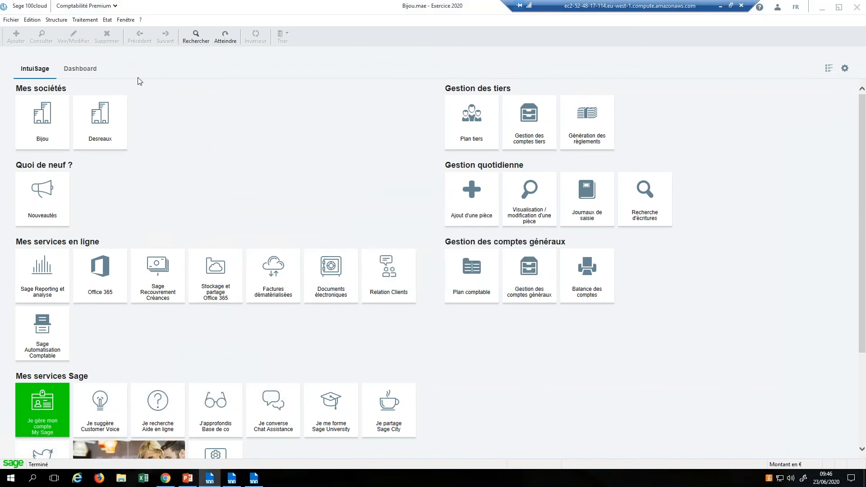
# Step: Switch the Bijou file to Exercice 2019
pyautogui.click(134, 21)
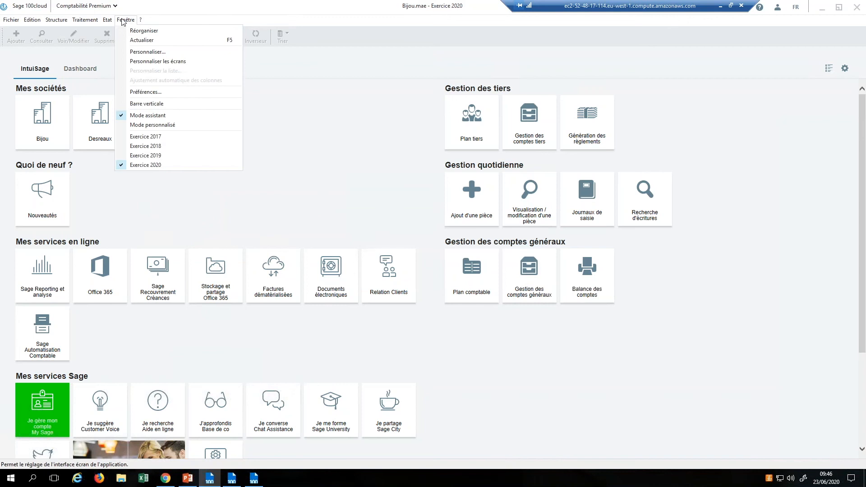
pyautogui.click(142, 155)
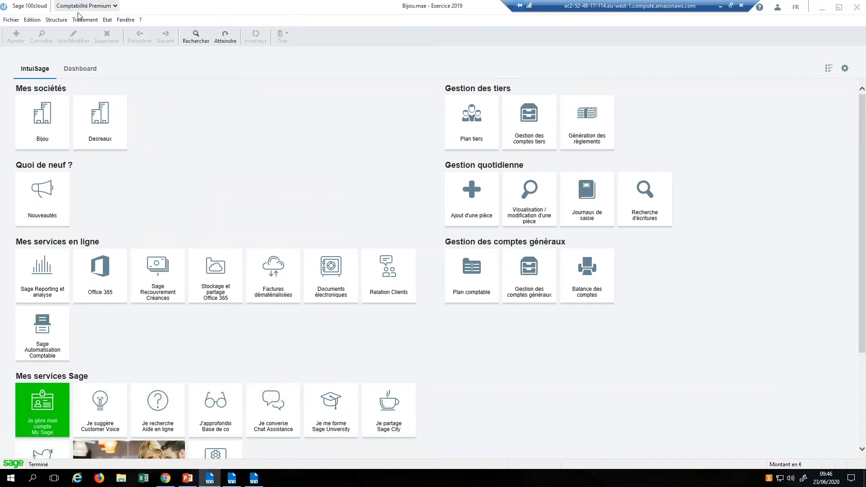
pyautogui.click(84, 19)
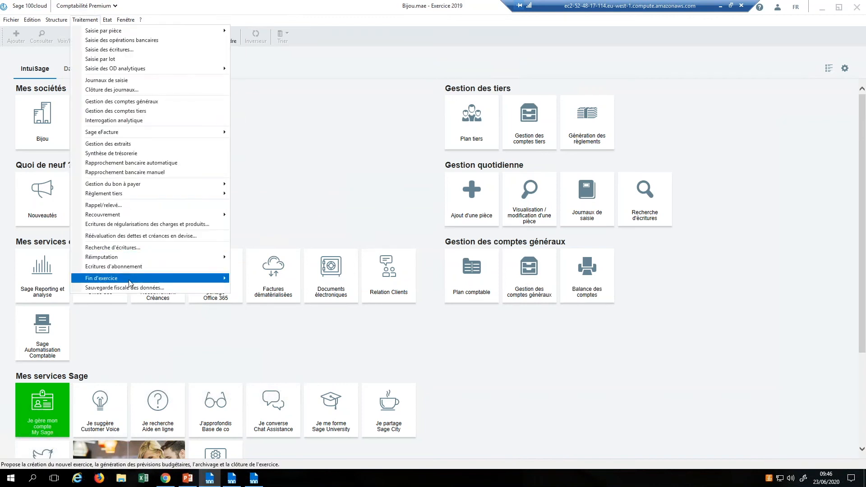
# Step: Rerun Nouvel exercice from 2019 with 'Reporter les modifications de l'écriture d'origine', label A.N. au 010120
pyautogui.moveTo(130, 279)
pyautogui.click(256, 280)
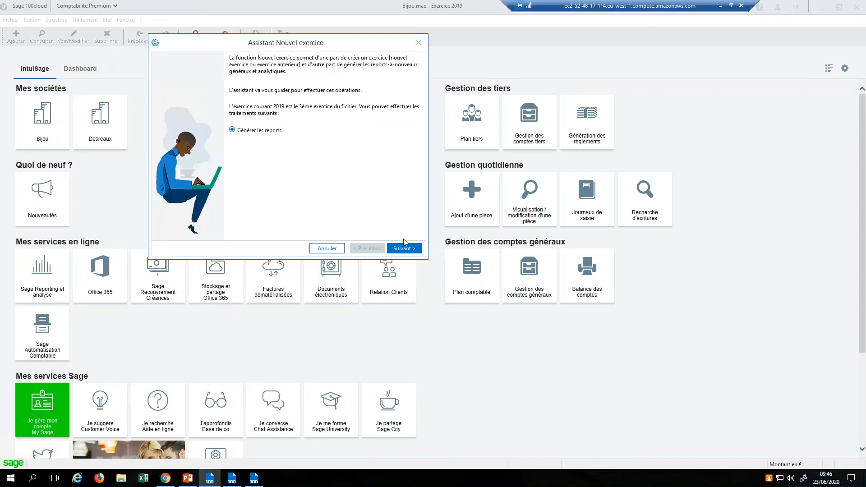
pyautogui.click(404, 248)
pyautogui.click(404, 248)
pyautogui.click(405, 248)
pyautogui.click(404, 248)
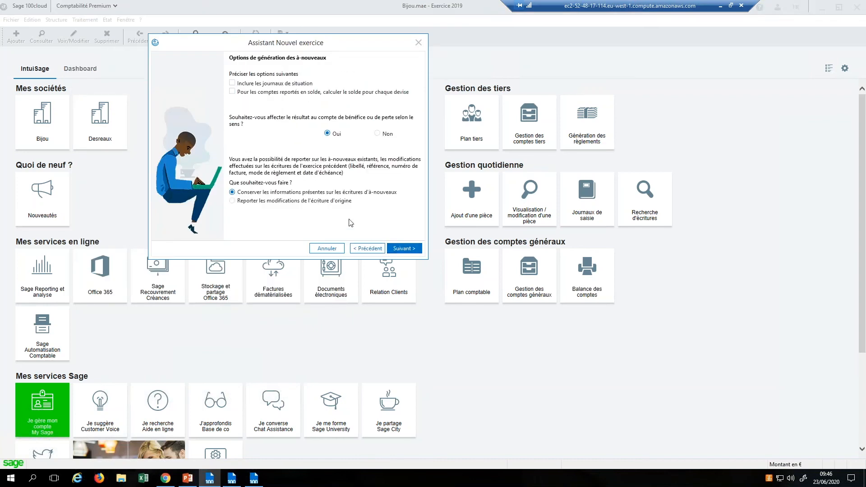
pyautogui.click(338, 206)
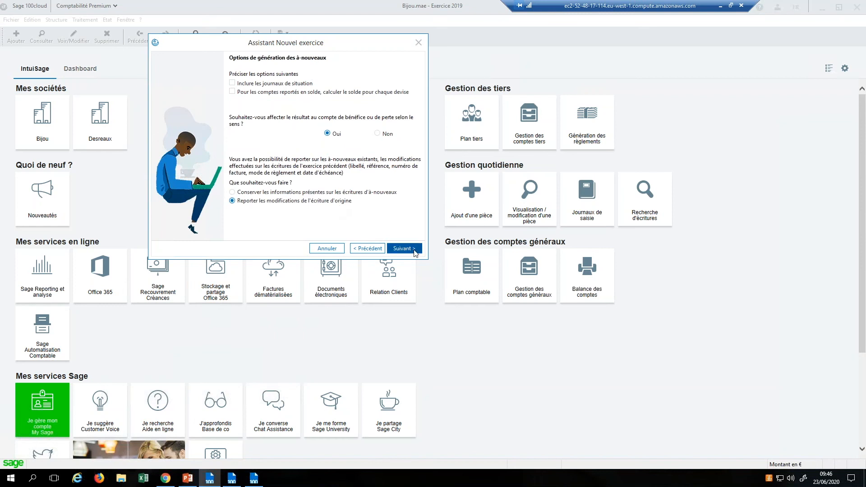
pyautogui.click(408, 248)
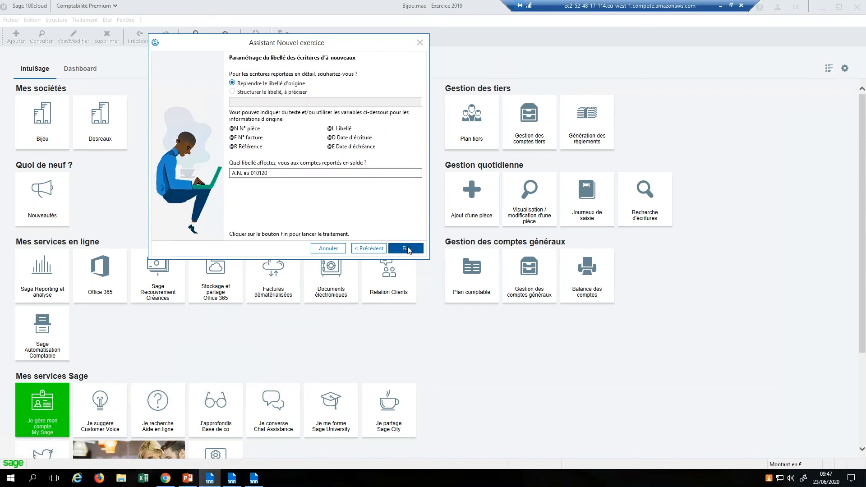
pyautogui.click(406, 249)
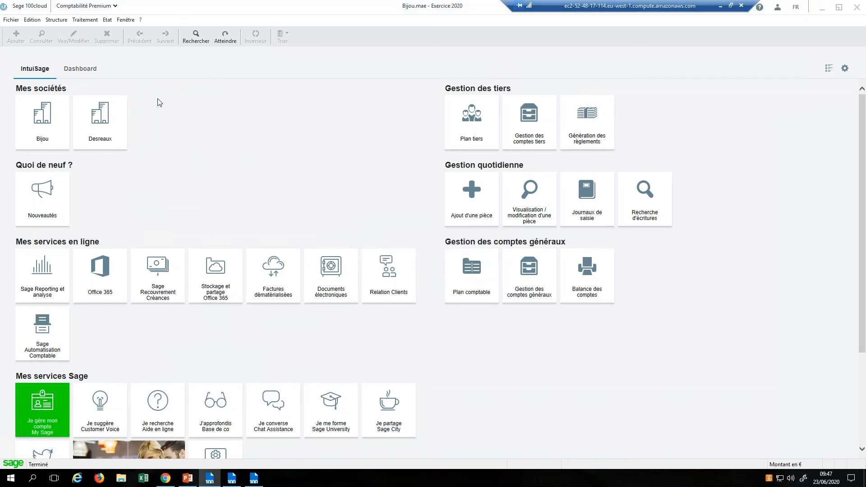
# Step: Open the May 2020 Achats journal, widen it to show Débit and Crédit amounts, then close it
pyautogui.click(90, 20)
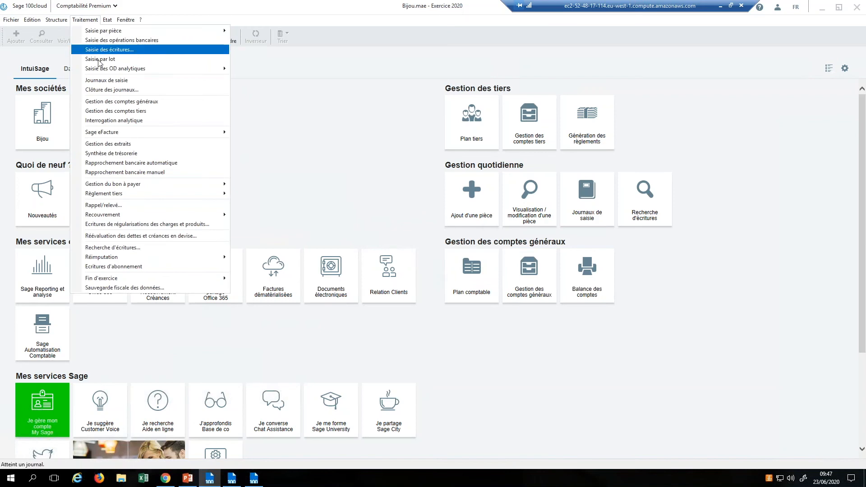
pyautogui.click(133, 81)
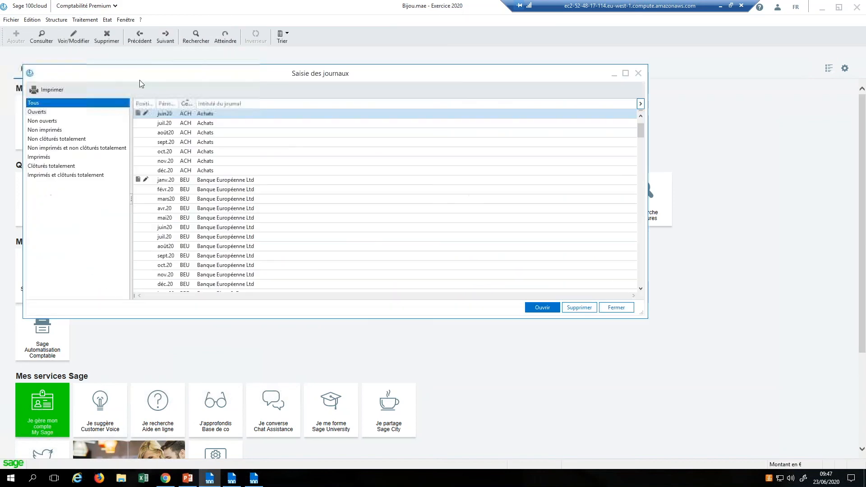
pyautogui.doubleClick(221, 119)
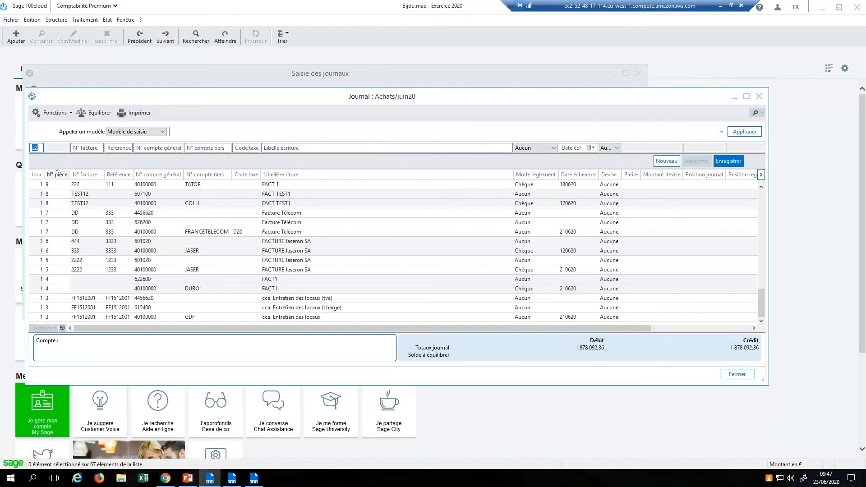
pyautogui.click(759, 96)
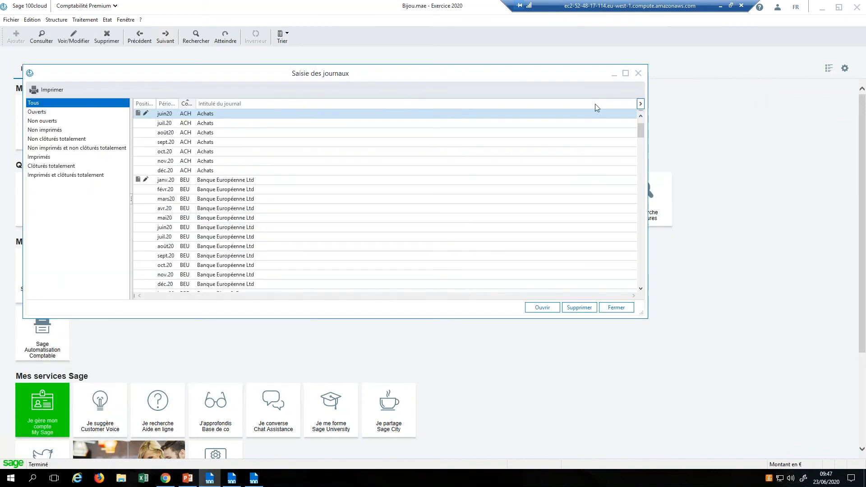
pyautogui.click(435, 116)
pyautogui.doubleClick(436, 116)
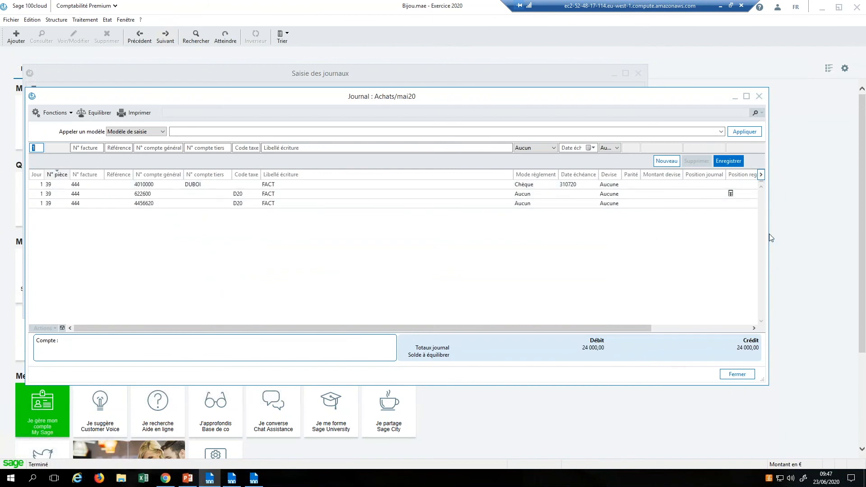
pyautogui.moveTo(769, 237); pyautogui.dragTo(863, 240)
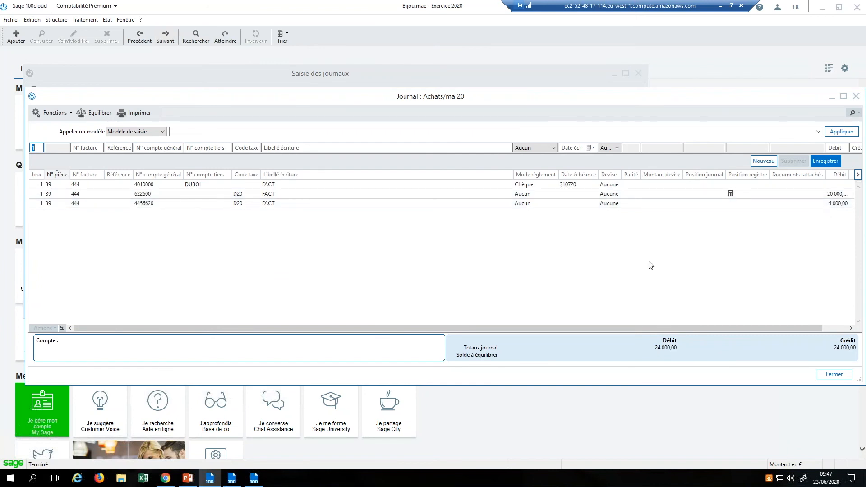
pyautogui.click(856, 96)
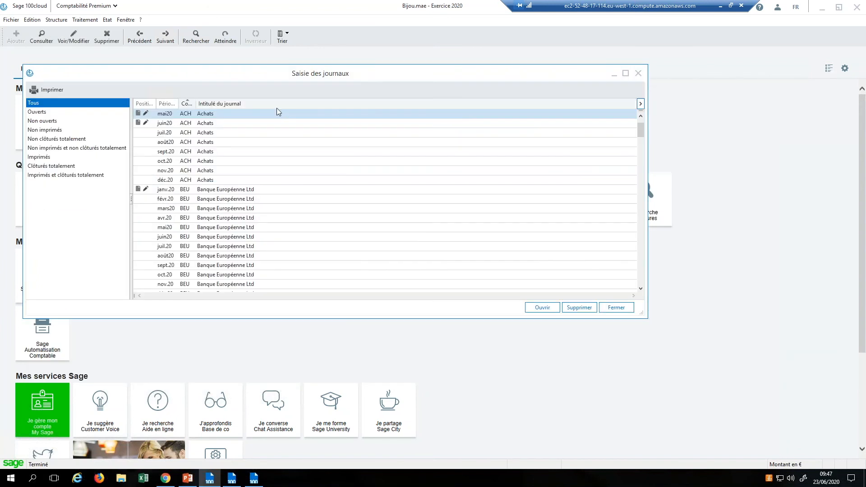
pyautogui.click(638, 73)
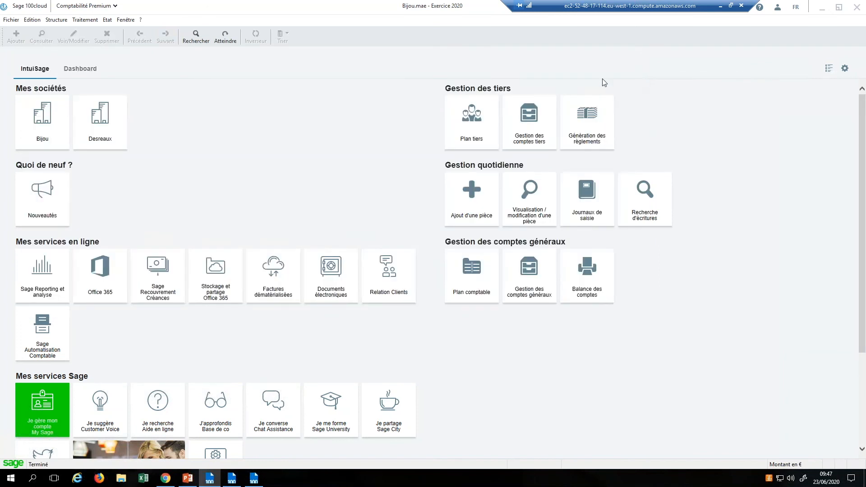
# Step: Reopen the Saisie des journaux list and scroll down to the RAN Report à nouveaux journals
pyautogui.click(129, 20)
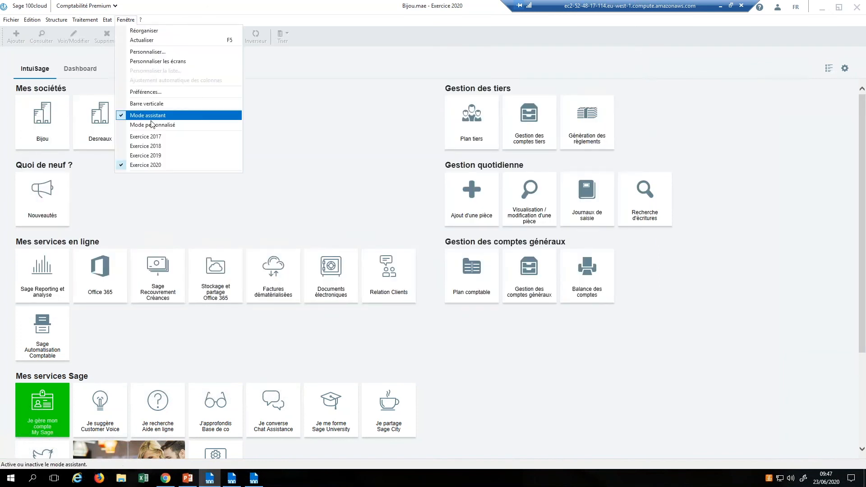
pyautogui.click(85, 20)
pyautogui.click(104, 80)
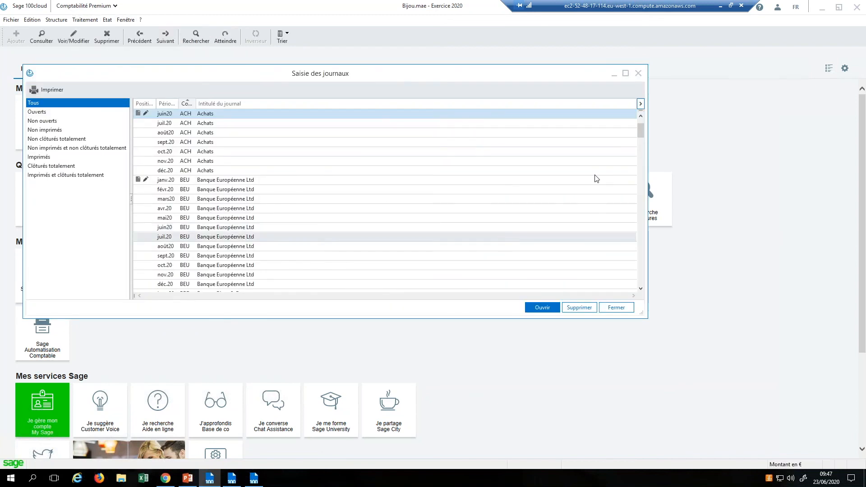
pyautogui.moveTo(640, 135); pyautogui.dragTo(637, 219)
# Step: Open the janv.20 Report à nouveaux journal full screen and select the 4456620 à-nouveau line
pyautogui.doubleClick(228, 180)
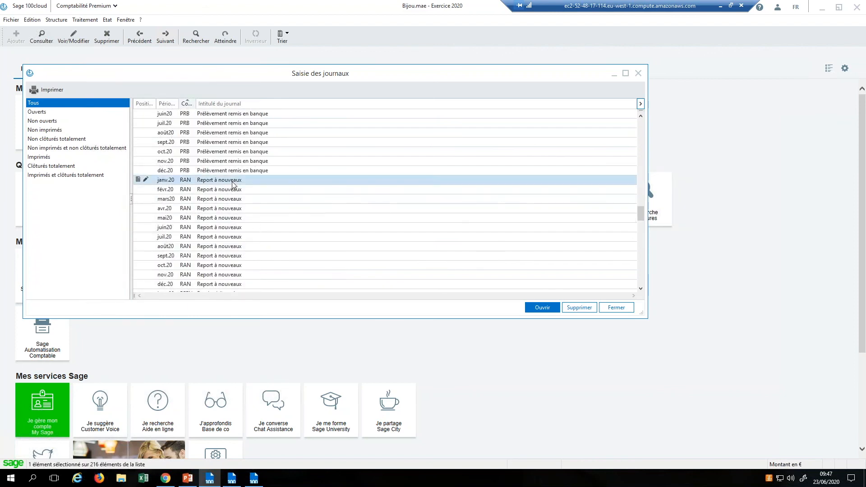
pyautogui.click(539, 55)
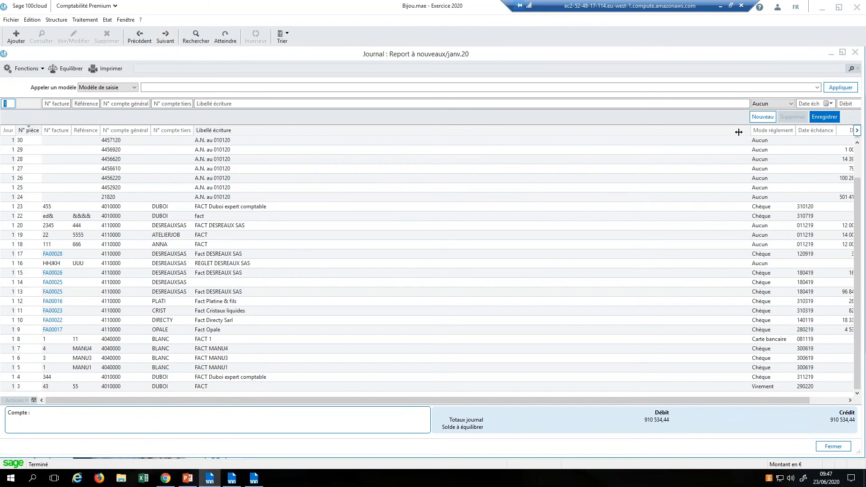
pyautogui.moveTo(750, 130); pyautogui.dragTo(704, 131)
pyautogui.rightClick(704, 131)
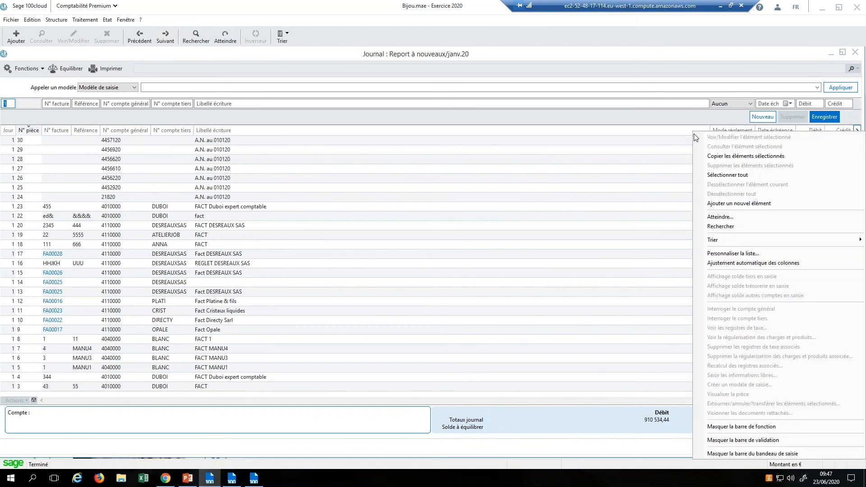
pyautogui.click(640, 159)
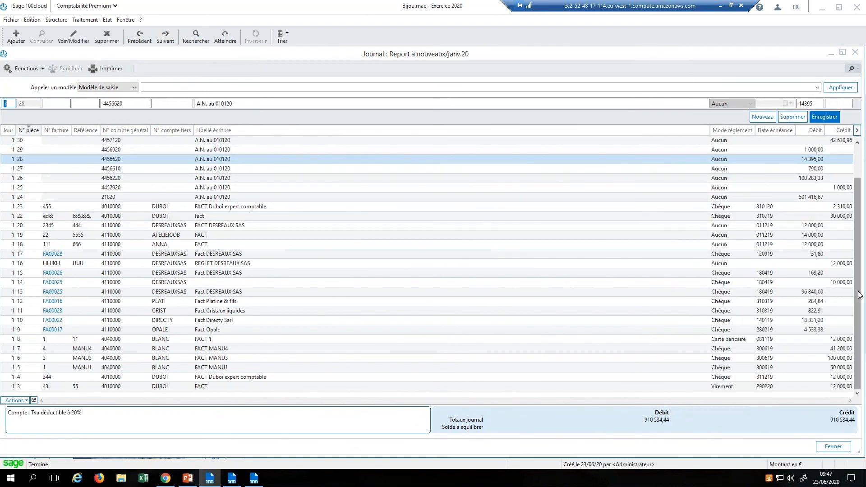
pyautogui.moveTo(860, 295); pyautogui.dragTo(862, 376)
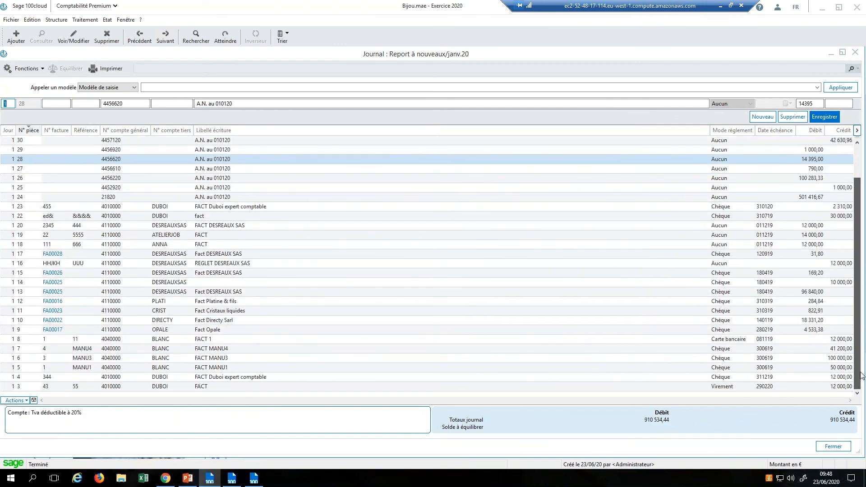
# Step: Save the journal line, scan the A.N. au 010120 lines, and switch to Moyens de paiement
pyautogui.click(825, 117)
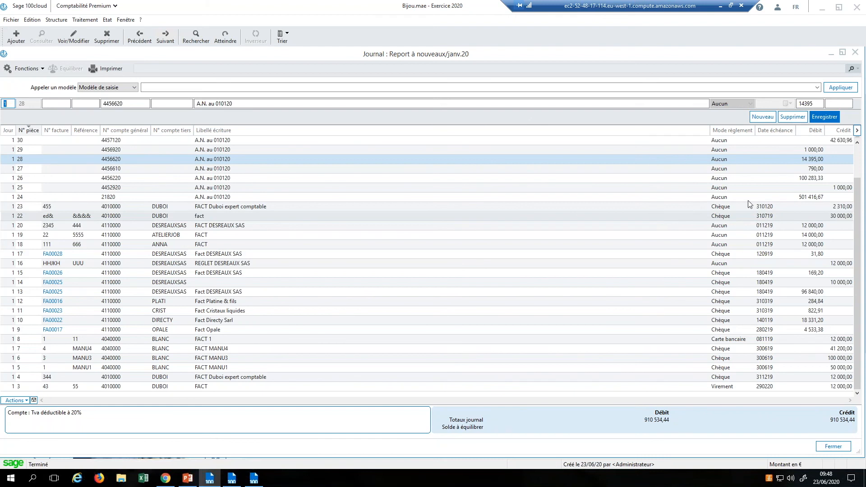
pyautogui.scroll(2, 860, 168)
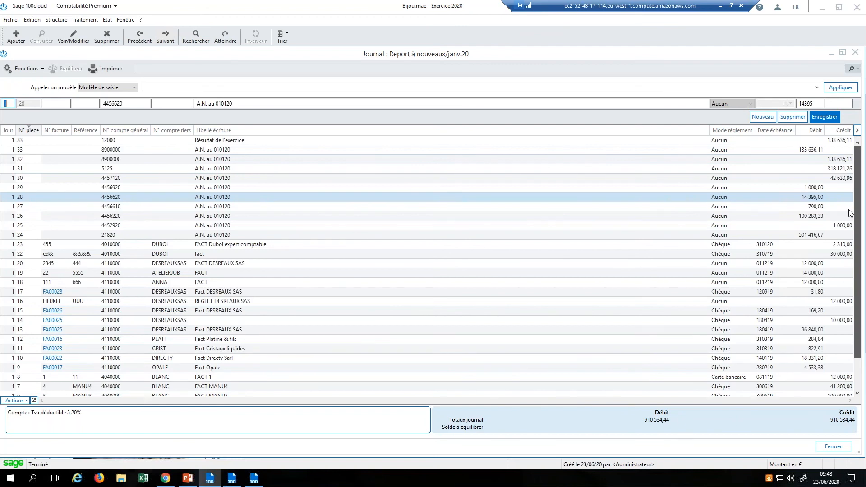
pyautogui.scroll(-2, 848, 230)
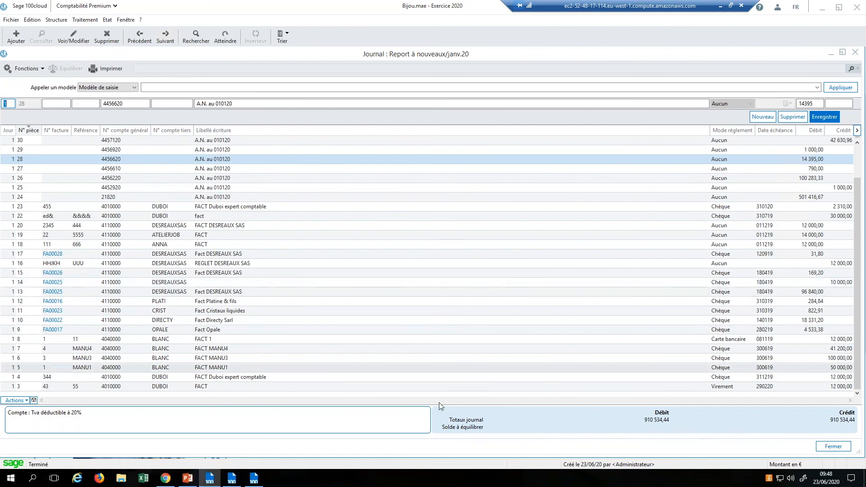
pyautogui.click(254, 479)
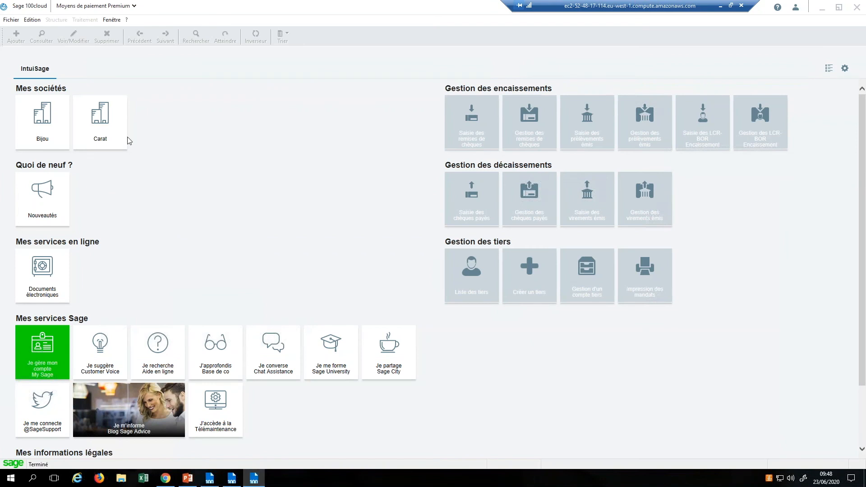
# Step: Open the Bijou company and start a new Saisie des virements émis bordereau
pyautogui.click(37, 115)
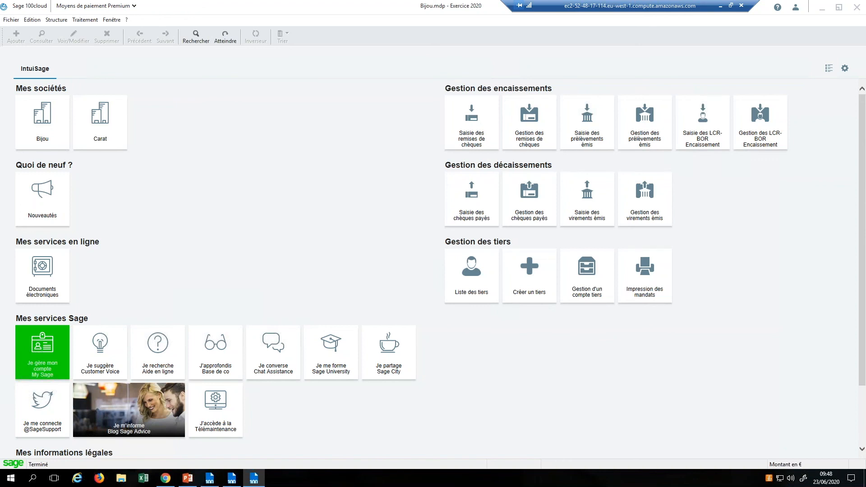
pyautogui.click(85, 20)
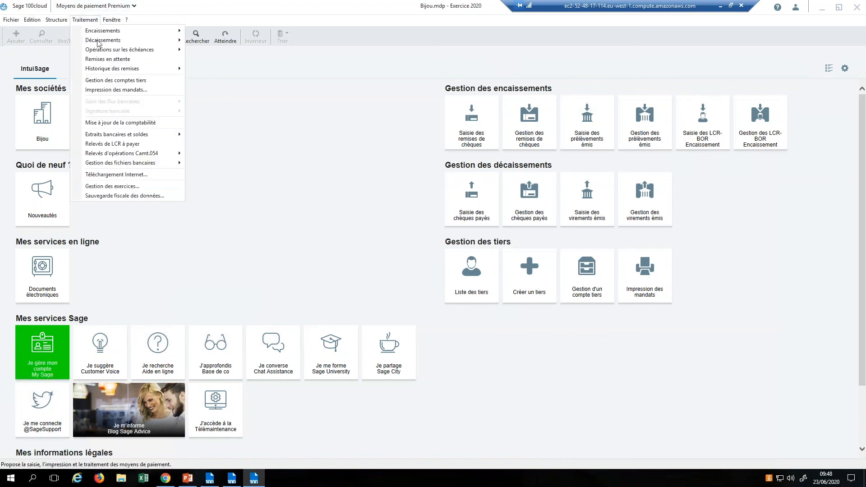
pyautogui.moveTo(102, 41)
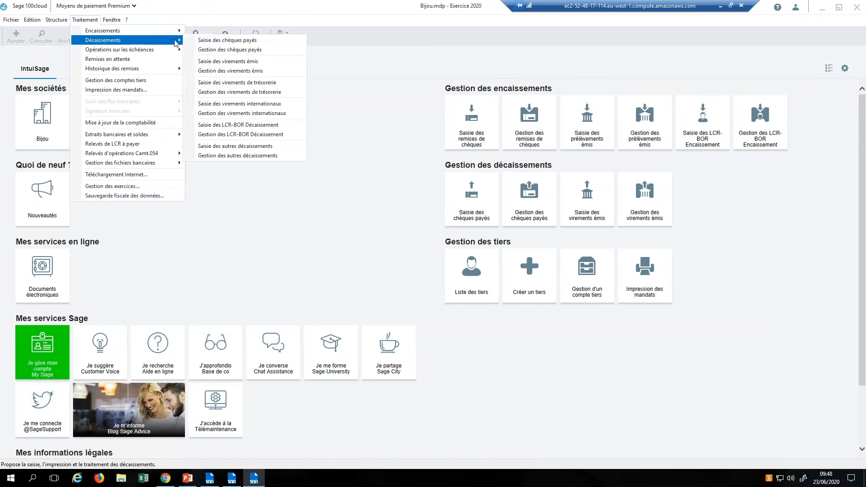
pyautogui.click(212, 62)
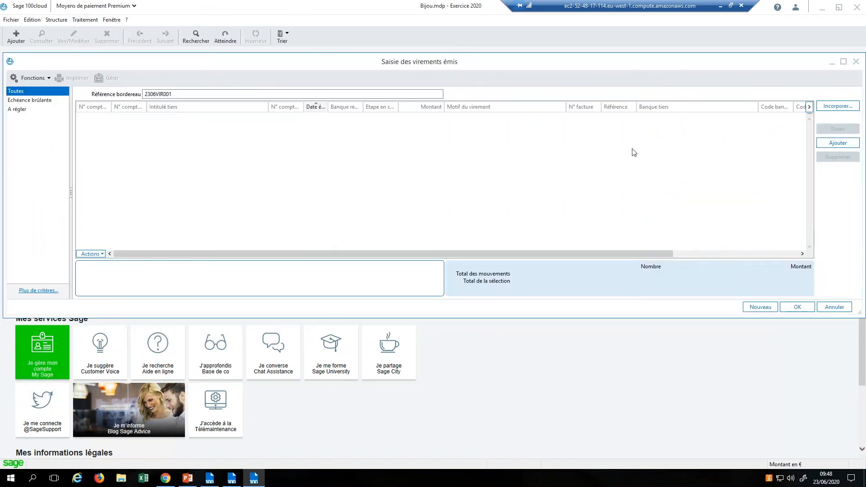
# Step: Incorporate entries into the bordereau, limiting the selection to the ACH Achats journal
pyautogui.click(836, 107)
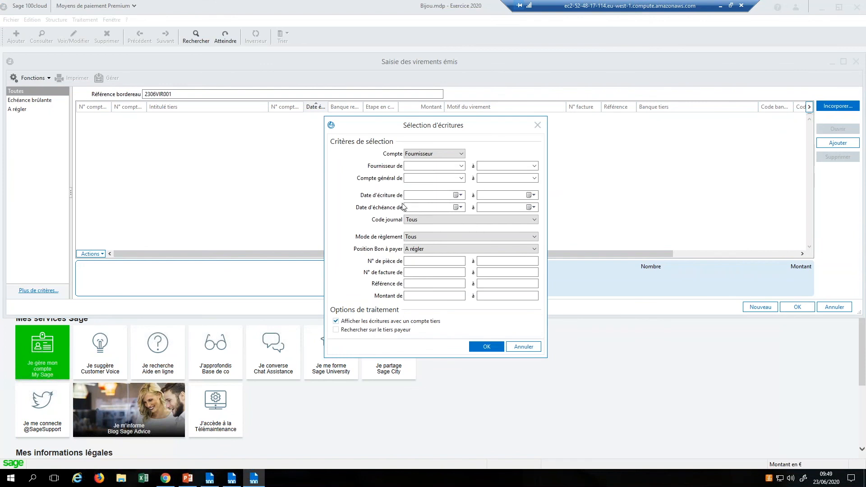
pyautogui.click(452, 221)
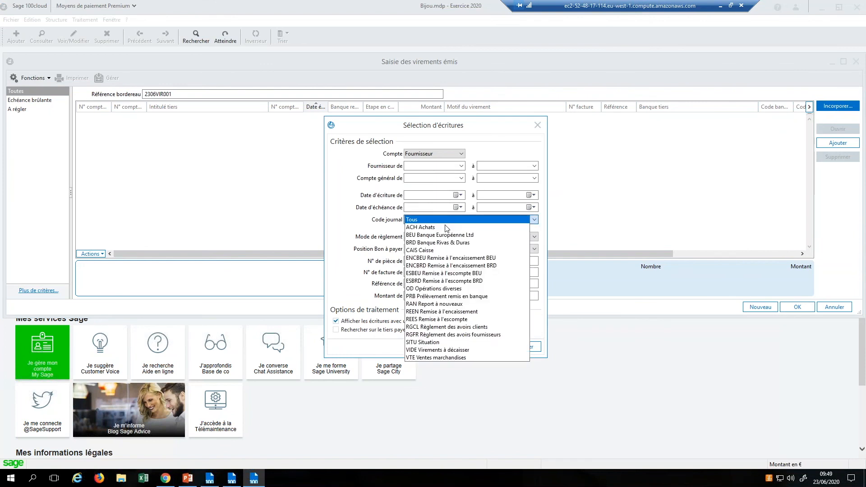
pyautogui.click(446, 227)
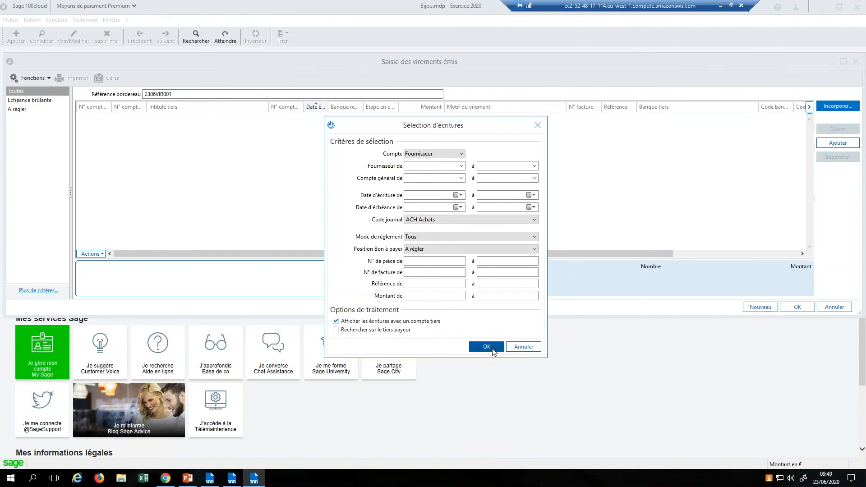
pyautogui.click(487, 346)
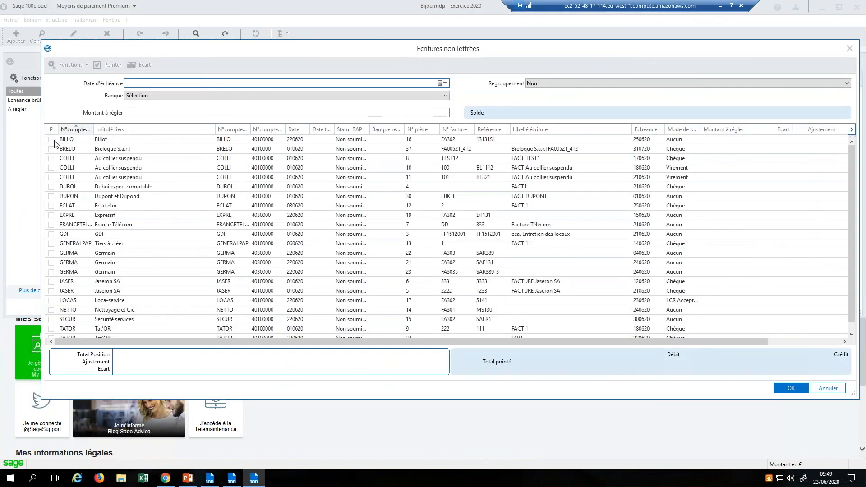
# Step: Tick the BILLO, three COLLI, DUPON, ECLAT, France Télécom, GDF and GERMA FA303 invoices, pay them fully, and incorporate them
pyautogui.click(51, 139)
pyautogui.click(53, 158)
pyautogui.click(52, 168)
pyautogui.click(51, 177)
pyautogui.click(51, 196)
pyautogui.click(52, 206)
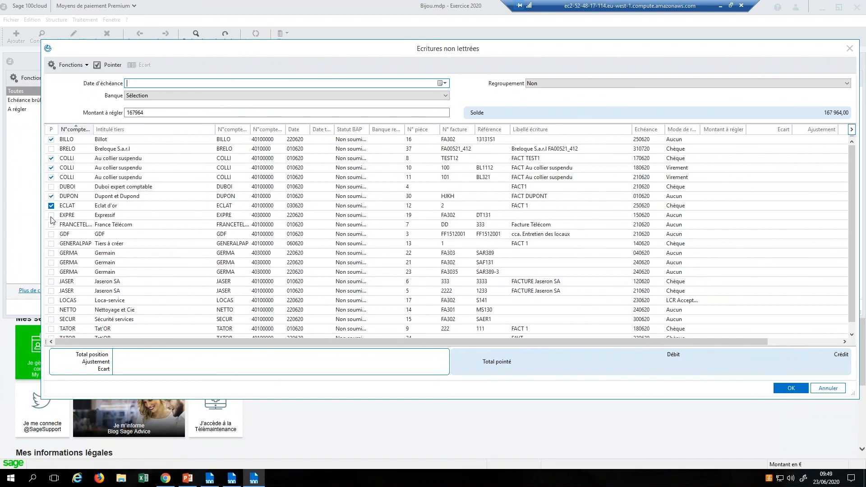
pyautogui.click(52, 224)
pyautogui.click(51, 234)
pyautogui.click(51, 253)
pyautogui.click(112, 65)
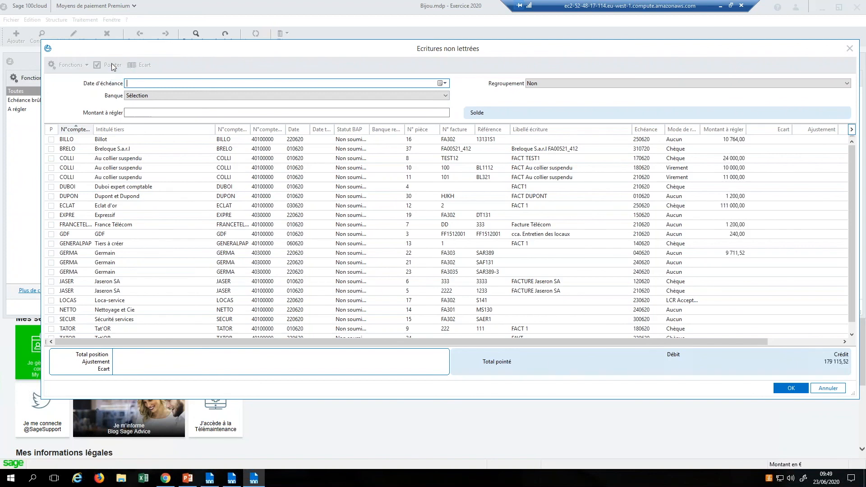
pyautogui.click(805, 388)
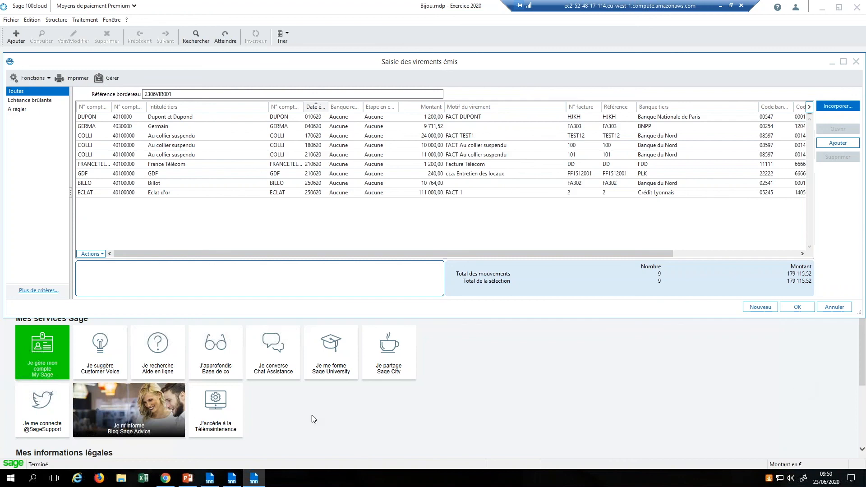
# Step: Return to the PowerPoint slideshow and advance to slide 35 'Bénéfices', revealing Sécurité and Modernité
pyautogui.click(187, 479)
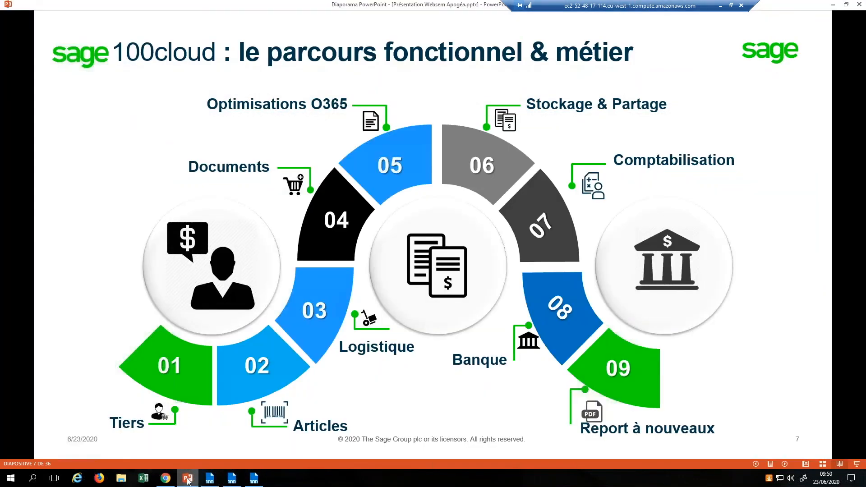
pyautogui.press('Right')
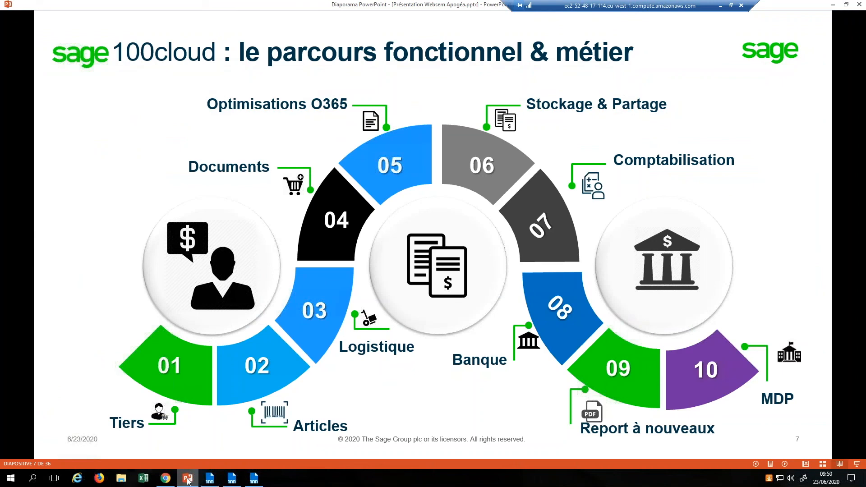
pyautogui.press('Right')
pyautogui.press('Right')
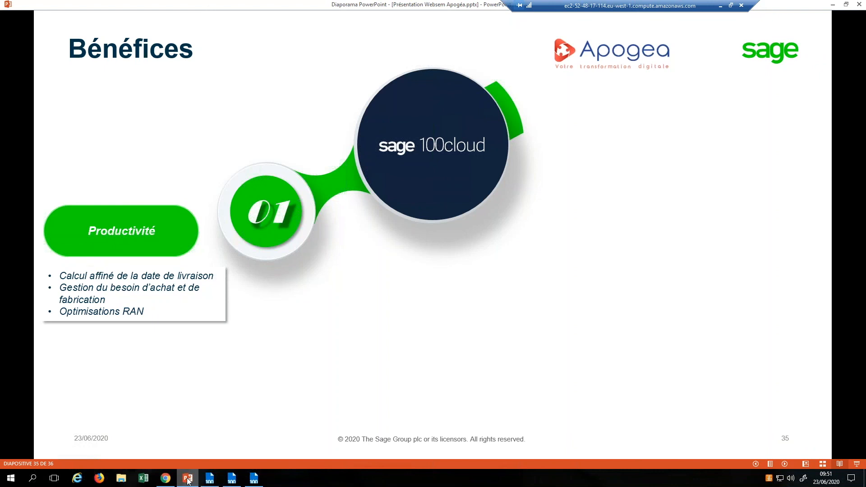
pyautogui.press('Right')
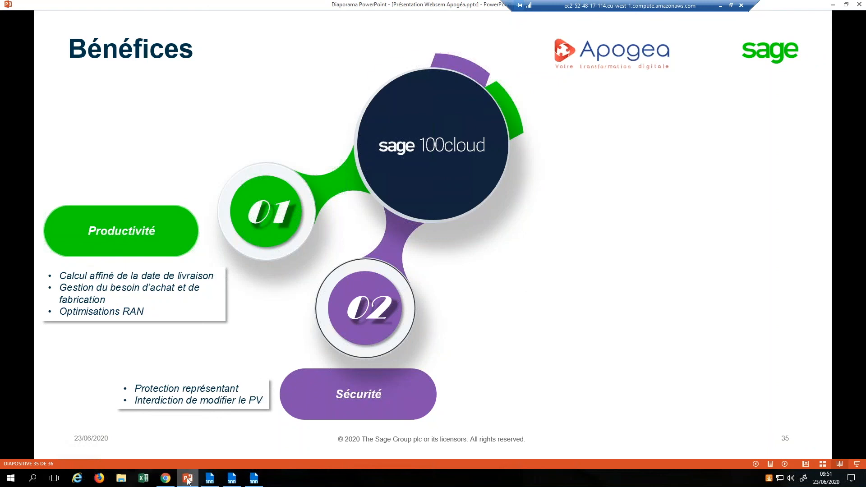
pyautogui.press('Right')
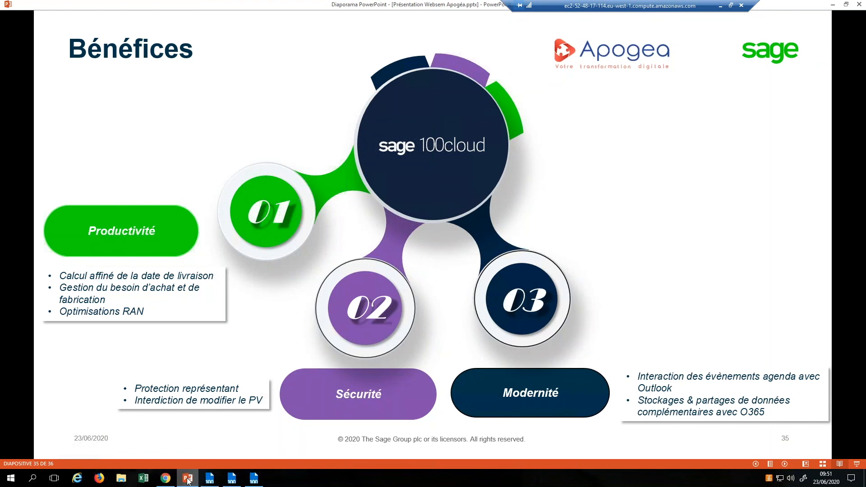